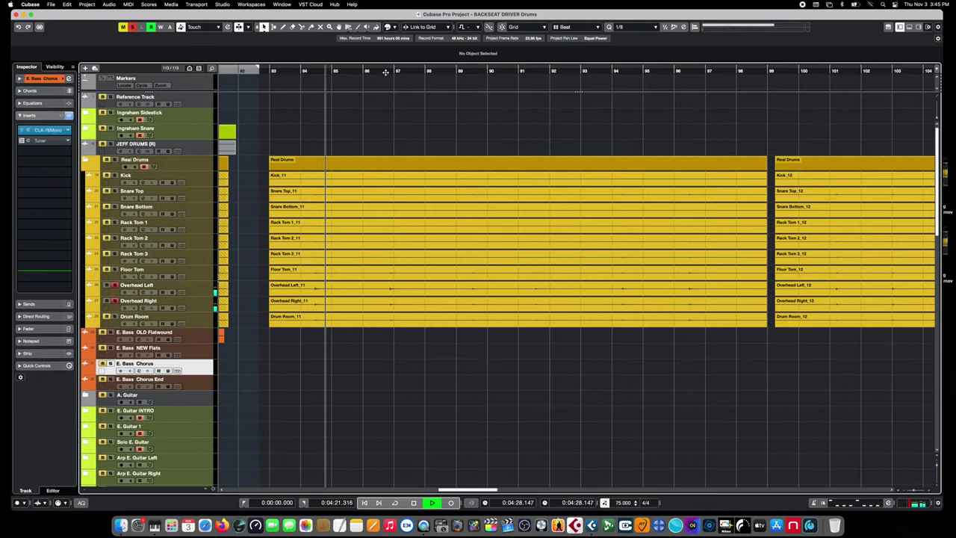
# Audition the recorded Real Drums takes, skipping playback ahead from about bar 86 to the individual tom hits around bar 120.
pyautogui.click(385, 72)
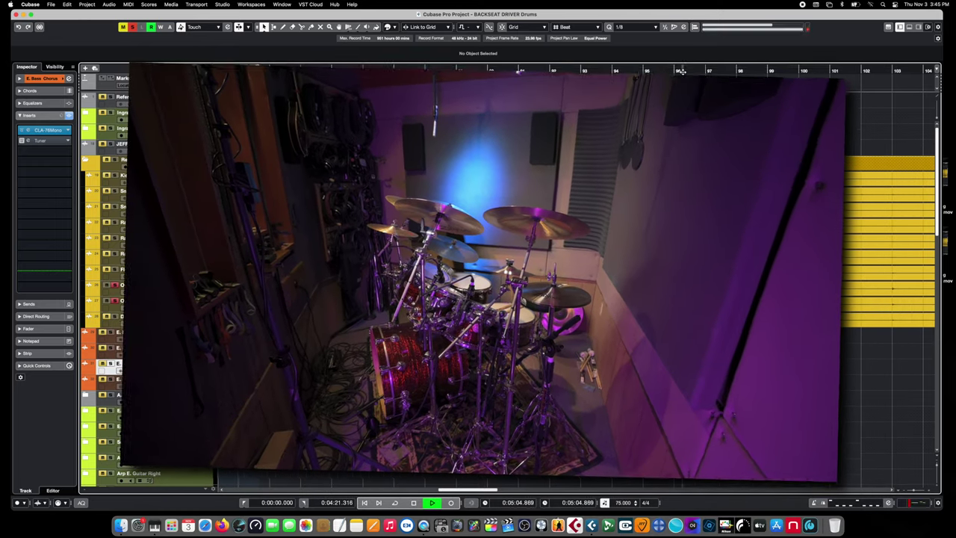
pyautogui.click(684, 74)
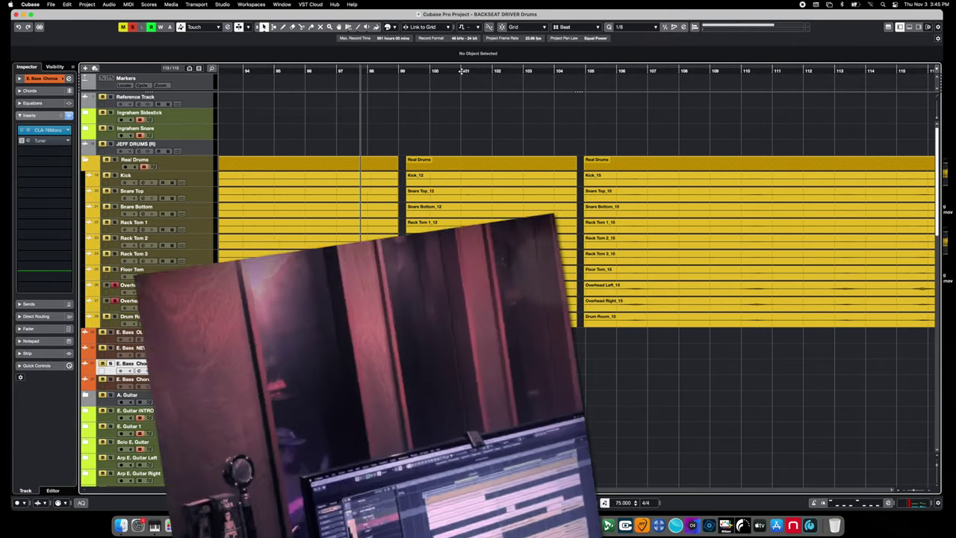
pyautogui.click(463, 71)
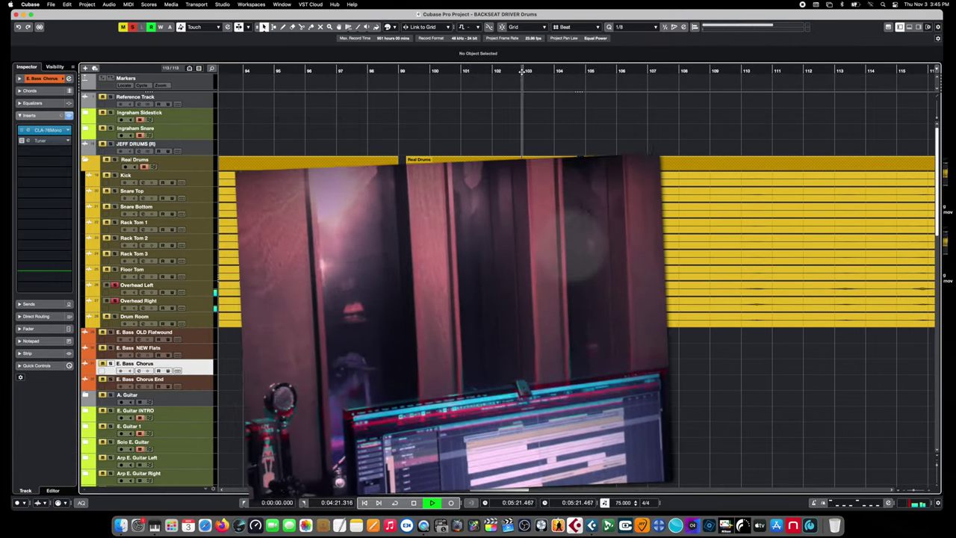
pyautogui.click(521, 72)
pyautogui.click(616, 71)
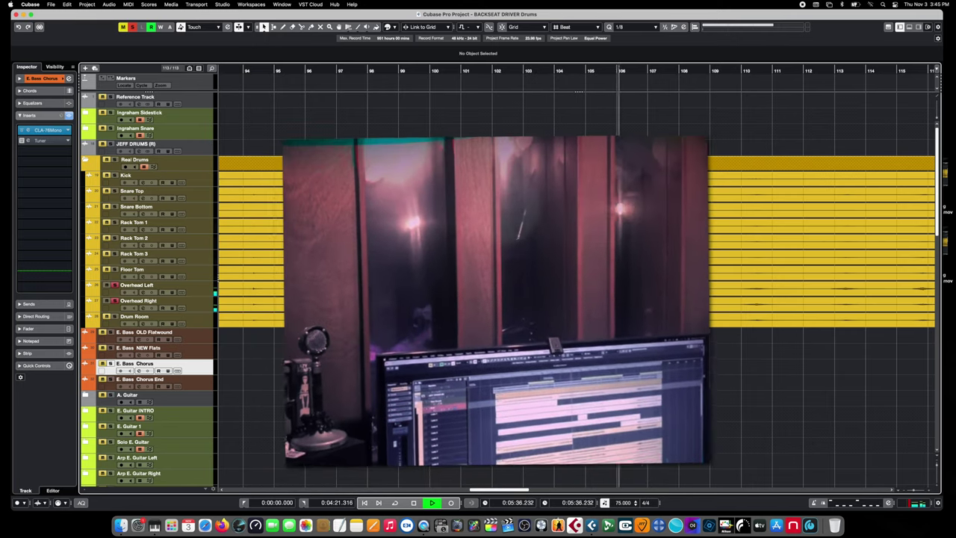
pyautogui.moveTo(520, 490); pyautogui.dragTo(545, 490)
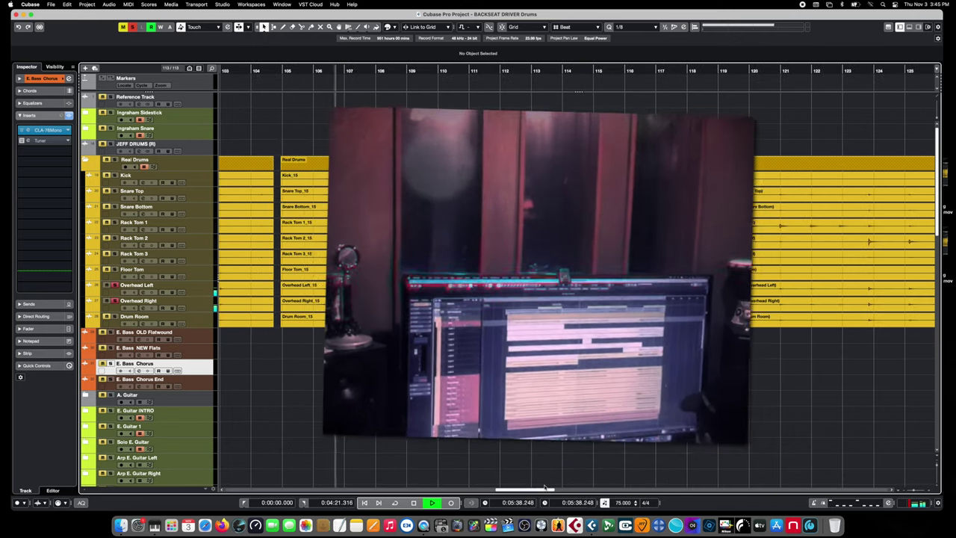
pyautogui.click(518, 72)
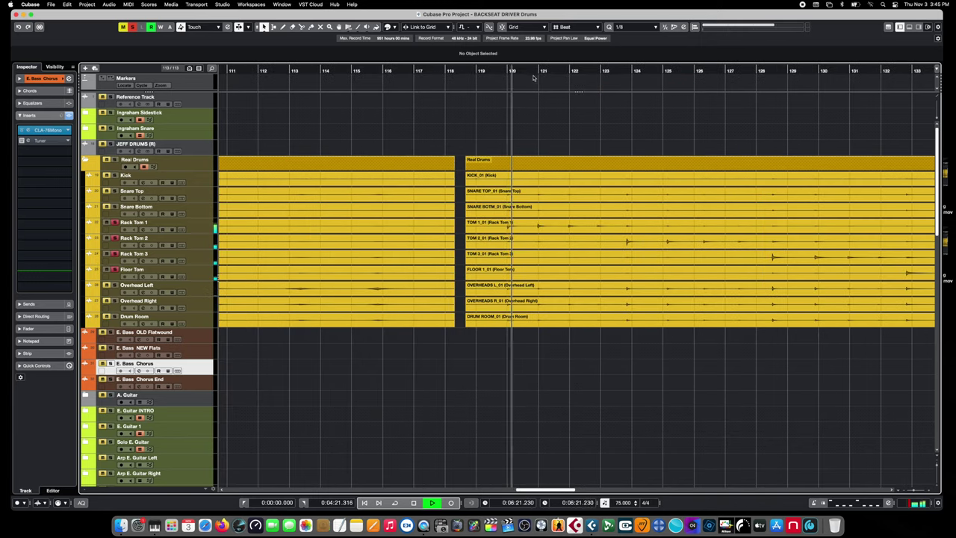
pyautogui.click(533, 71)
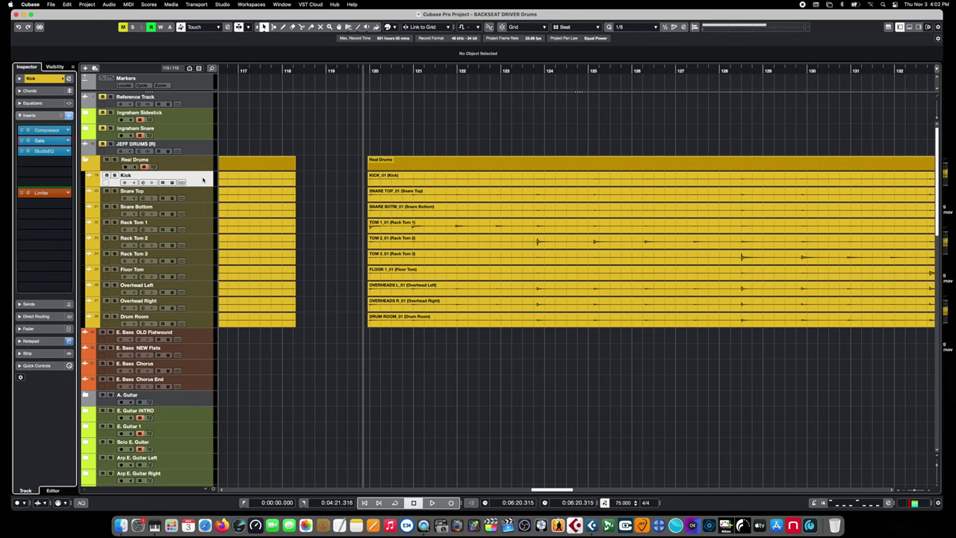
# Examine the insert effects on the Kick and snare tracks down to Rack Tom 1.
pyautogui.press('Down')
pyautogui.press('Down')
pyautogui.press('Down')
pyautogui.press('Up')
pyautogui.press('Up')
pyautogui.press('Up')
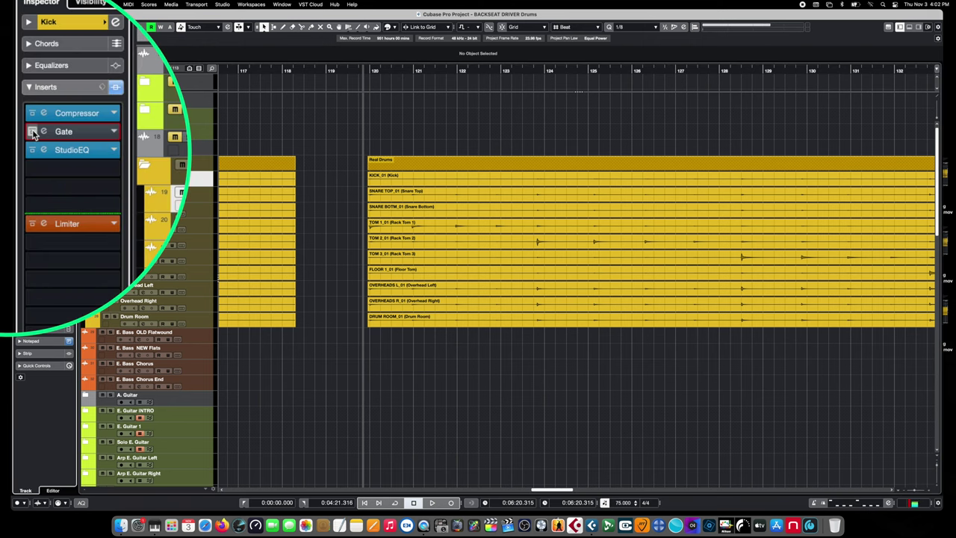
# Bypass the Gate insert on the drum tracks from the Kick down through the snares and toms to the Floor Tom.
pyautogui.press('Down')
pyautogui.press('Down')
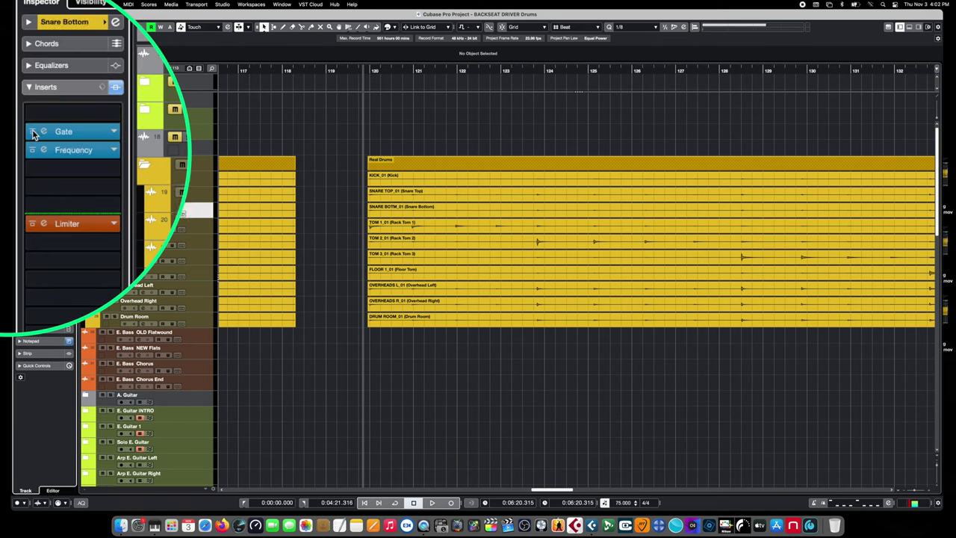
pyautogui.press('Down')
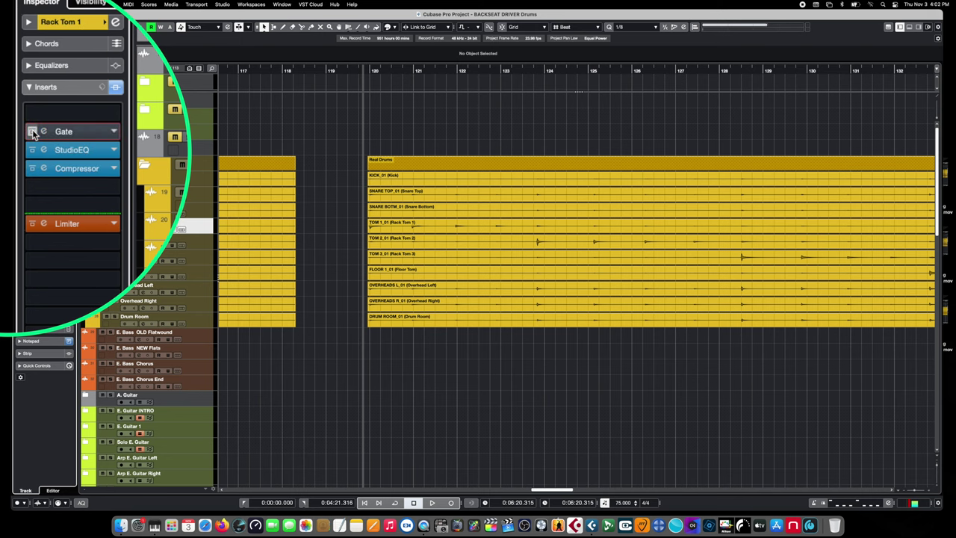
pyautogui.press('Down')
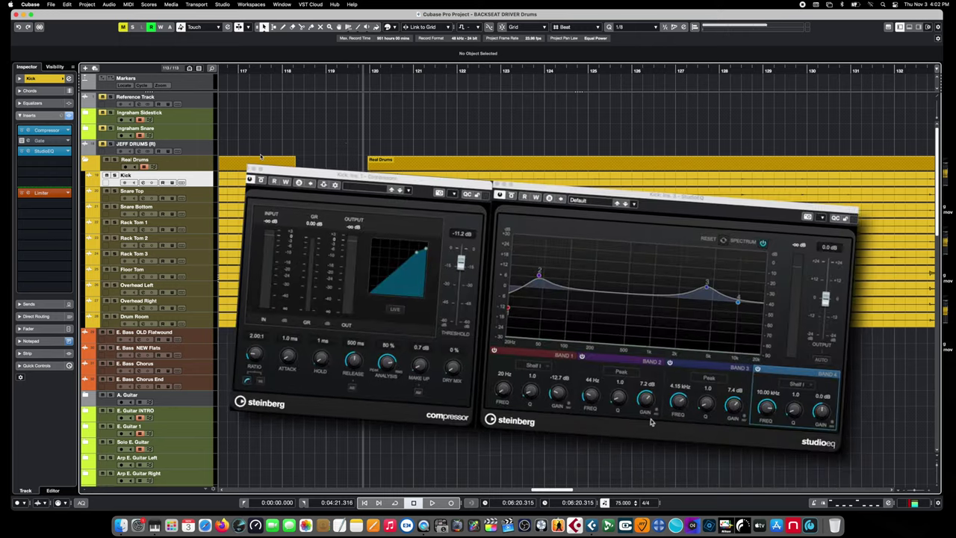
pyautogui.press('Down')
pyautogui.press('Down')
pyautogui.press('Down')
pyautogui.press('Down')
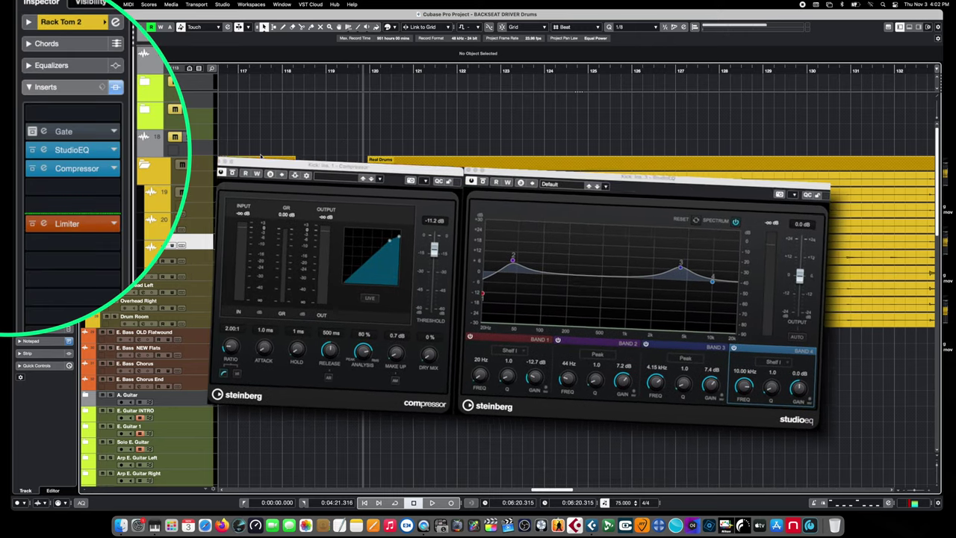
pyautogui.press('Down')
pyautogui.press('Down')
pyautogui.press('Down')
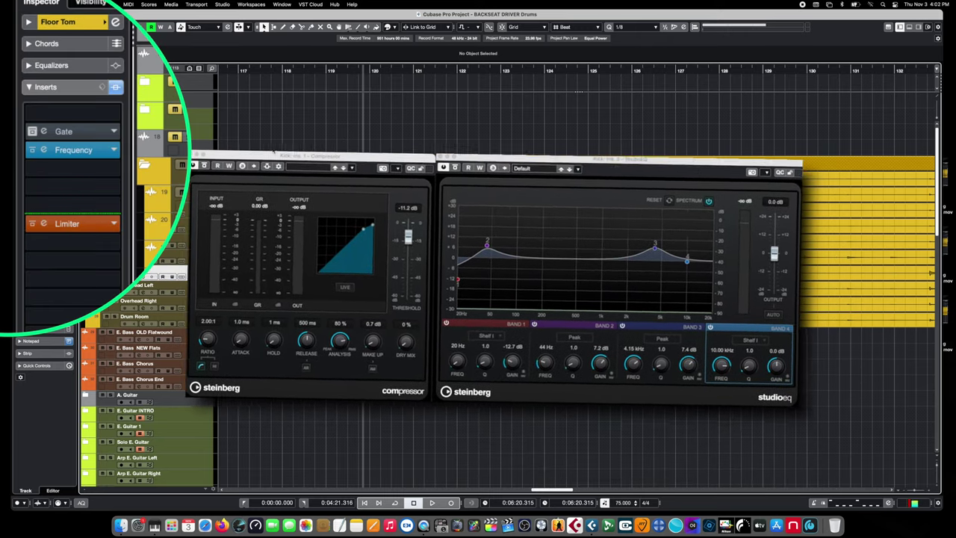
# Recheck the insert effects on the drum tracks, going from the Floor Tom back up towards the Kick.
pyautogui.press('Up')
pyautogui.press('Up')
pyautogui.press('Up')
pyautogui.press('Up')
pyautogui.press('Up')
pyautogui.press('Up')
pyautogui.press('Up')
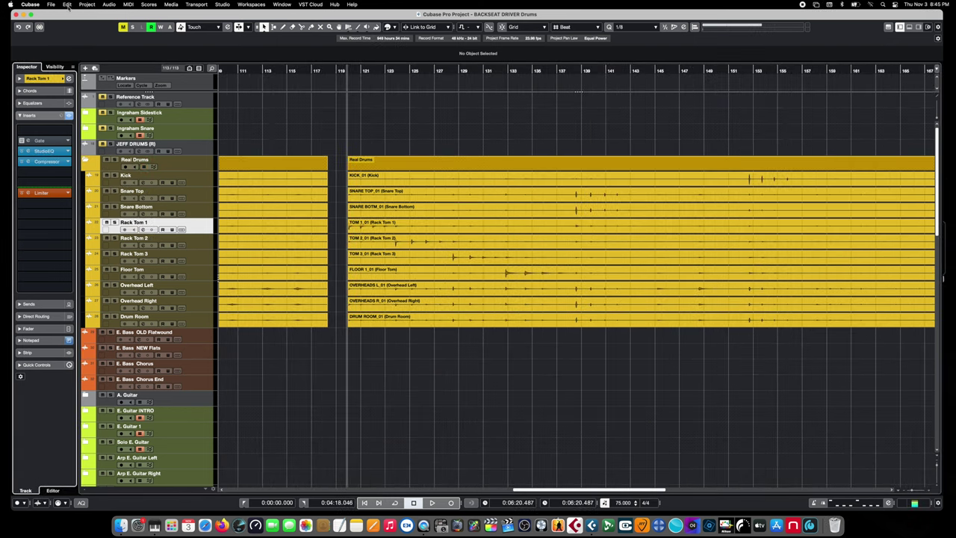
# Review the Render in Place settings for the whole Rack Tom 1 track and close them without rendering.
pyautogui.click(67, 4)
pyautogui.moveTo(105, 84)
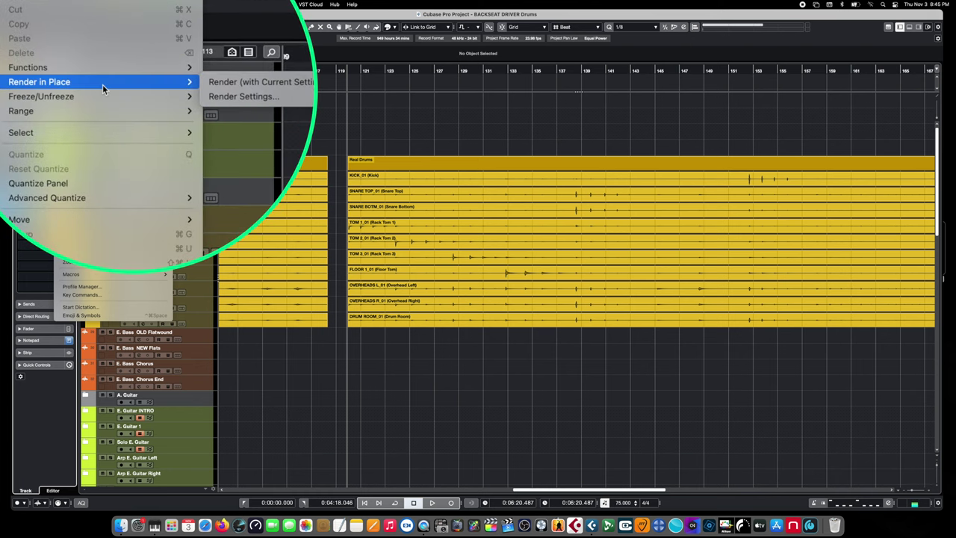
pyautogui.click(258, 97)
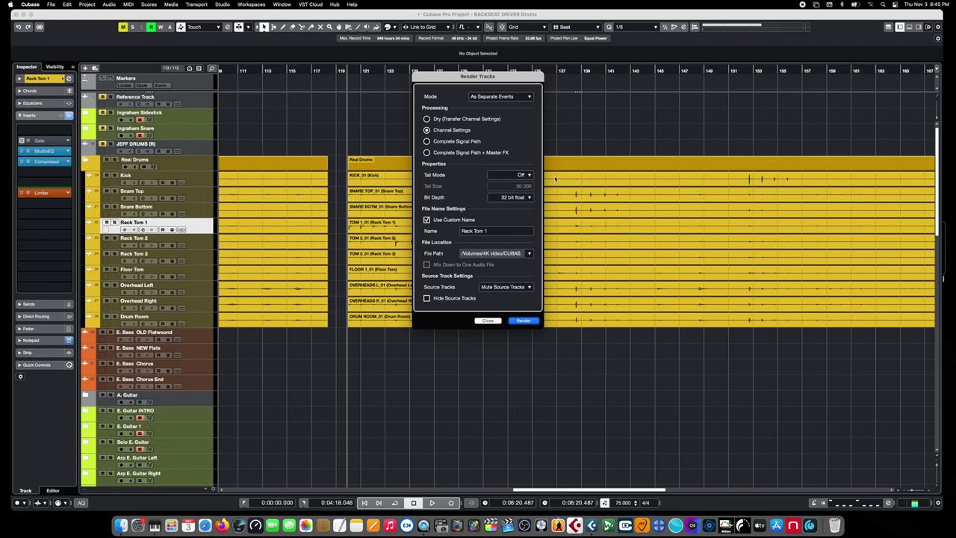
pyautogui.click(484, 321)
# Split the Rack Tom 1 event at about 123.4.1.93, just before the first Rack Tom 2 hit.
pyautogui.click(442, 164)
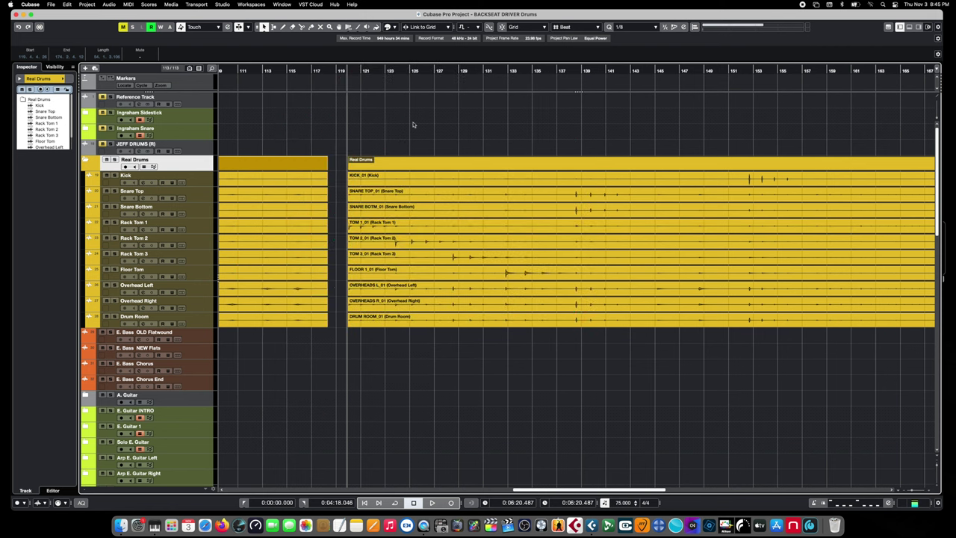
pyautogui.click(391, 77)
pyautogui.press('h')
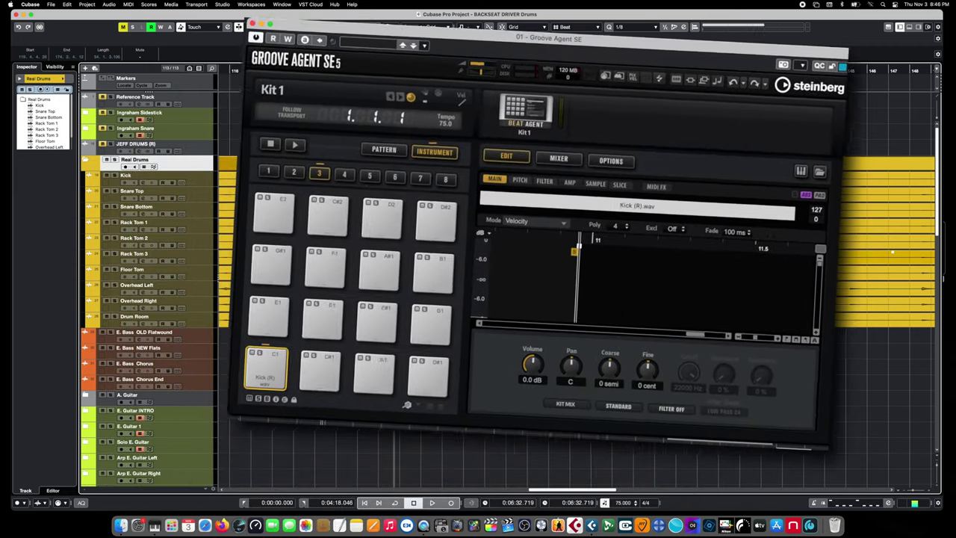
pyautogui.press('h')
pyautogui.press('h')
pyautogui.press('h')
pyautogui.press('h')
pyautogui.press('h')
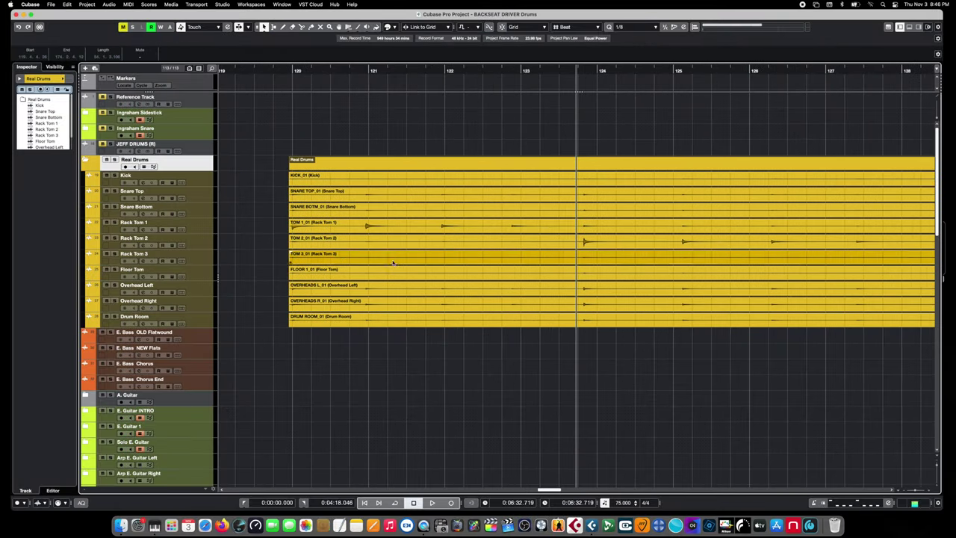
pyautogui.rightClick(512, 312)
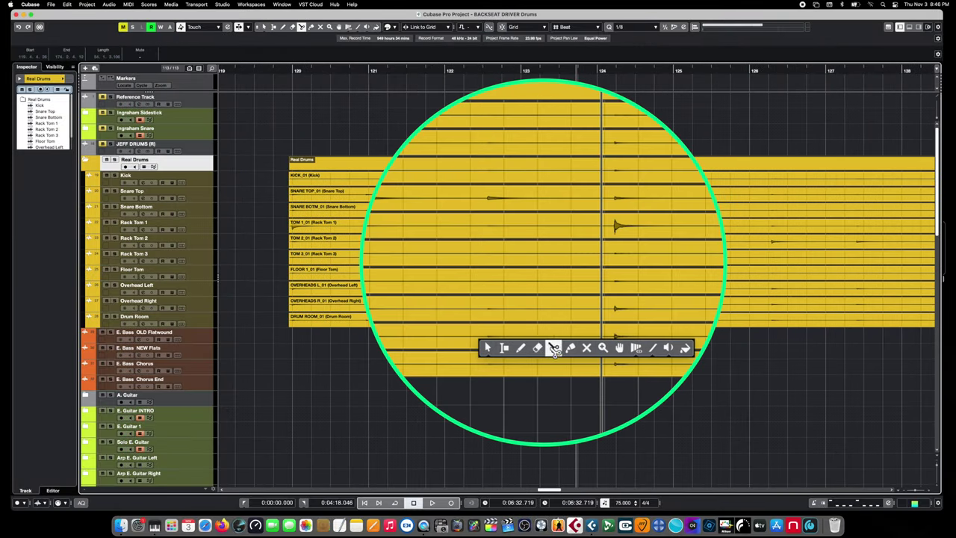
pyautogui.click(553, 348)
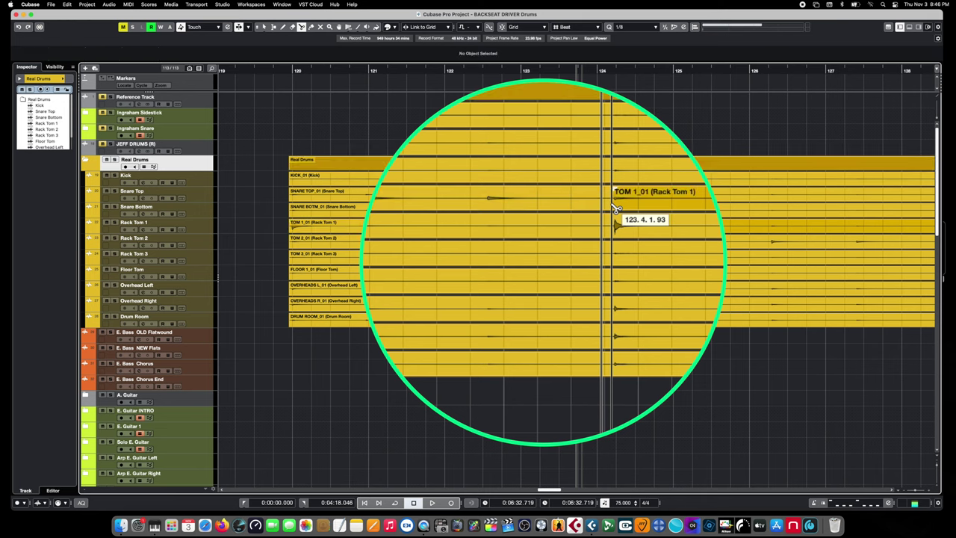
pyautogui.rightClick(289, 219)
pyautogui.click(263, 213)
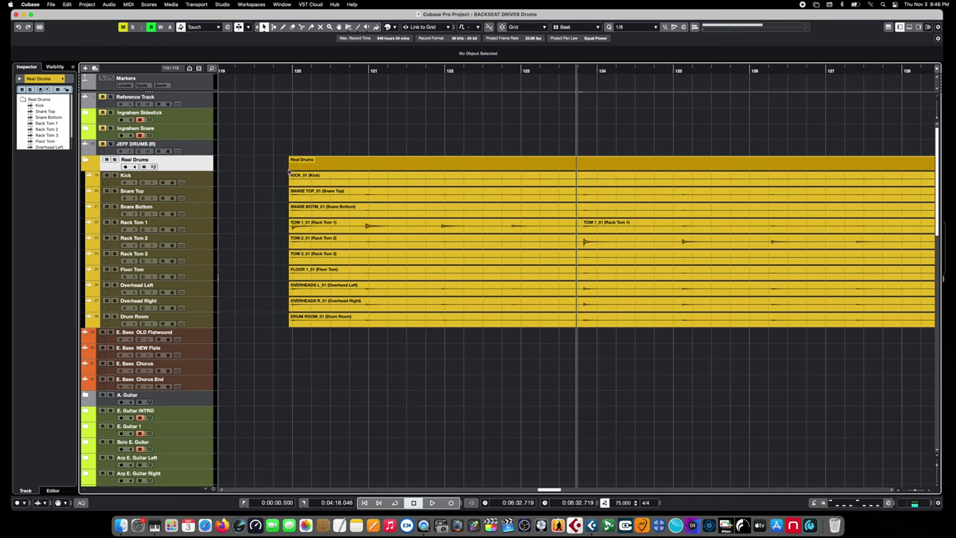
# Trim the start of the Real Drums folder event to 119.4.4.69, right at the first Rack Tom 1 hit.
pyautogui.moveTo(289, 168); pyautogui.dragTo(292, 170)
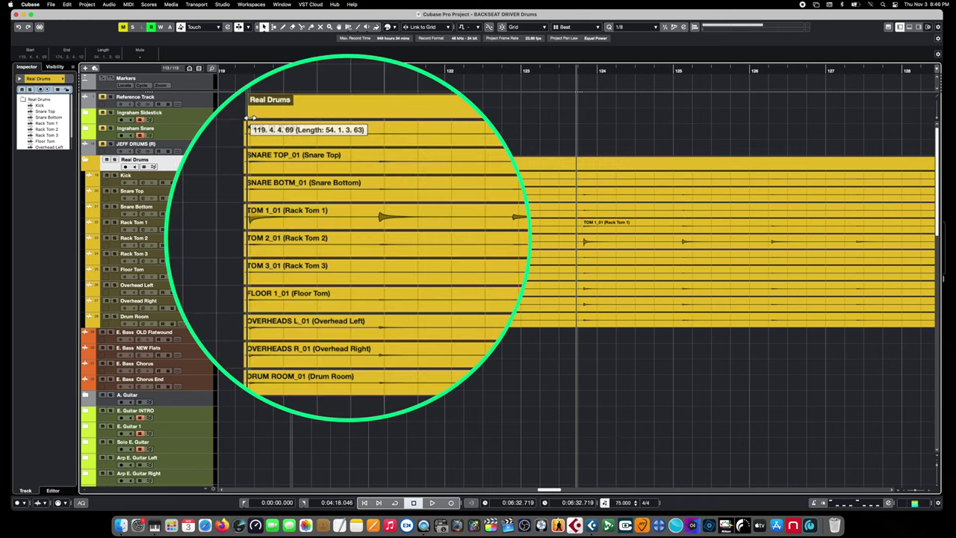
pyautogui.moveTo(250, 117); pyautogui.dragTo(250, 117)
# Render the first Rack Tom 1 event in place as Rack Tom 1, with tail off, 32 bit float and source events unchanged.
pyautogui.click(454, 224)
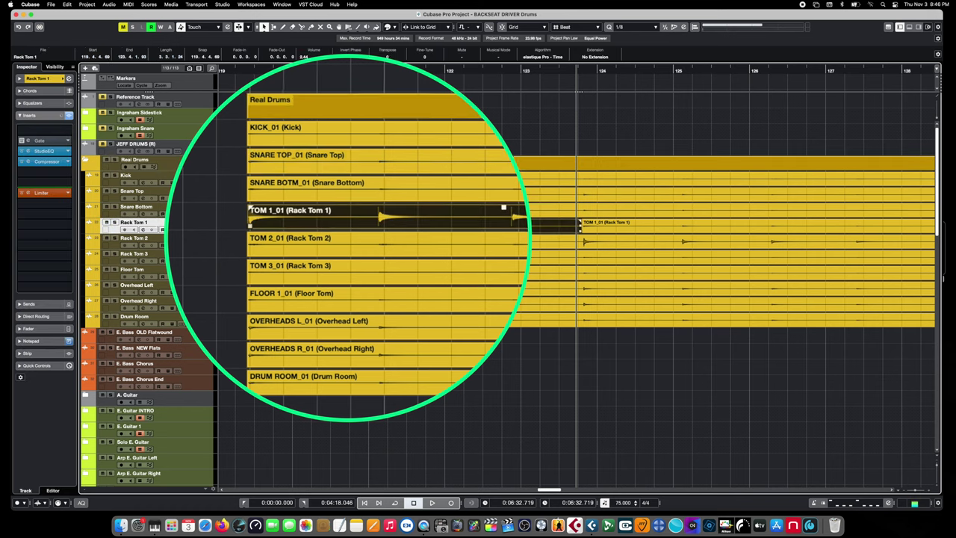
pyautogui.click(66, 4)
pyautogui.moveTo(102, 153)
pyautogui.moveTo(100, 88)
pyautogui.click(193, 95)
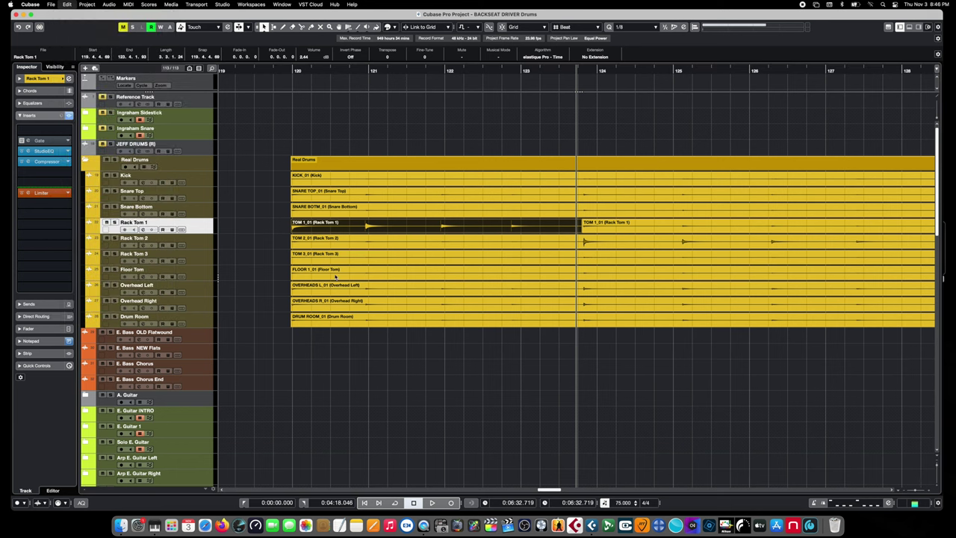
pyautogui.click(450, 121)
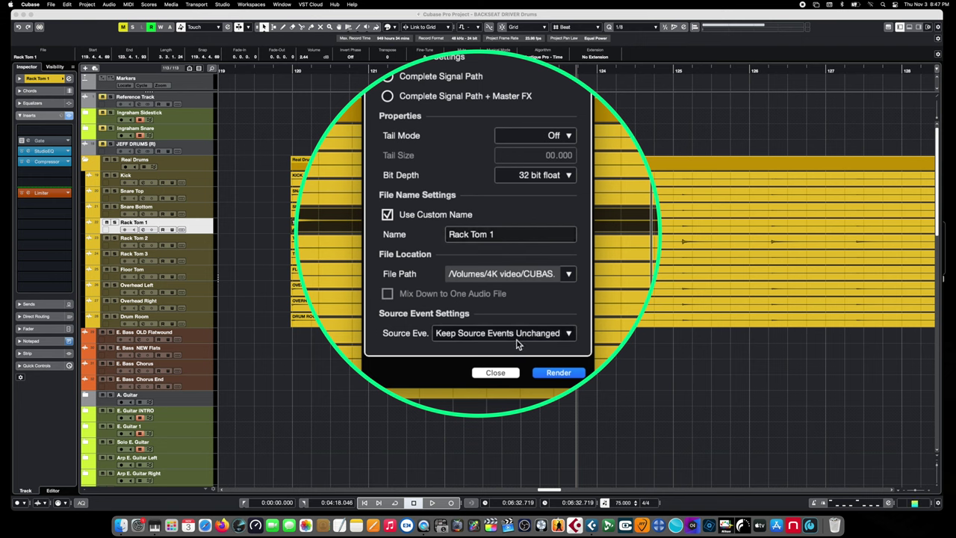
pyautogui.click(556, 372)
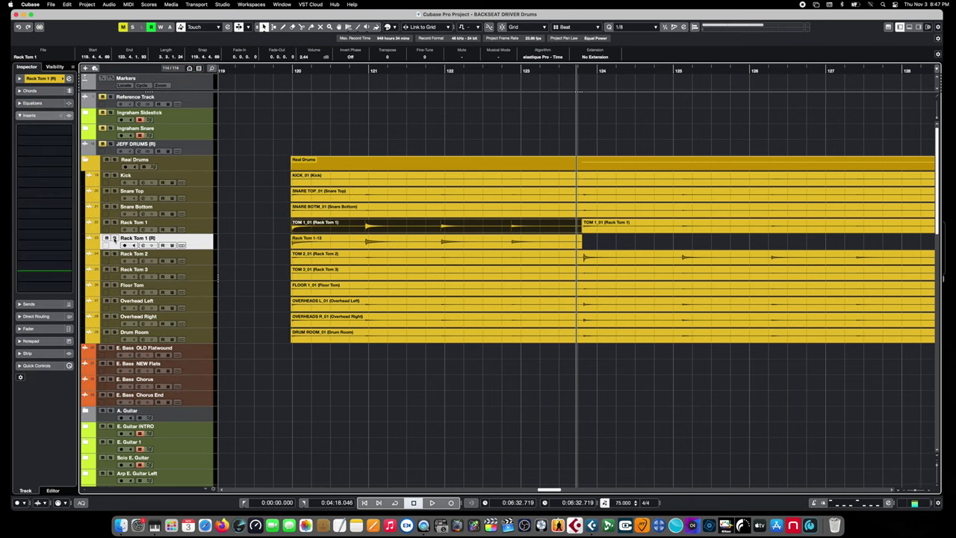
# Solo the rendered Rack Tom 1 (R) track and play it from just before bar 120.
pyautogui.click(115, 237)
pyautogui.click(289, 71)
pyautogui.press('space')
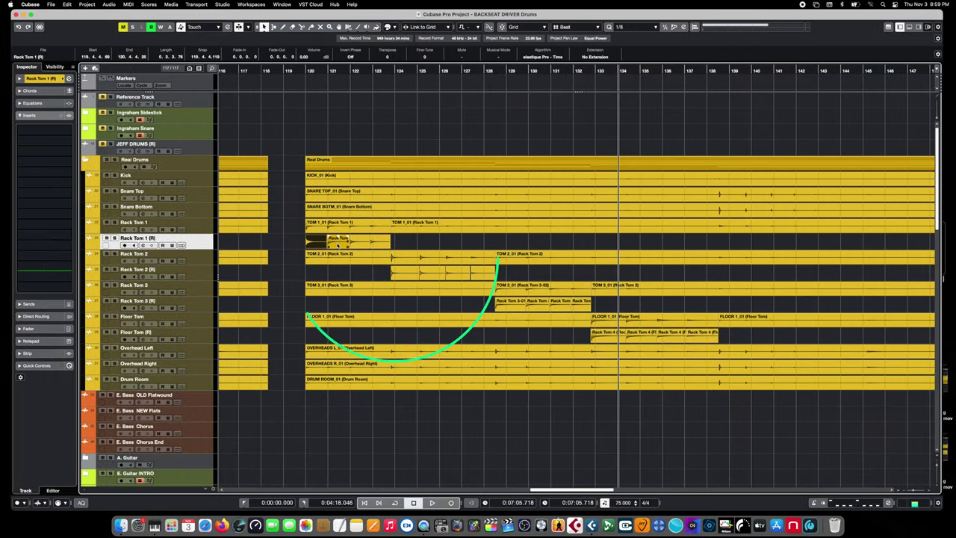
# Inspect the separate single-hit events on the rendered tom tracks, starting with Rack Tom 1 (R) and Rack Tom 2 (R).
pyautogui.click(337, 244)
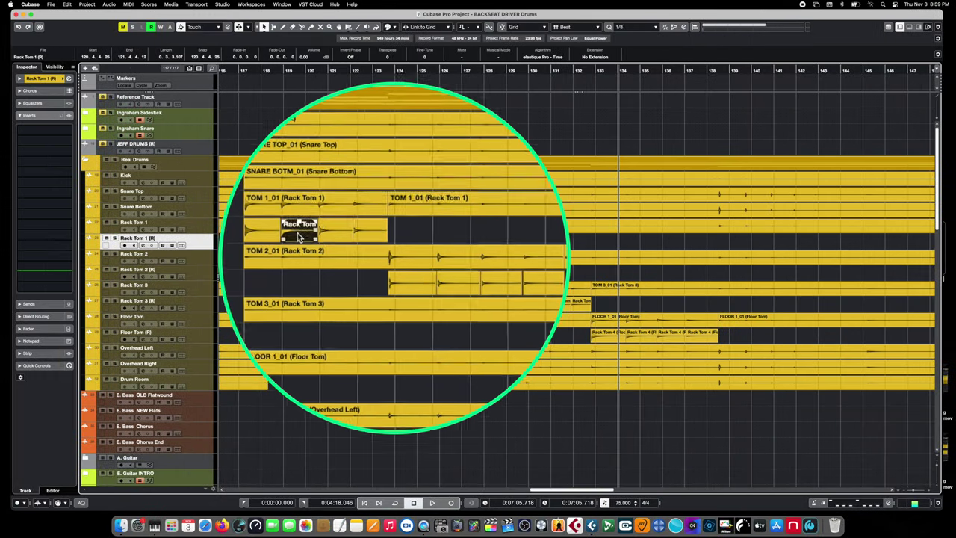
pyautogui.click(358, 244)
pyautogui.click(360, 233)
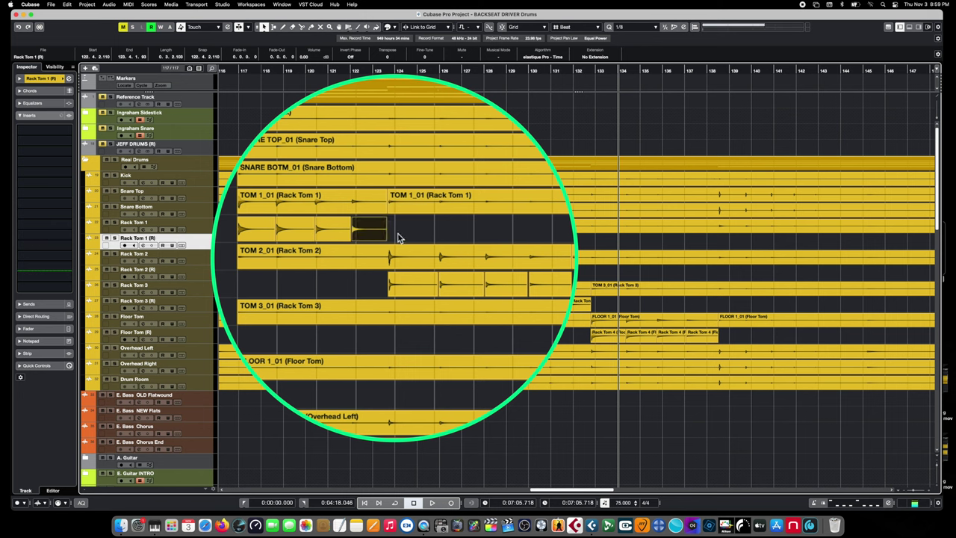
pyautogui.click(423, 280)
pyautogui.click(452, 286)
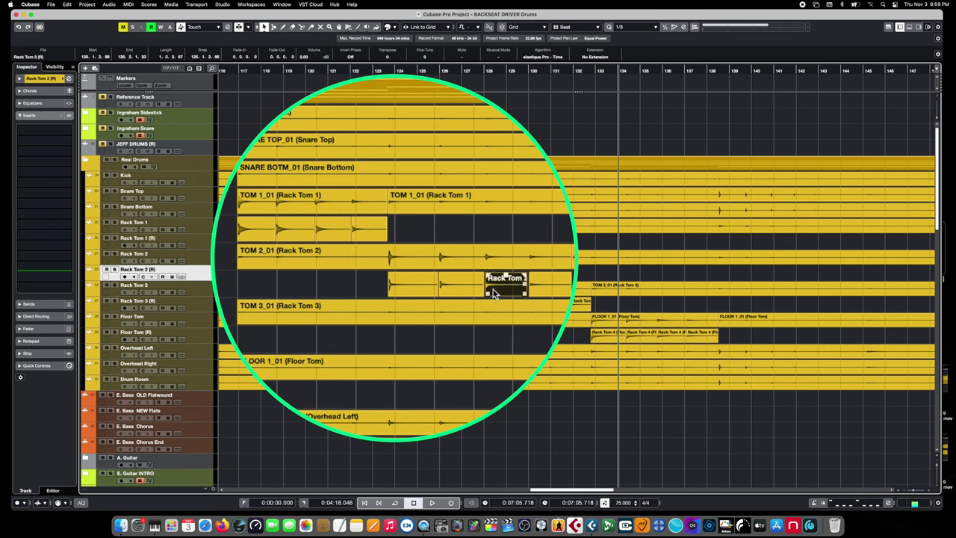
pyautogui.click(554, 285)
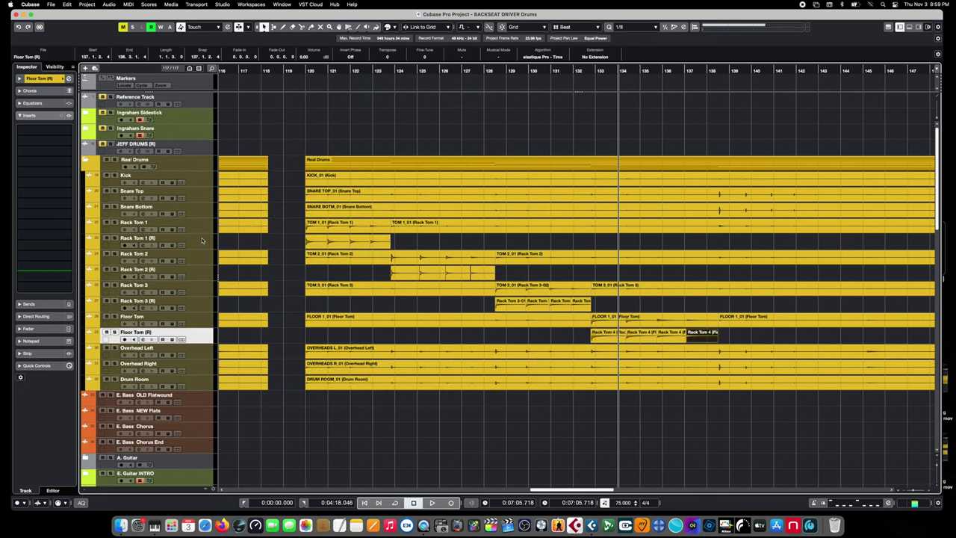
# Rename the Rack Tom 1 (R) track as Rack Tom 1 Sample.
pyautogui.click(192, 239)
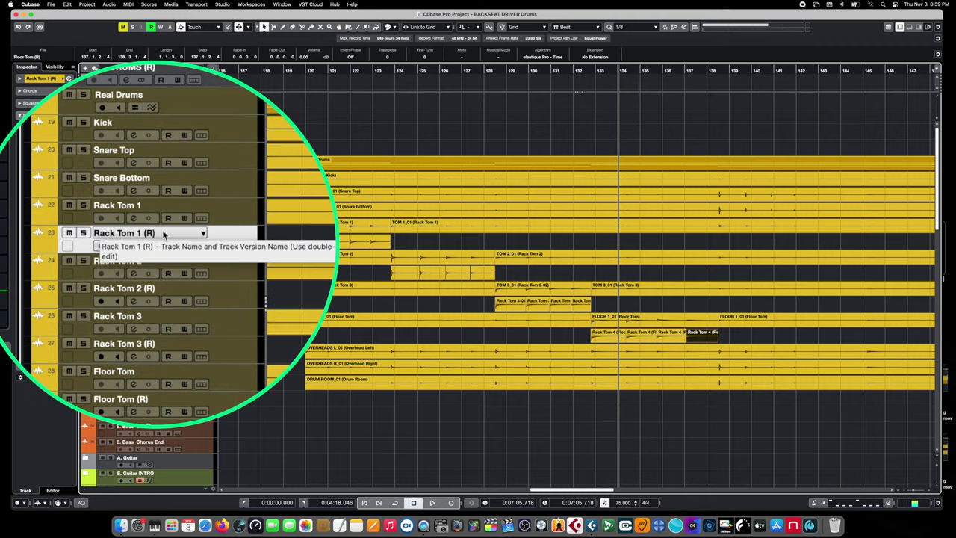
pyautogui.doubleClick(164, 234)
pyautogui.press('Right')
pyautogui.press('BackSpace')
pyautogui.press('BackSpace')
pyautogui.press('BackSpace')
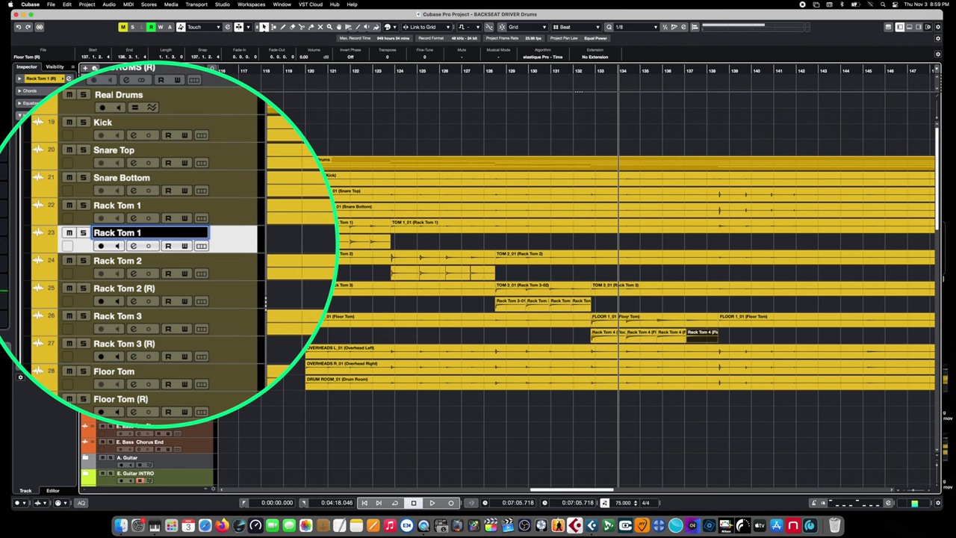
pyautogui.write('Samp')
pyautogui.press('Return')
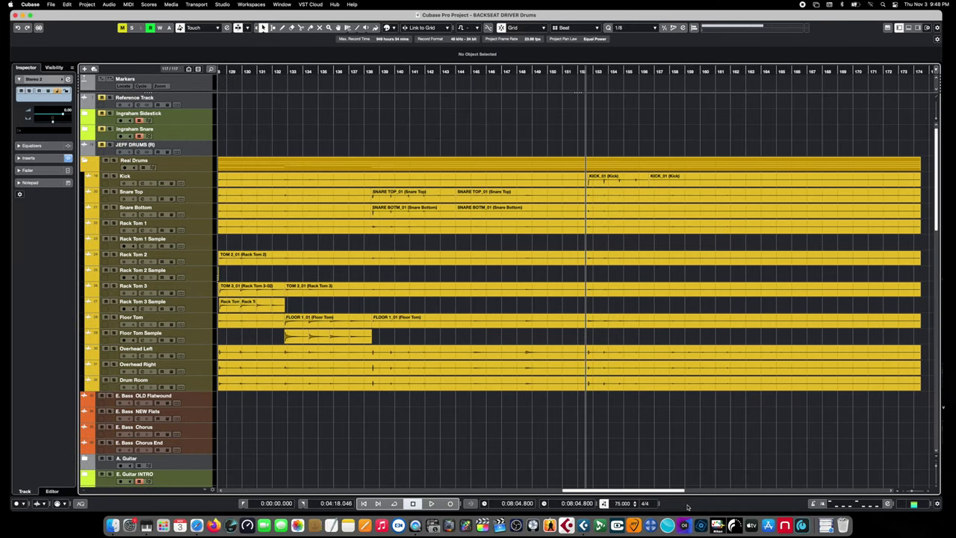
# Render the split Kick event near bar 152 in place as Kick, using channel settings, tail off and 32 bit float.
pyautogui.click(606, 182)
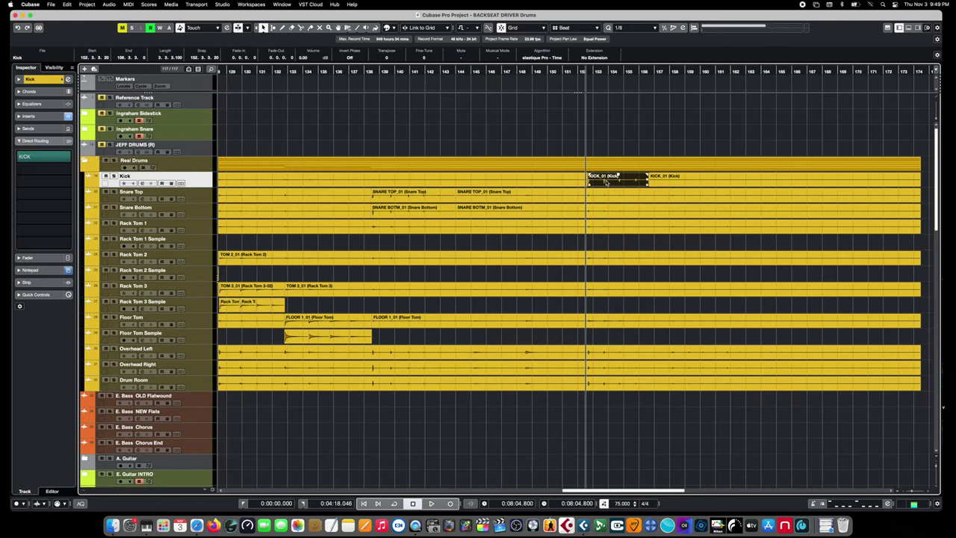
pyautogui.click(67, 5)
pyautogui.moveTo(149, 86)
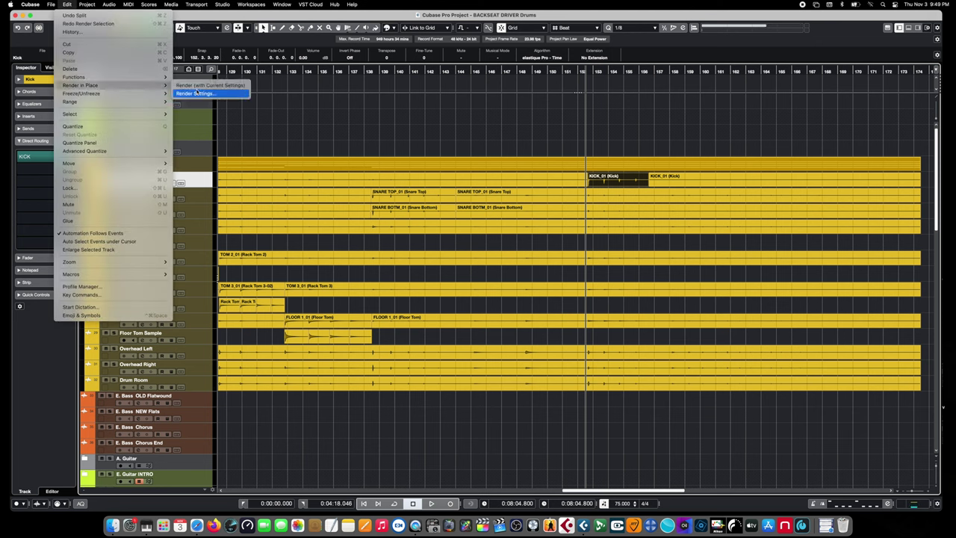
pyautogui.click(197, 93)
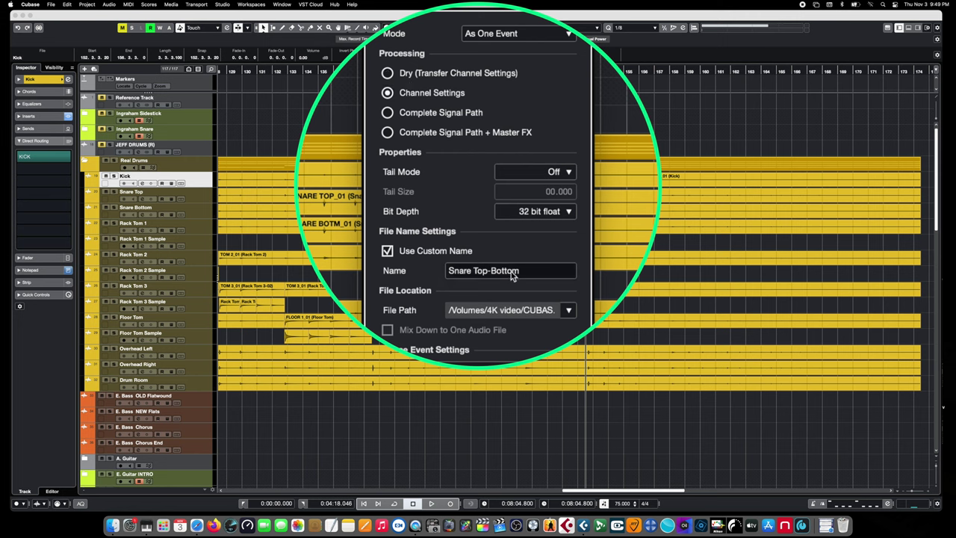
pyautogui.click(510, 273)
pyautogui.write('Kick')
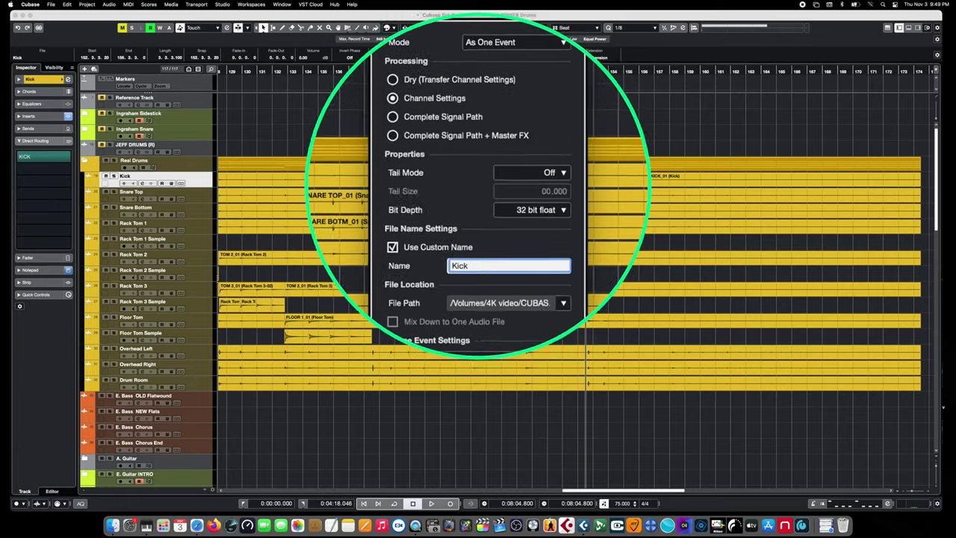
pyautogui.click(525, 316)
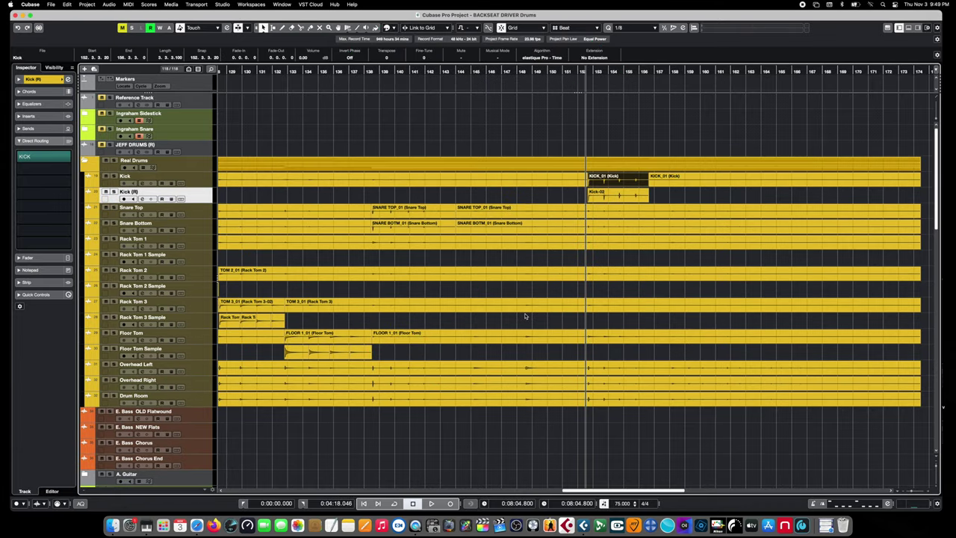
# Split the rendered Kick (R) event at its second hit in bar 153 and its third hit in bar 154.
pyautogui.click(614, 194)
pyautogui.press('h')
pyautogui.press('h')
pyautogui.press('h')
pyautogui.press('h')
pyautogui.press('h')
pyautogui.press('h')
pyautogui.hscroll(5, 501, 452)
pyautogui.press('3')
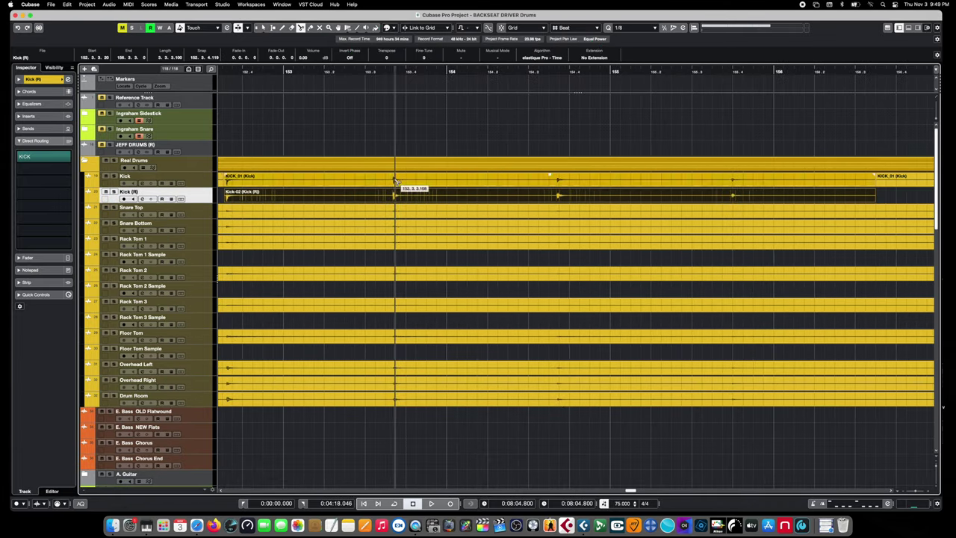
pyautogui.click(395, 198)
pyautogui.moveTo(395, 197); pyautogui.dragTo(560, 198)
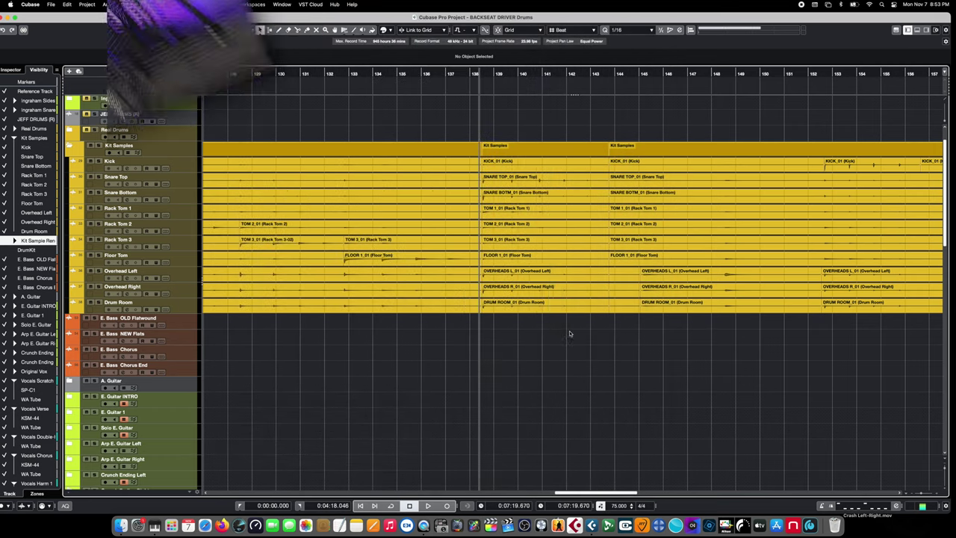
# Open the render-in-place settings for all Kit Samples events between bars 138 and 144.
pyautogui.click(539, 154)
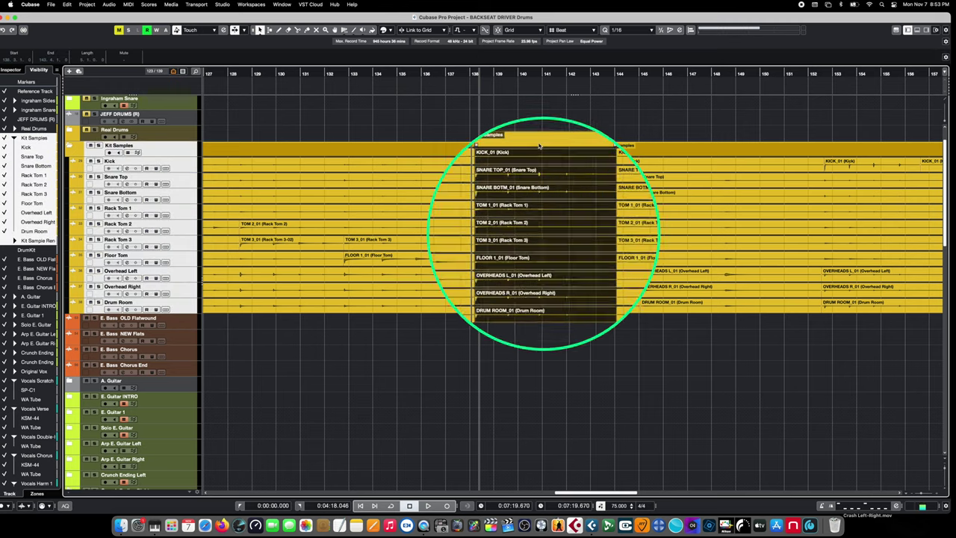
pyautogui.click(67, 4)
pyautogui.moveTo(112, 85)
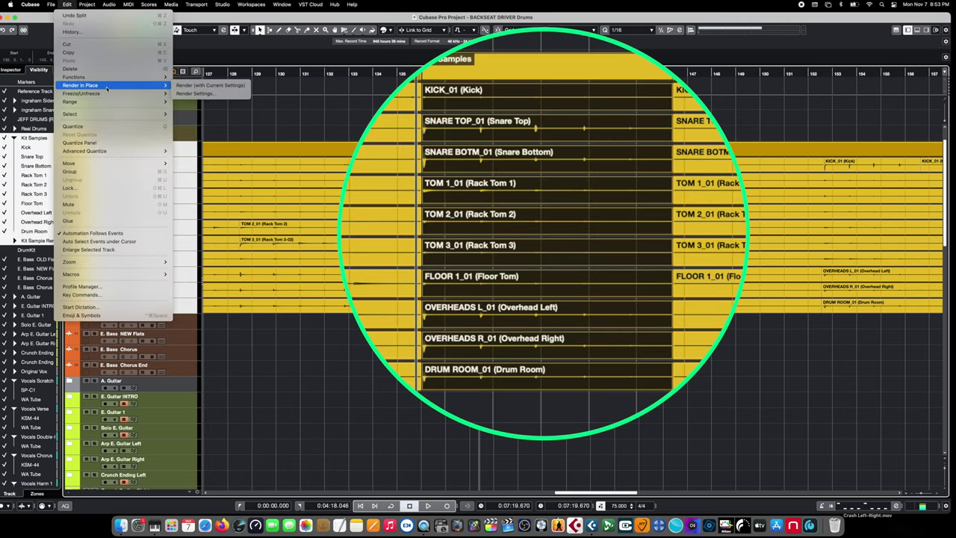
pyautogui.click(181, 94)
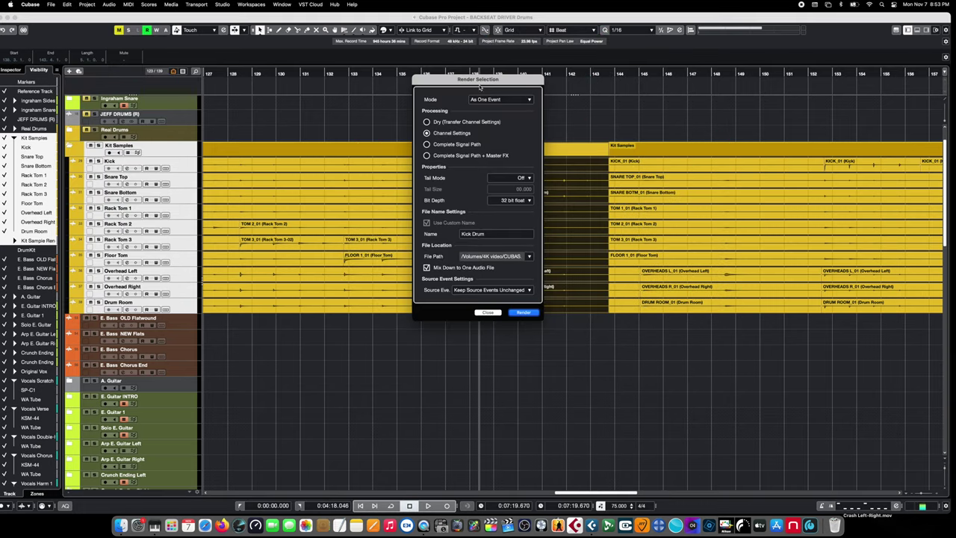
pyautogui.moveTo(482, 84); pyautogui.dragTo(509, 103)
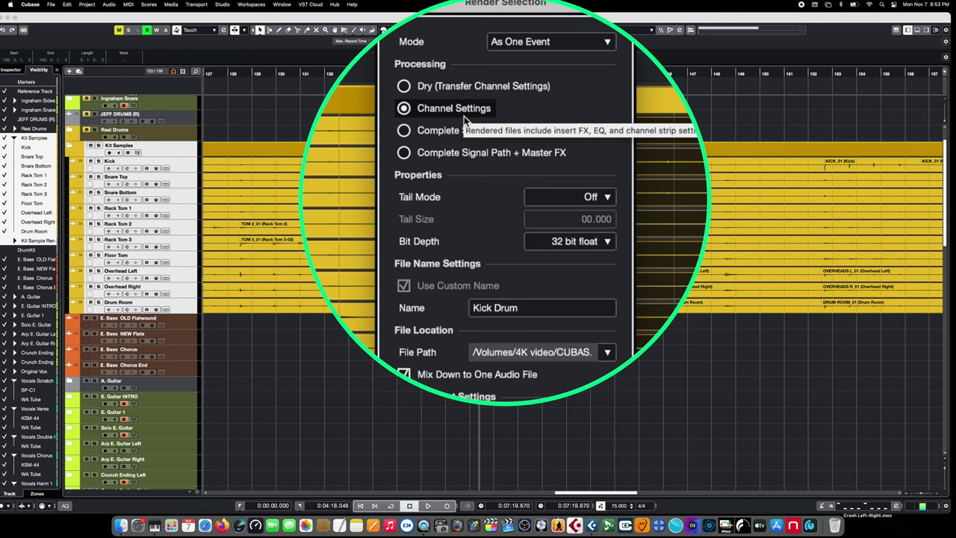
# Render the selected kit events as one audio file named Snare Top-Bottom, with channel settings, tail off and source events unchanged.
pyautogui.click(537, 307)
pyautogui.write('Sam')
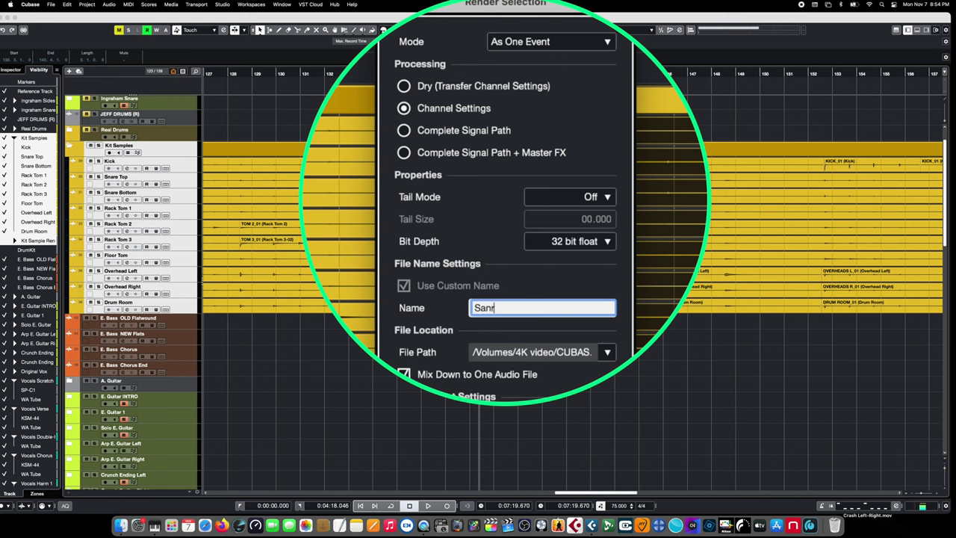
pyautogui.write('re')
pyautogui.press('BackSpace')
pyautogui.press('BackSpace')
pyautogui.press('BackSpace')
pyautogui.press('BackSpace')
pyautogui.press('BackSpace')
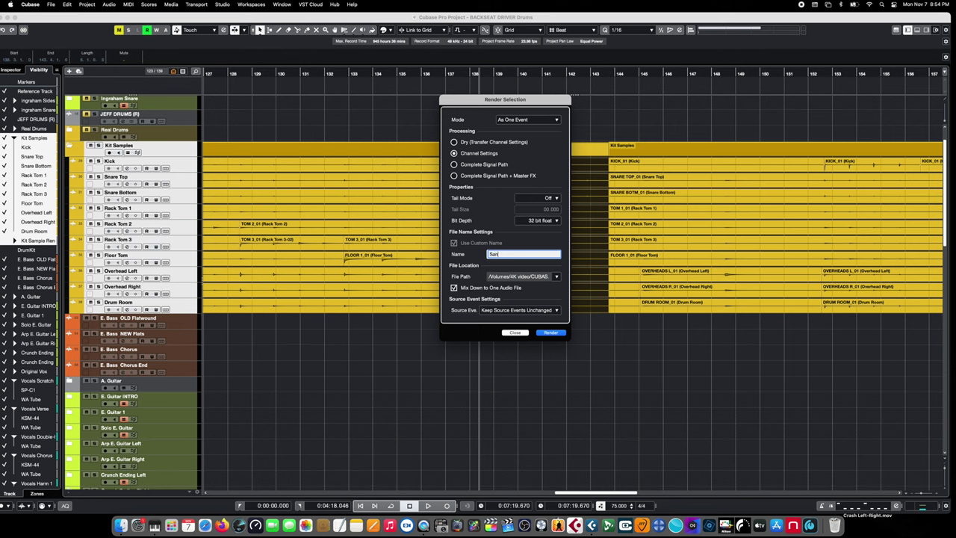
pyautogui.press('BackSpace')
pyautogui.press('BackSpace')
pyautogui.press('BackSpace')
pyautogui.press('BackSpace')
pyautogui.press('BackSpace')
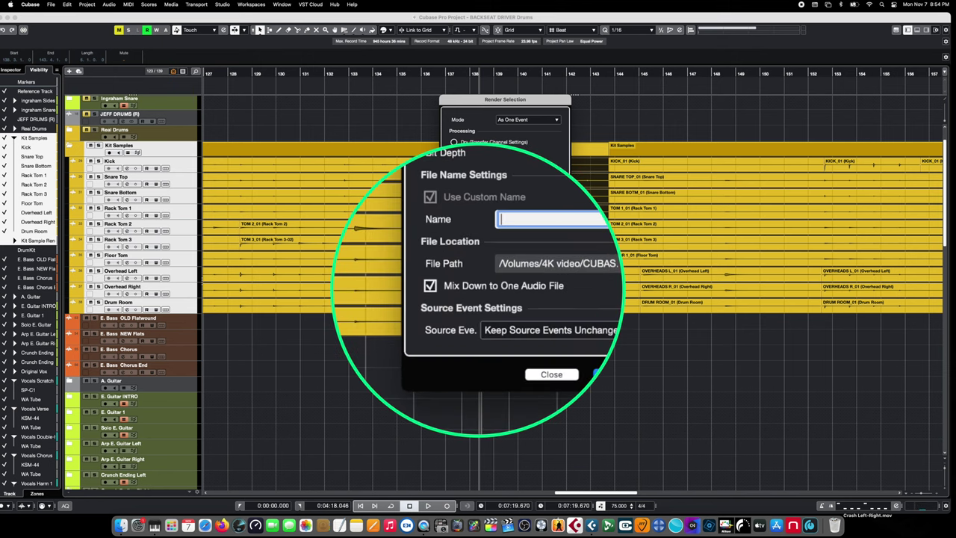
pyautogui.write('San')
pyautogui.write('nare Top-Bottom')
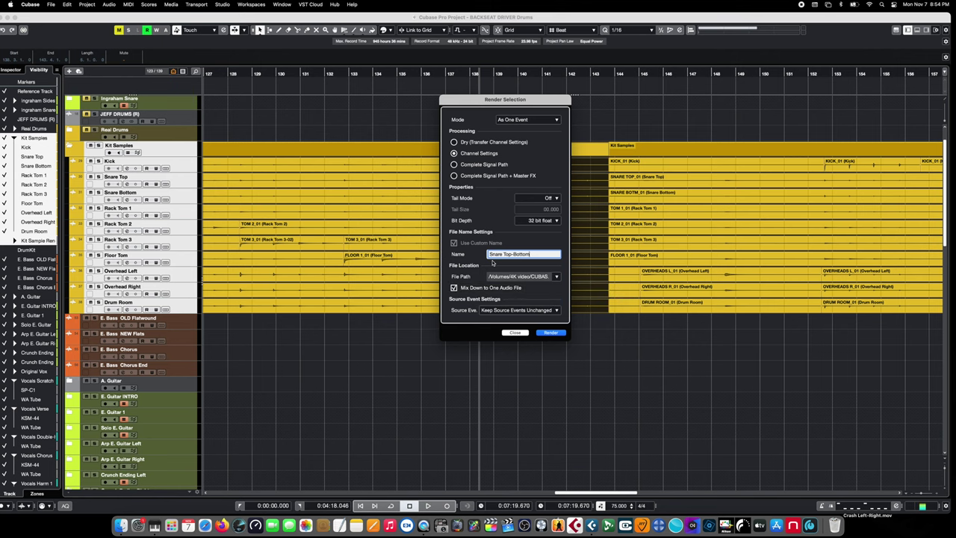
pyautogui.click(549, 332)
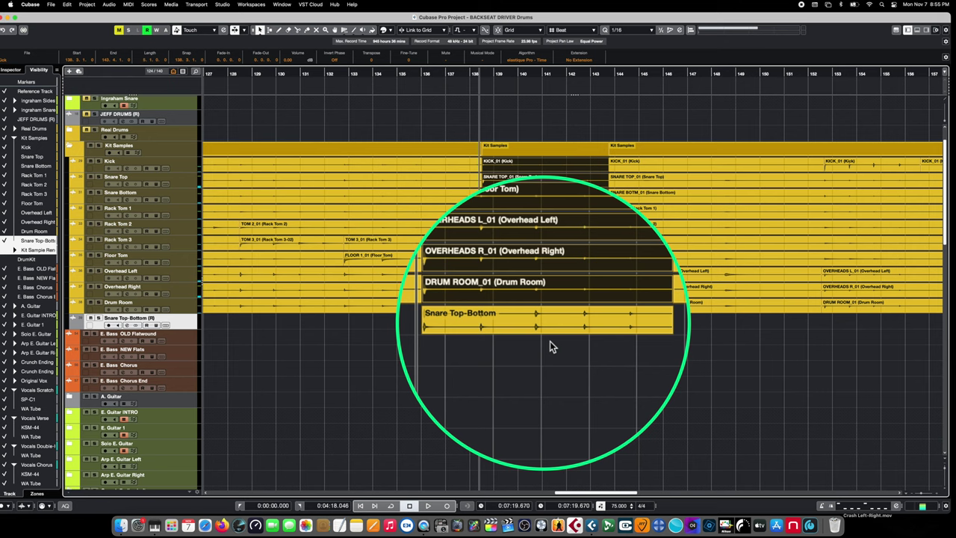
pyautogui.click(453, 324)
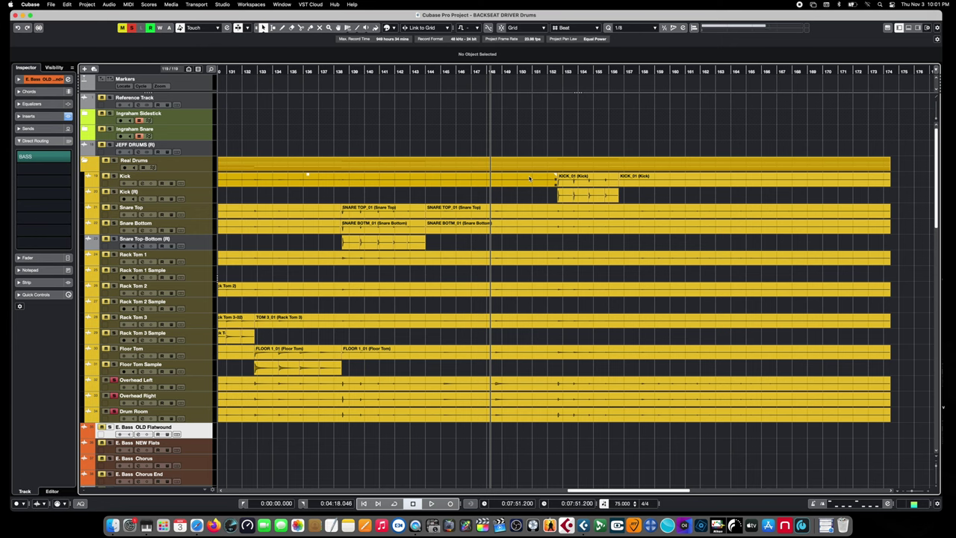
# Play the soloed overhead and drum room tracks briefly from about bar 148.
pyautogui.press('space')
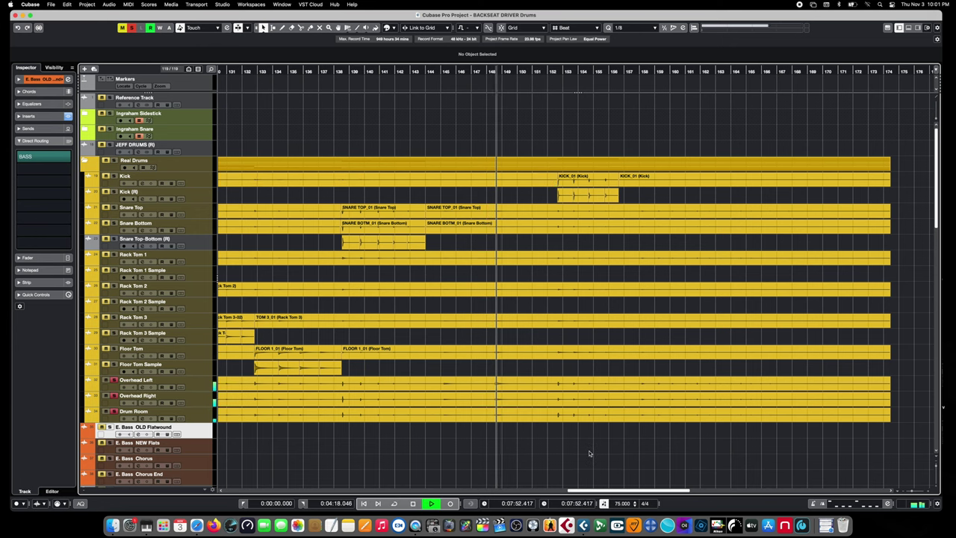
pyautogui.press('space')
pyautogui.moveTo(517, 447); pyautogui.dragTo(493, 388)
pyautogui.rightClick(490, 395)
pyautogui.click(528, 395)
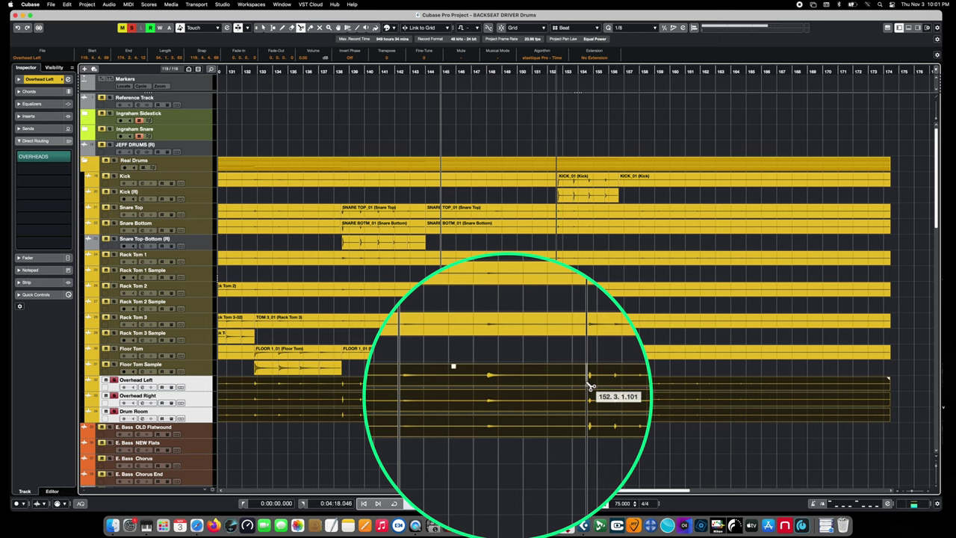
pyautogui.click(557, 388)
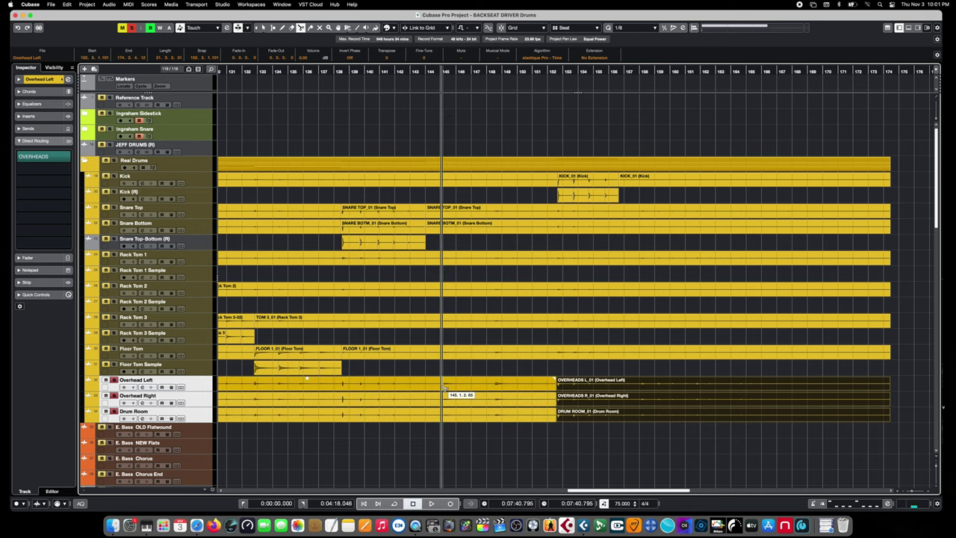
pyautogui.click(452, 406)
pyautogui.press('1')
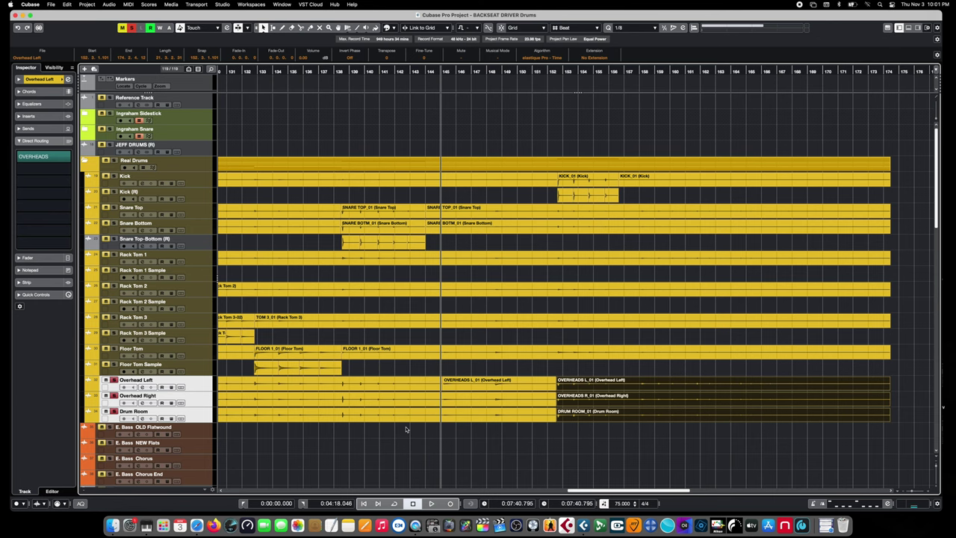
pyautogui.click(441, 420)
pyautogui.press('super+z')
pyautogui.press('super+z')
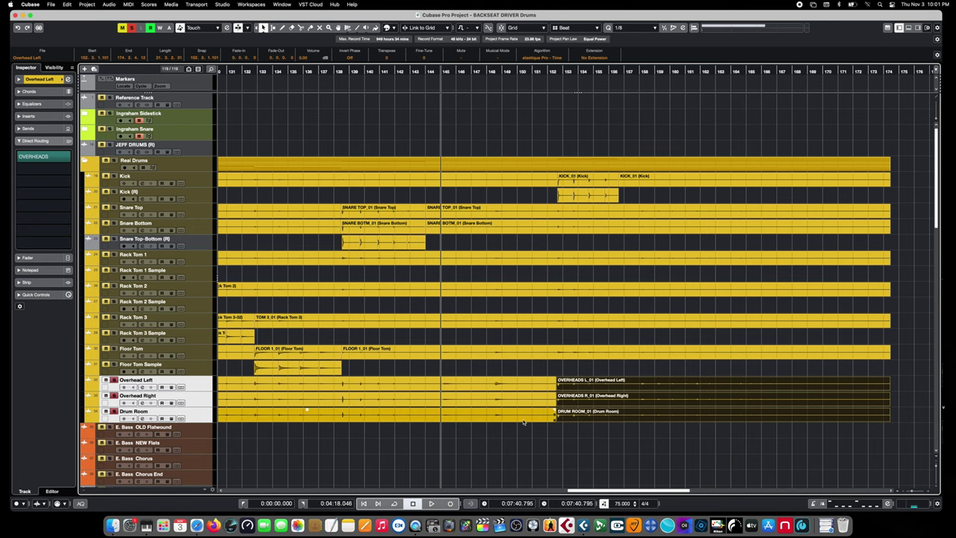
pyautogui.click(546, 443)
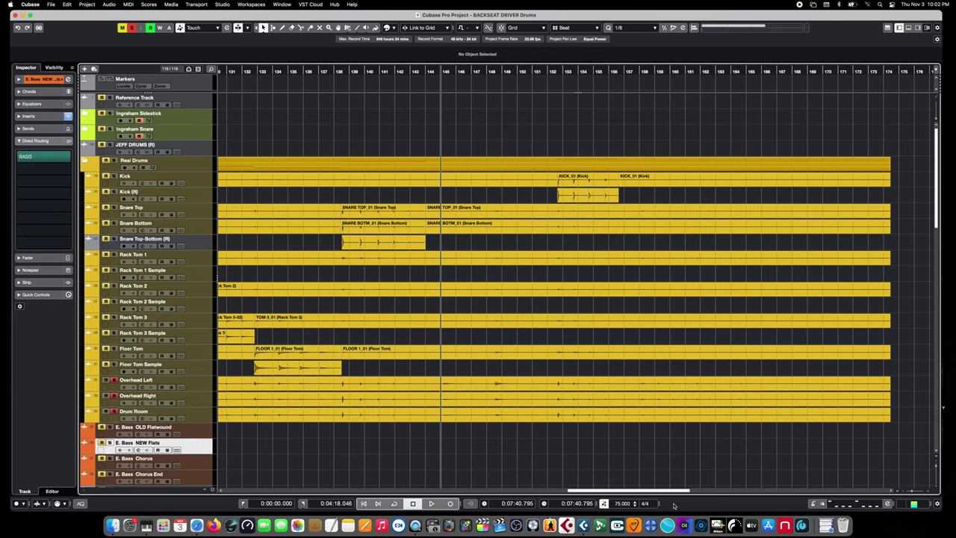
# Split the Overhead Left, Overhead Right and Drum Room events together at bar 145 and in bar 152, around the crash hit.
pyautogui.moveTo(451, 432); pyautogui.dragTo(525, 382)
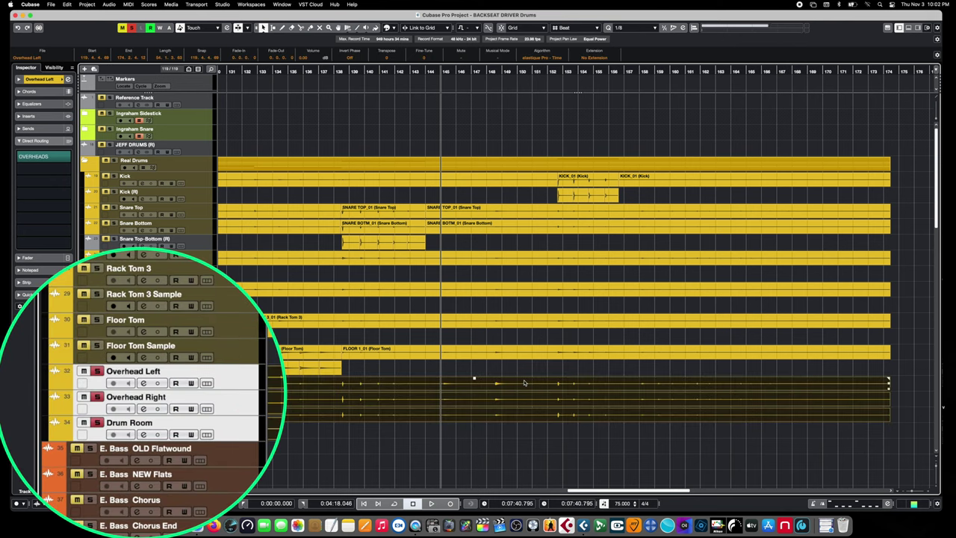
pyautogui.rightClick(461, 434)
pyautogui.click(497, 434)
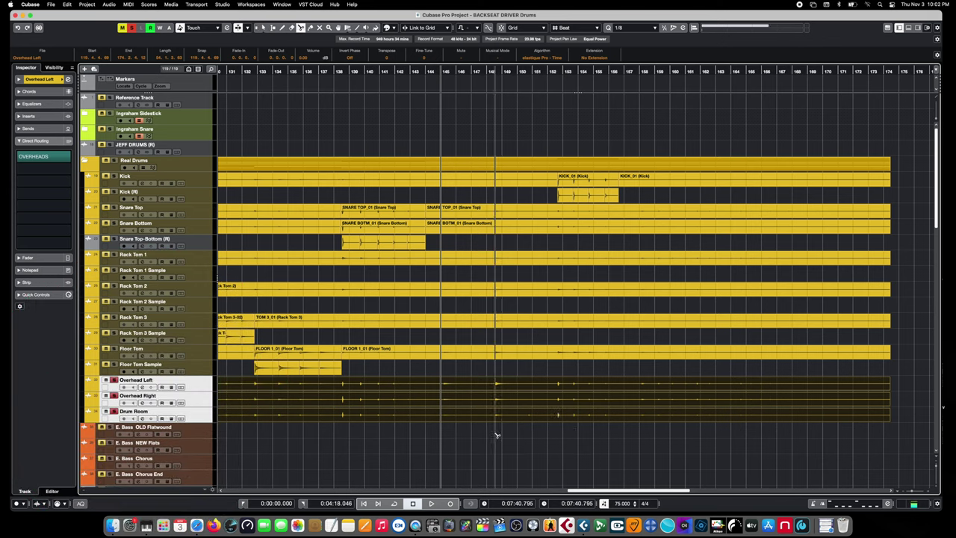
pyautogui.click(442, 417)
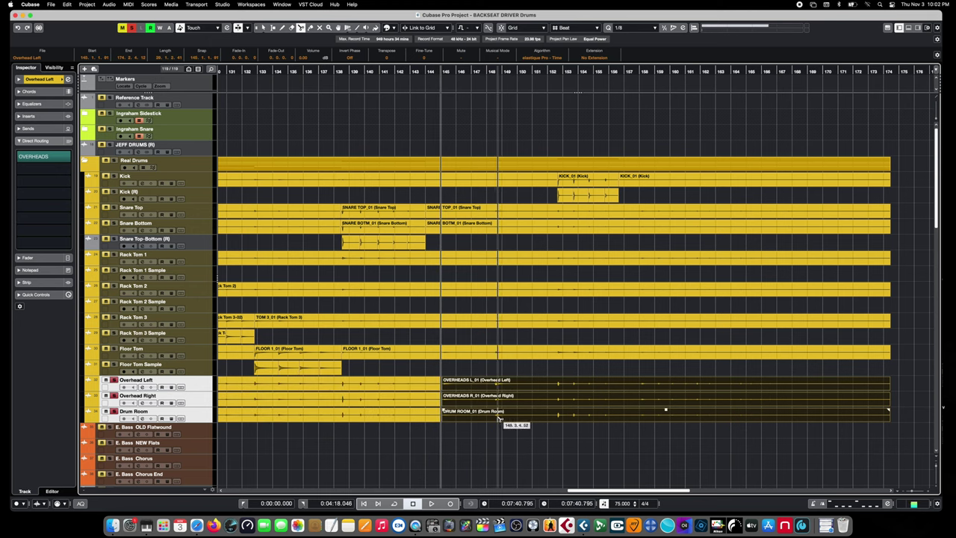
pyautogui.click(558, 416)
pyautogui.press('1')
# Render the overhead and room events between bars 145 and 152 in place as one Crash Left file, using channel settings and 32 bit float.
pyautogui.moveTo(507, 434); pyautogui.dragTo(484, 383)
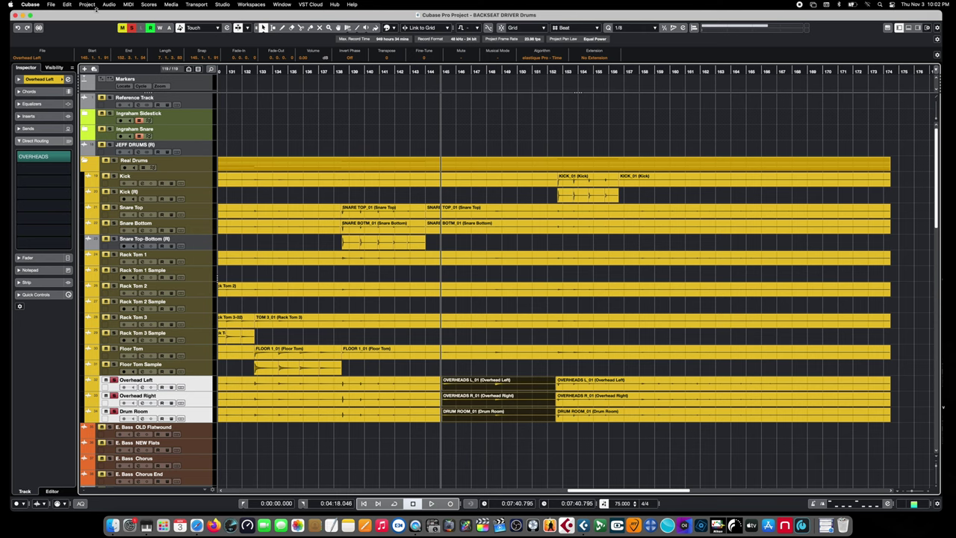
pyautogui.click(67, 5)
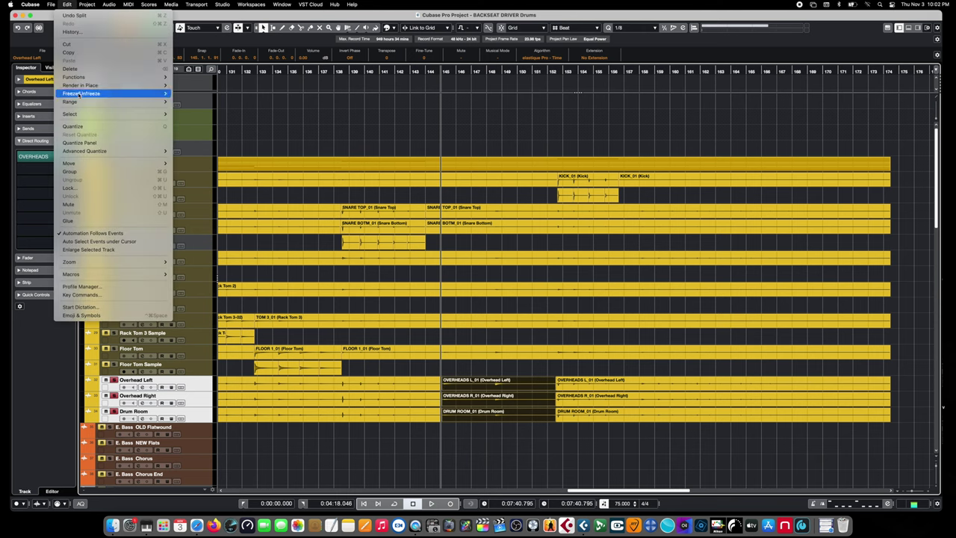
pyautogui.moveTo(78, 85)
pyautogui.click(202, 92)
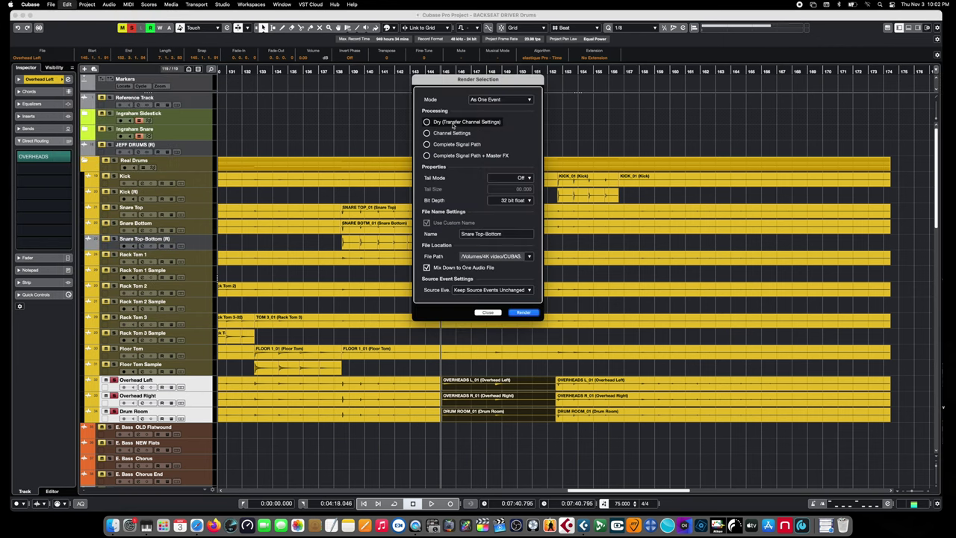
pyautogui.click(451, 132)
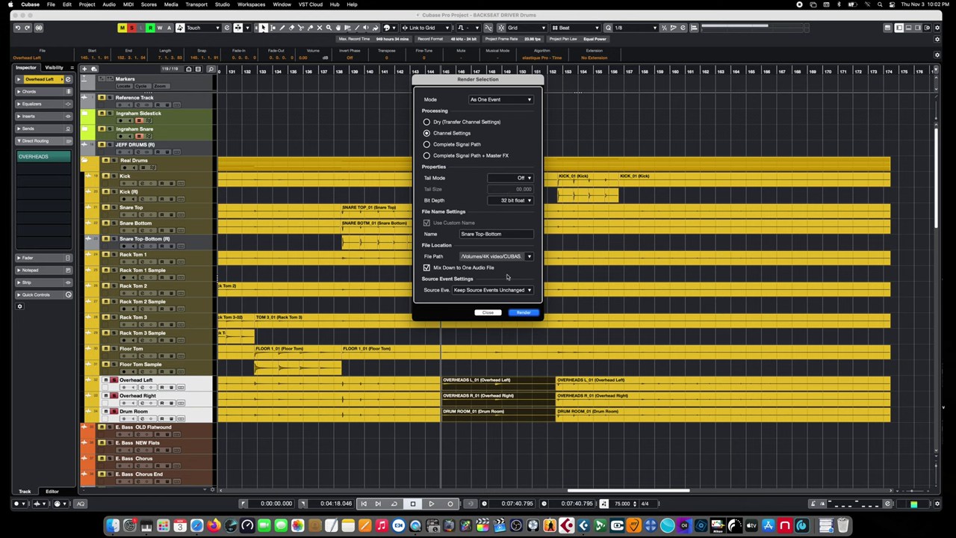
pyautogui.click(523, 312)
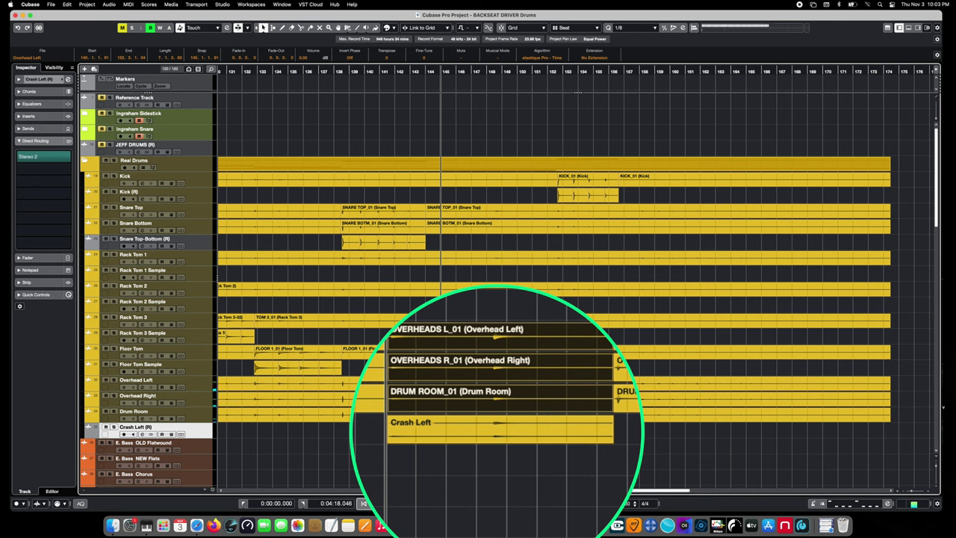
# Solo the rendered Crash Left (R) track and play its crash hit from about bar 148.
pyautogui.click(114, 426)
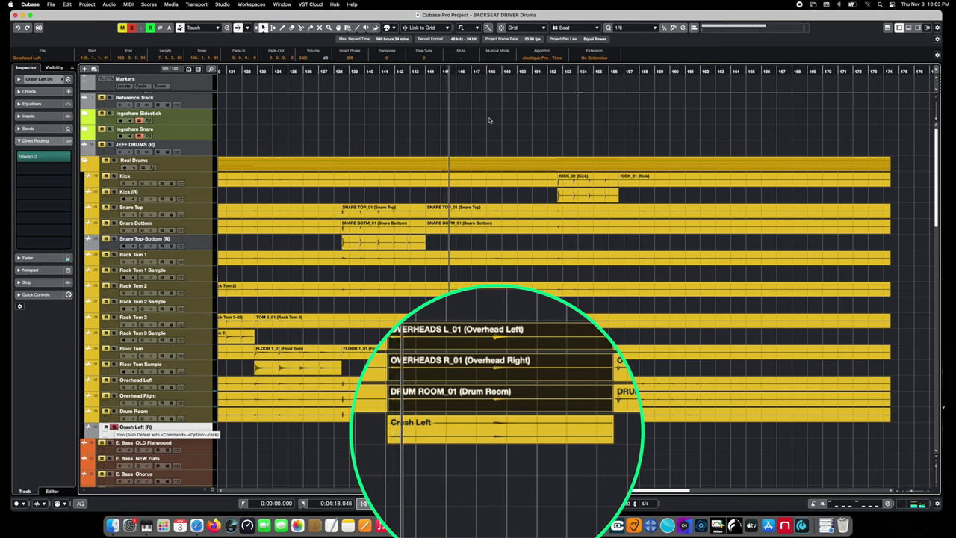
pyautogui.press('space')
pyautogui.click(498, 71)
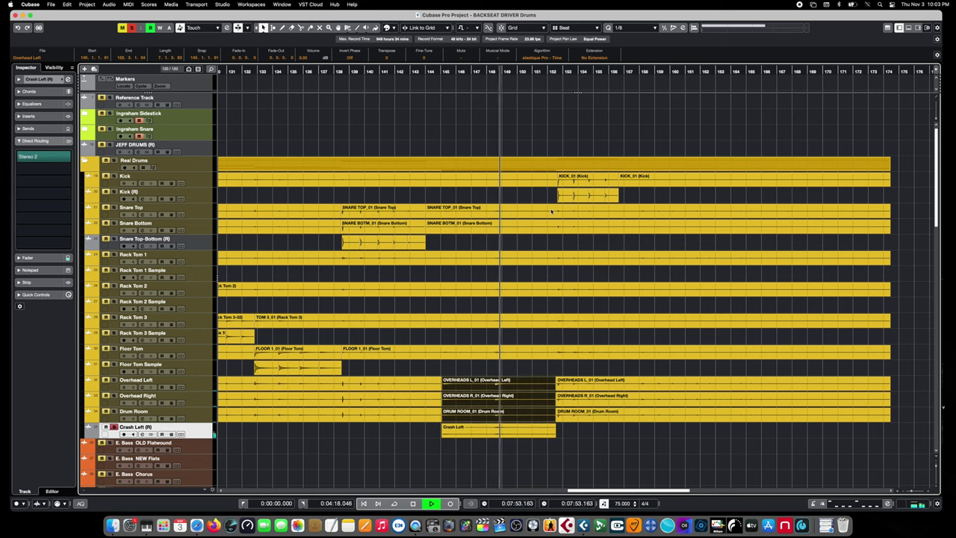
pyautogui.moveTo(656, 490); pyautogui.dragTo(680, 491)
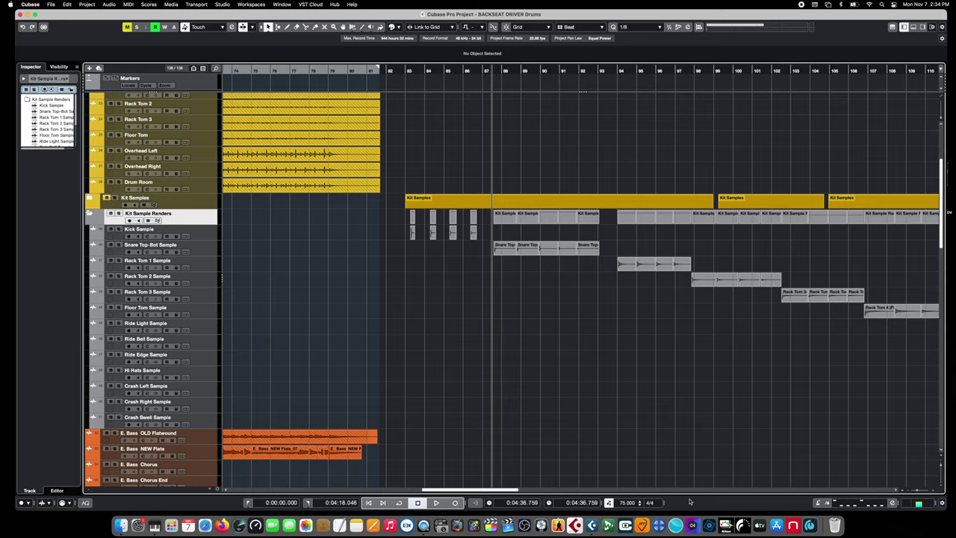
# Examine the split sample events on the tracks in the Kit Sample Renders folder, from Kick Sample to Floor Tom Sample.
pyautogui.press('h')
pyautogui.press('h')
pyautogui.press('h')
pyautogui.press('g')
pyautogui.press('g')
pyautogui.press('g')
pyautogui.press('g')
pyautogui.press('g')
pyautogui.press('g')
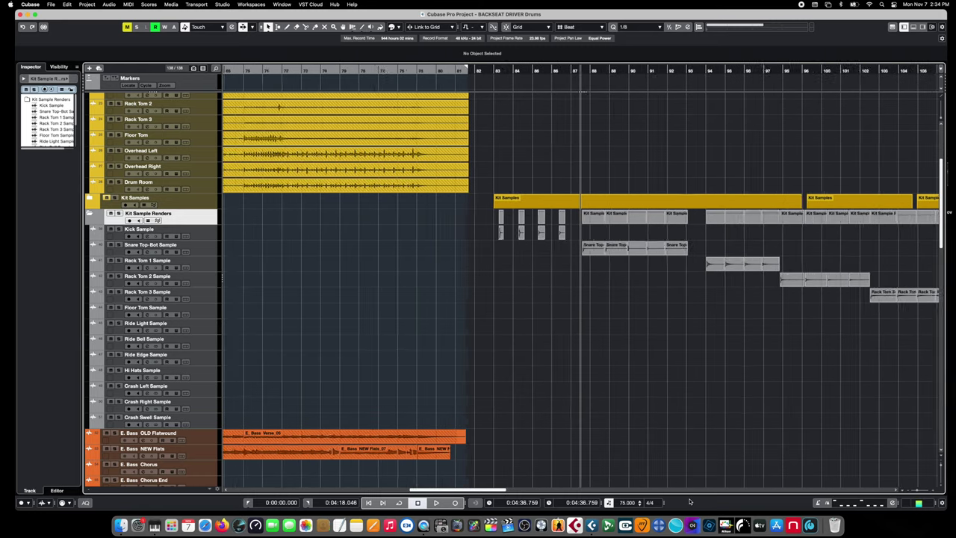
# Examine the direct routing of the Kick Sample and Snare Top-Bot Sample tracks in the Kit Sample Renders folder.
pyautogui.press('g')
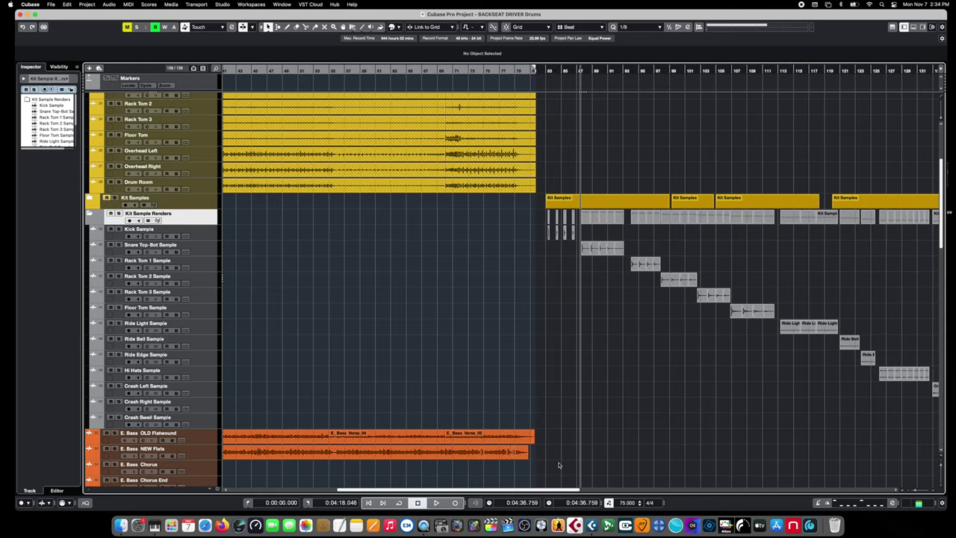
pyautogui.hscroll(5, 559, 491)
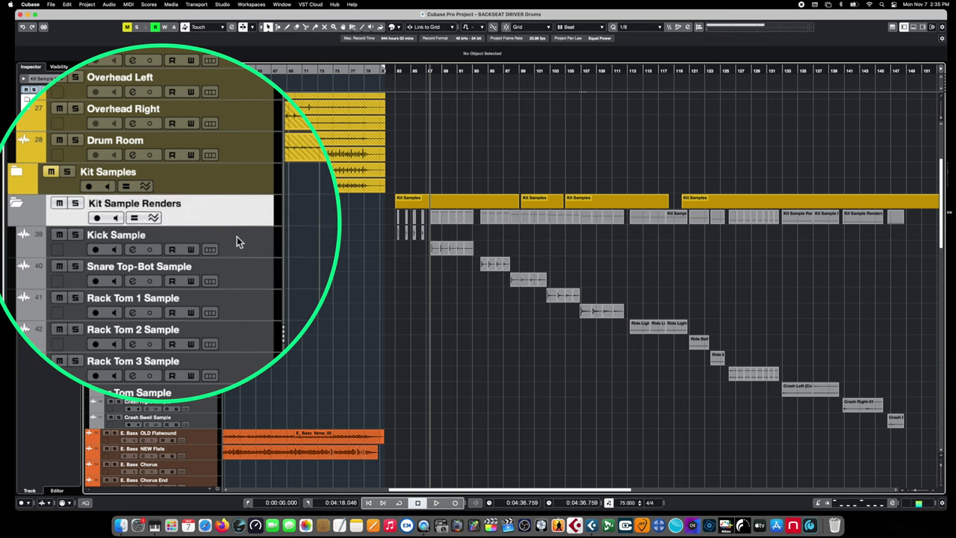
pyautogui.click(203, 237)
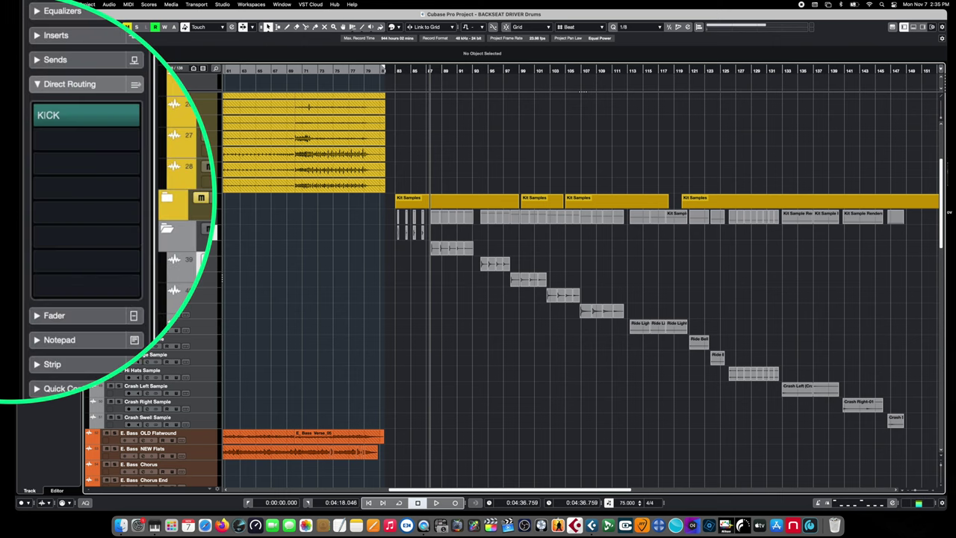
pyautogui.click(203, 251)
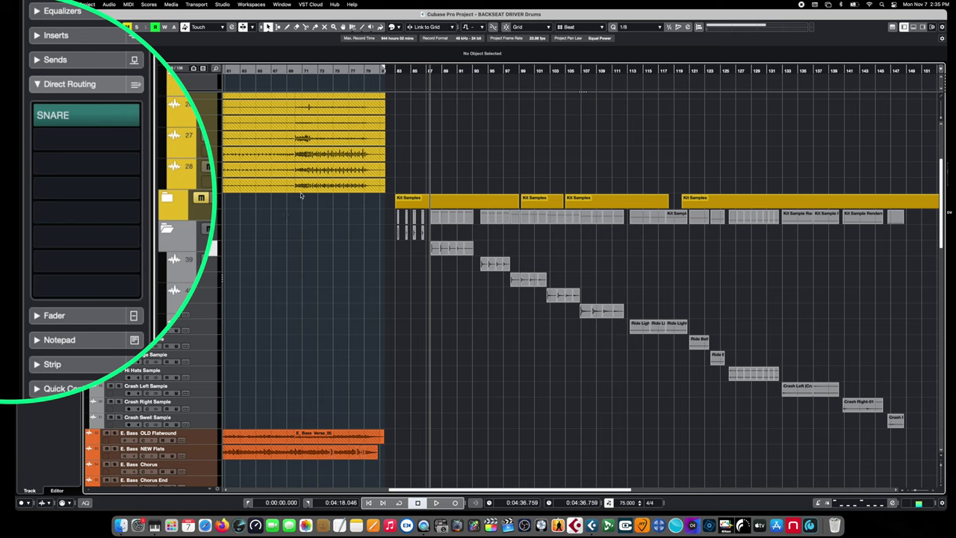
# Play the rendered snare sample at bar 87 and the original drum recording from about bar 74 to compare them.
pyautogui.press('space')
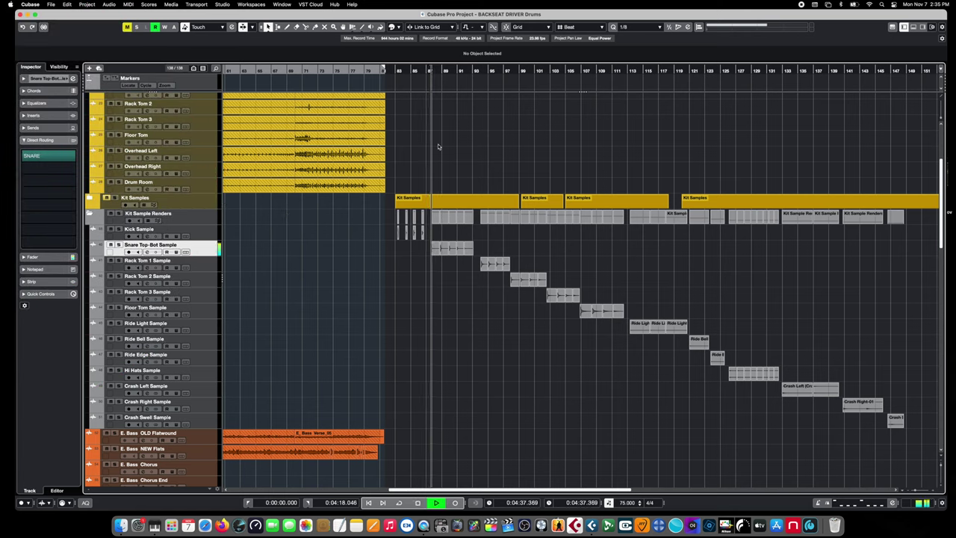
pyautogui.press('space')
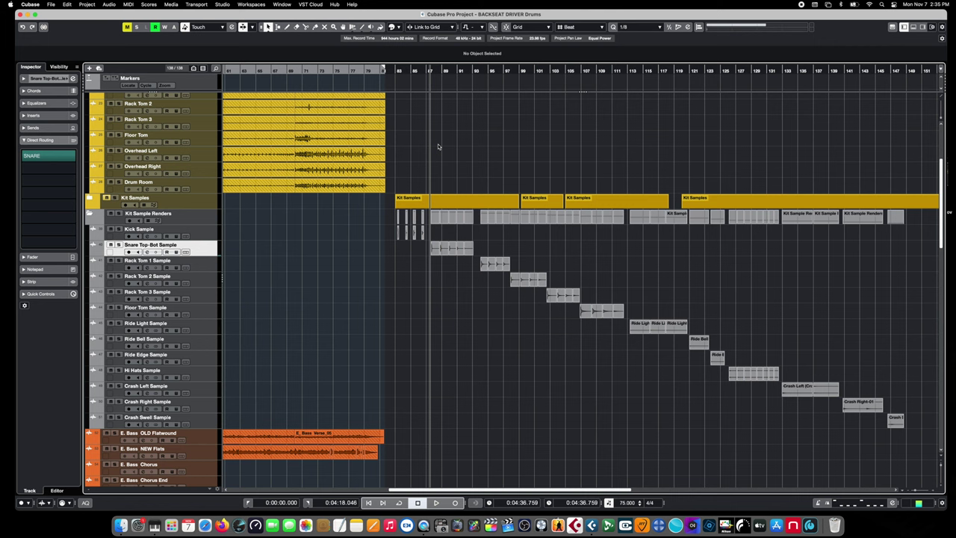
pyautogui.click(329, 74)
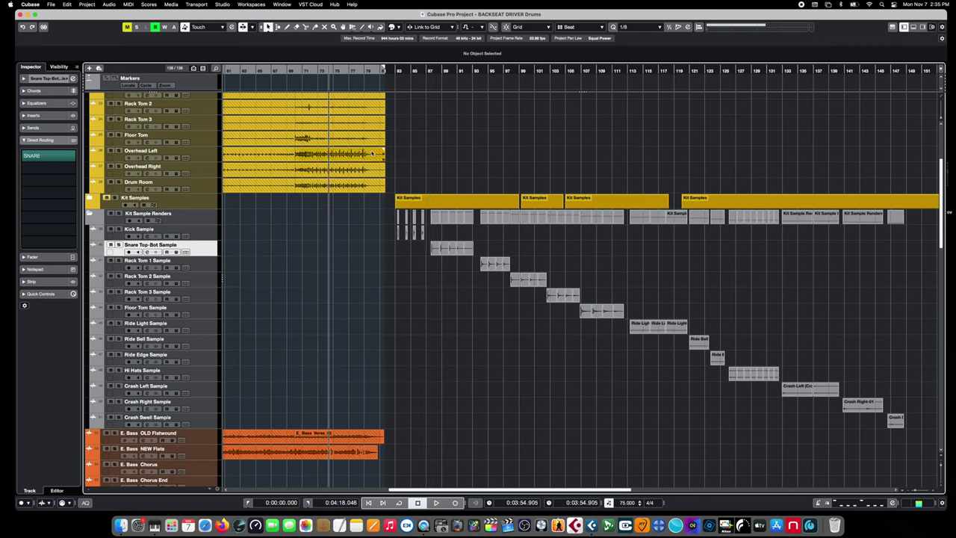
pyautogui.press('space')
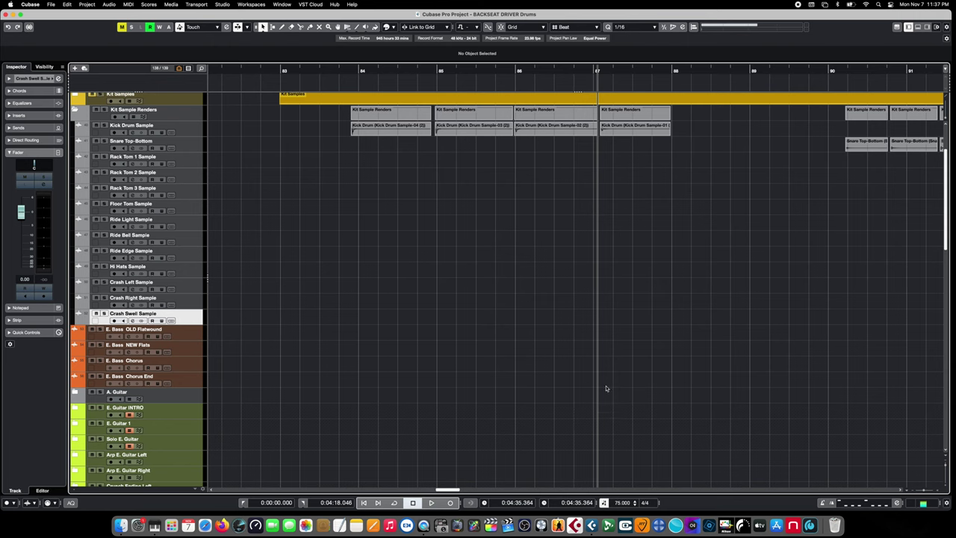
# Add an instrument track named Drumkit below Crash Swell Sample, using Groove Agent SE with its audio output set to DRUMS.
pyautogui.rightClick(179, 320)
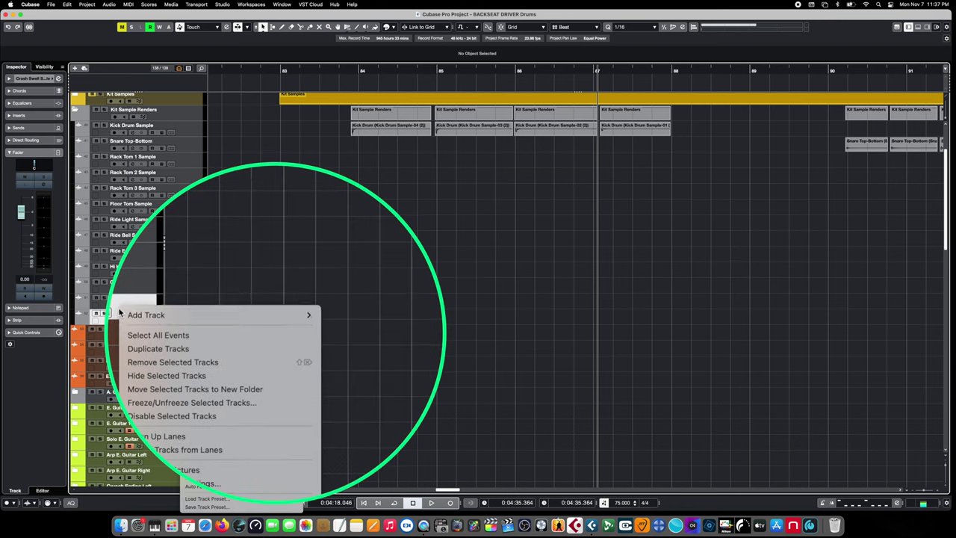
pyautogui.moveTo(247, 327)
pyautogui.click(388, 296)
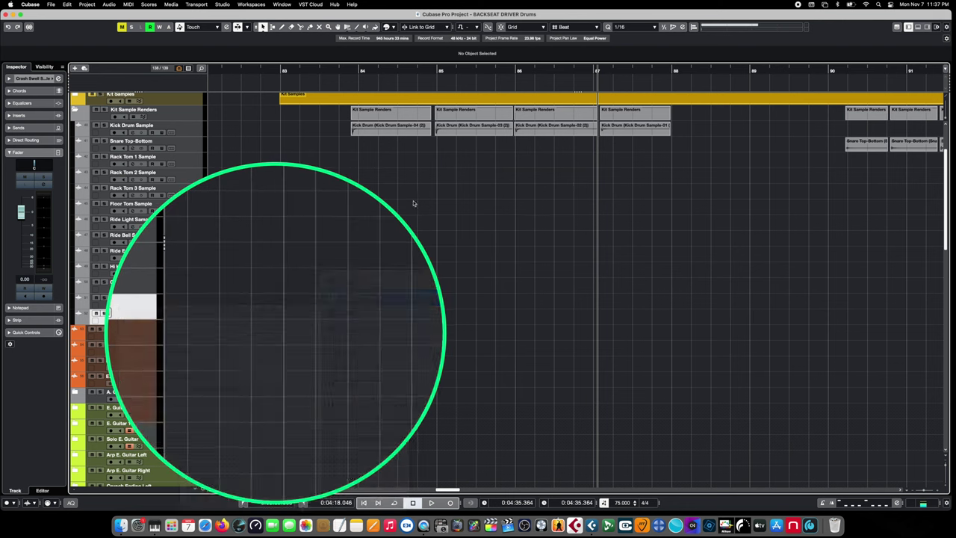
pyautogui.click(533, 163)
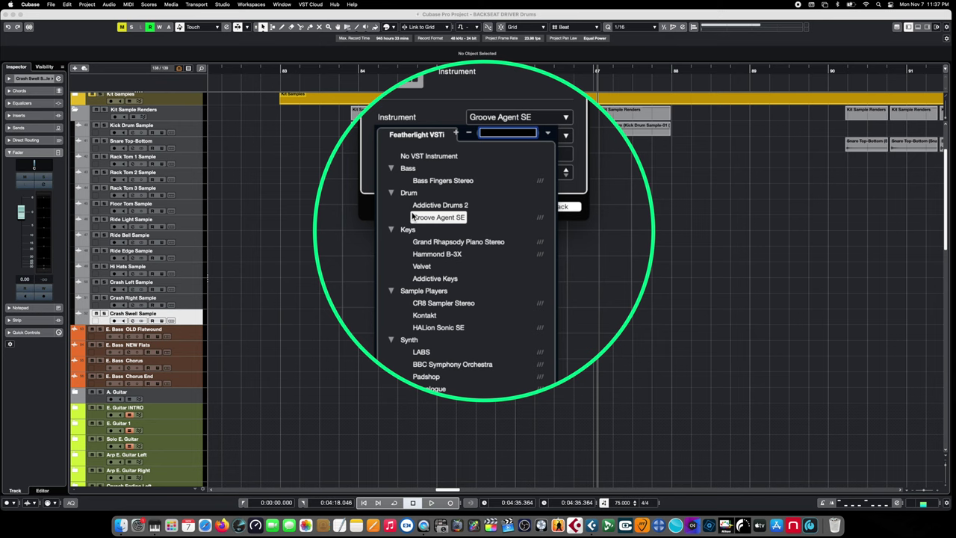
pyautogui.click(424, 218)
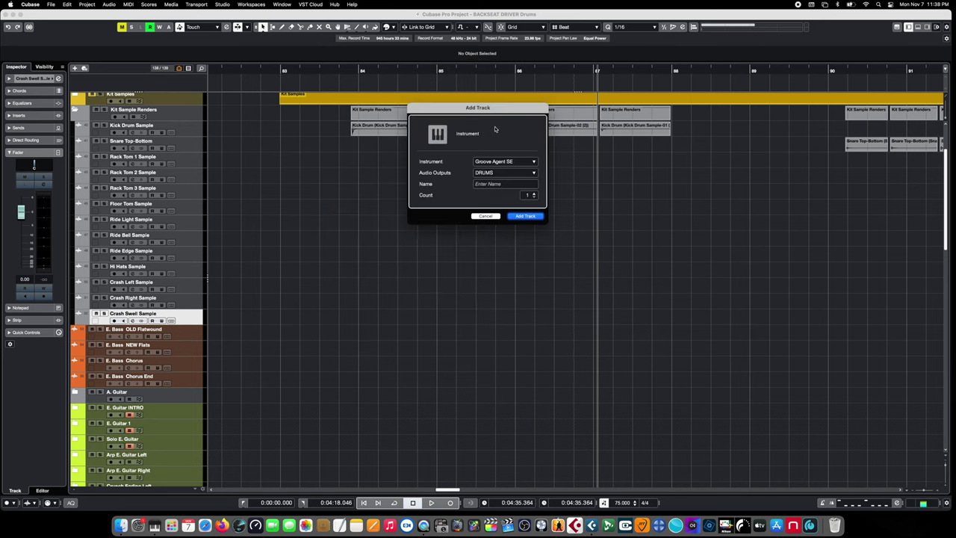
pyautogui.click(503, 184)
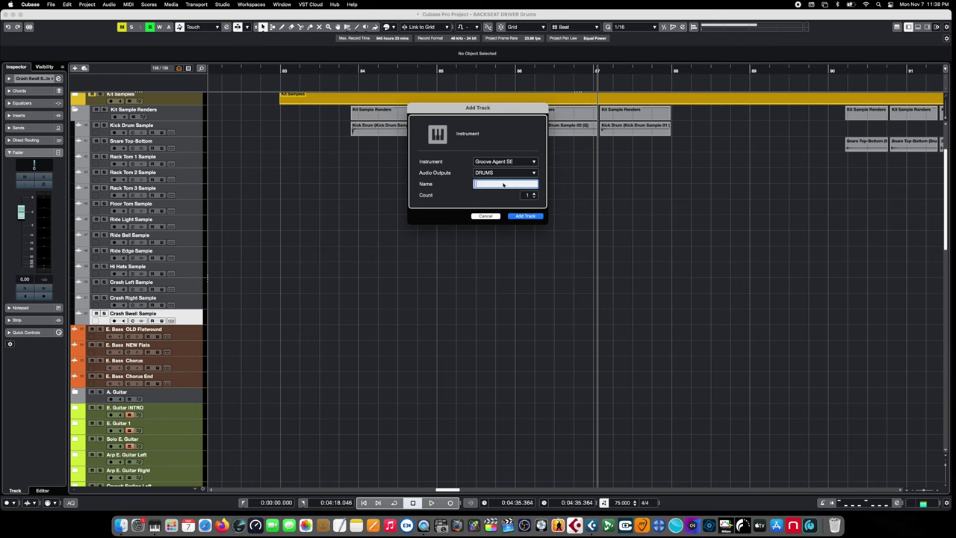
pyautogui.write('Drumkit')
pyautogui.press('Return')
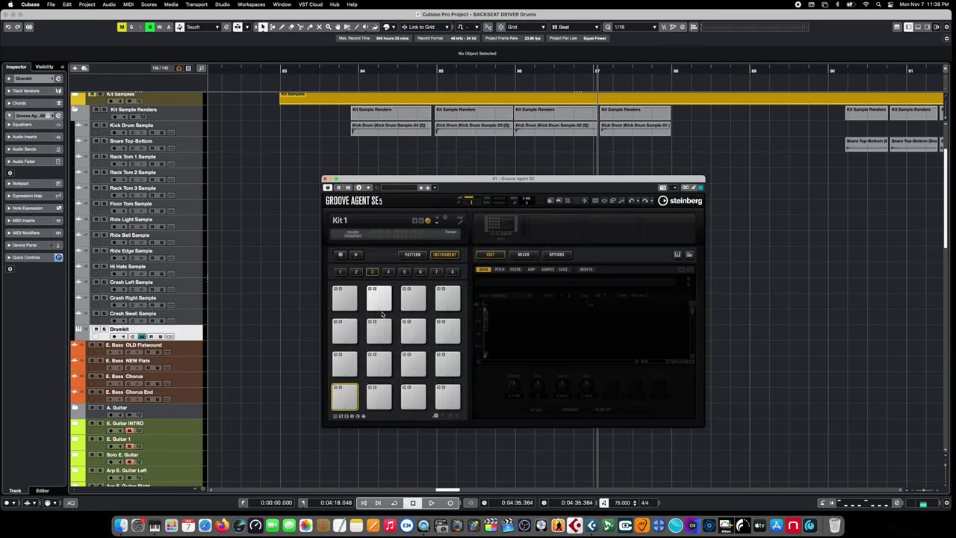
# Look through the loadable presets of Groove Agent SE for the Backseat Driver Drum Set, without loading one.
pyautogui.moveTo(425, 176); pyautogui.dragTo(419, 160)
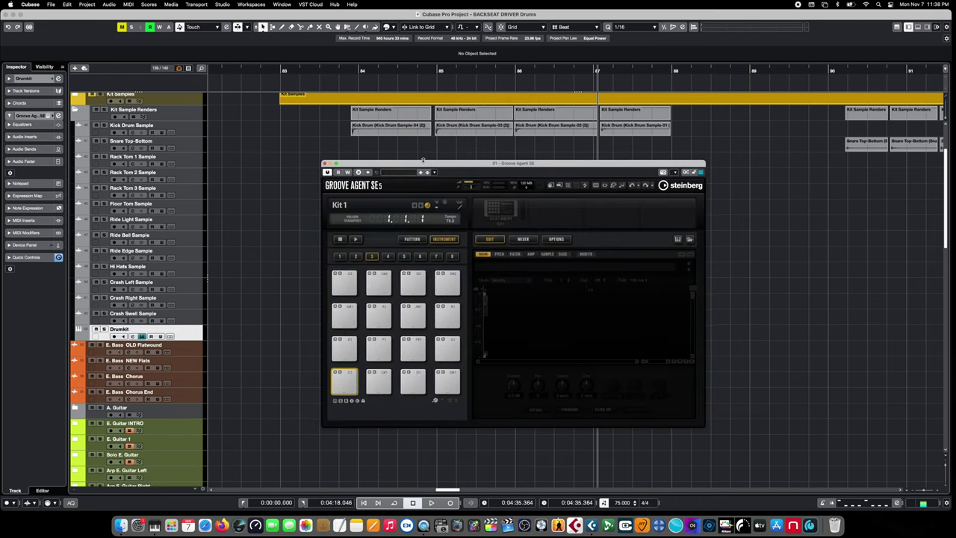
pyautogui.moveTo(420, 160); pyautogui.dragTo(443, 169)
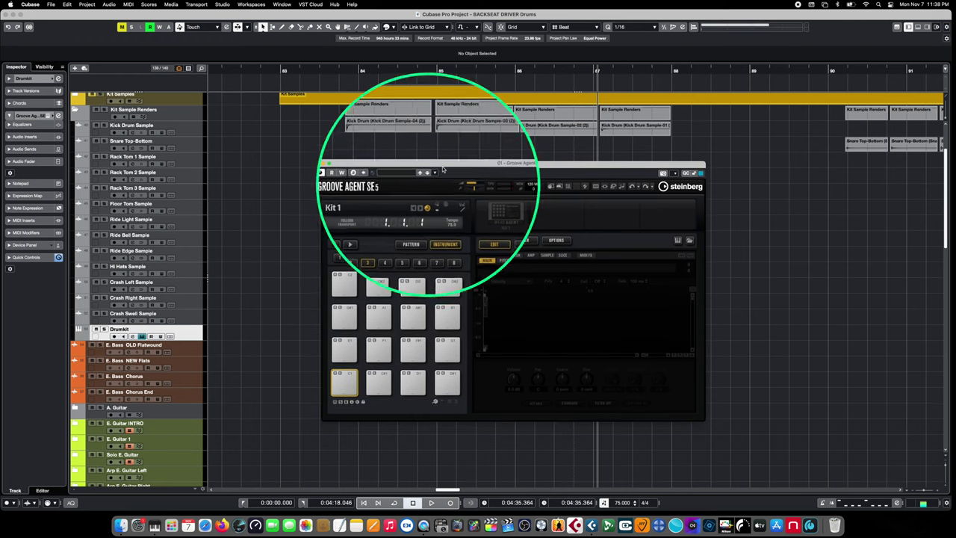
pyautogui.click(434, 173)
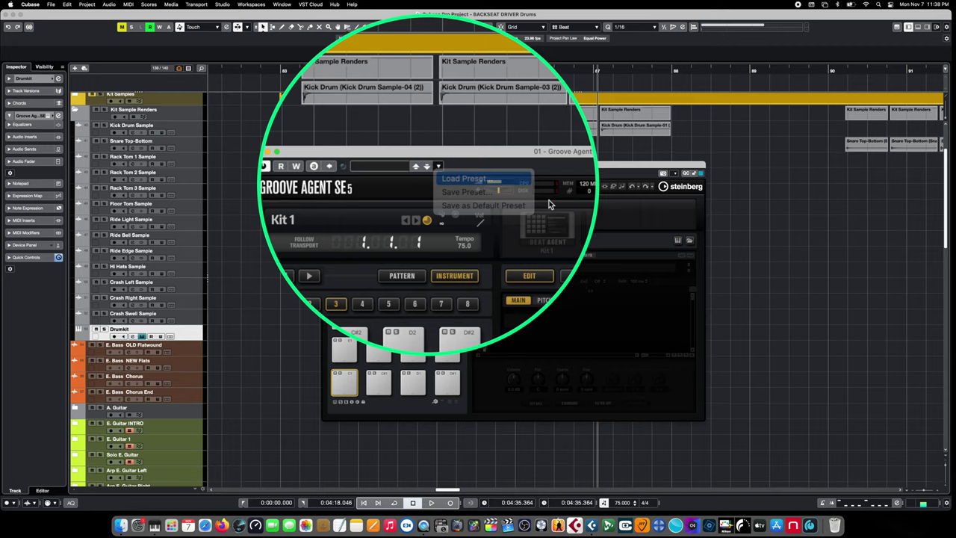
pyautogui.click(459, 183)
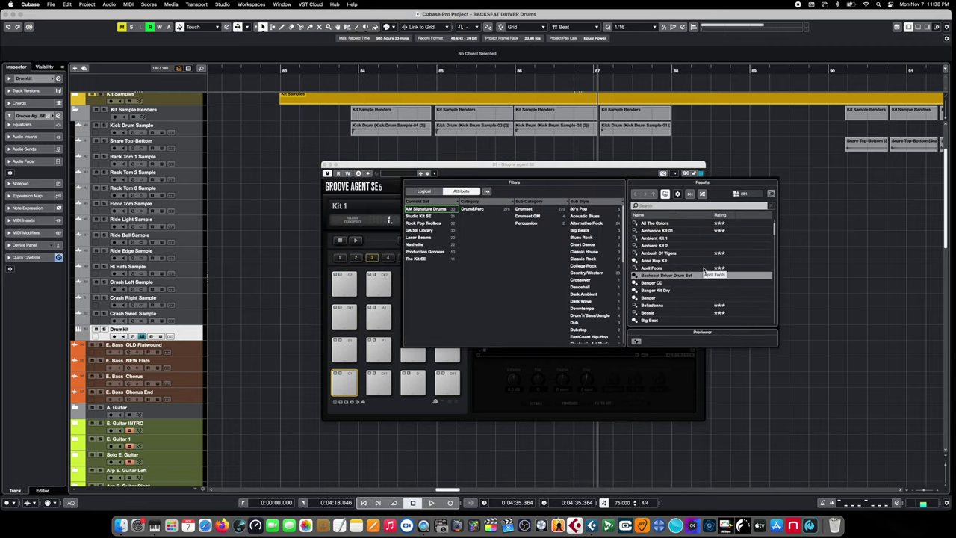
pyautogui.click(569, 168)
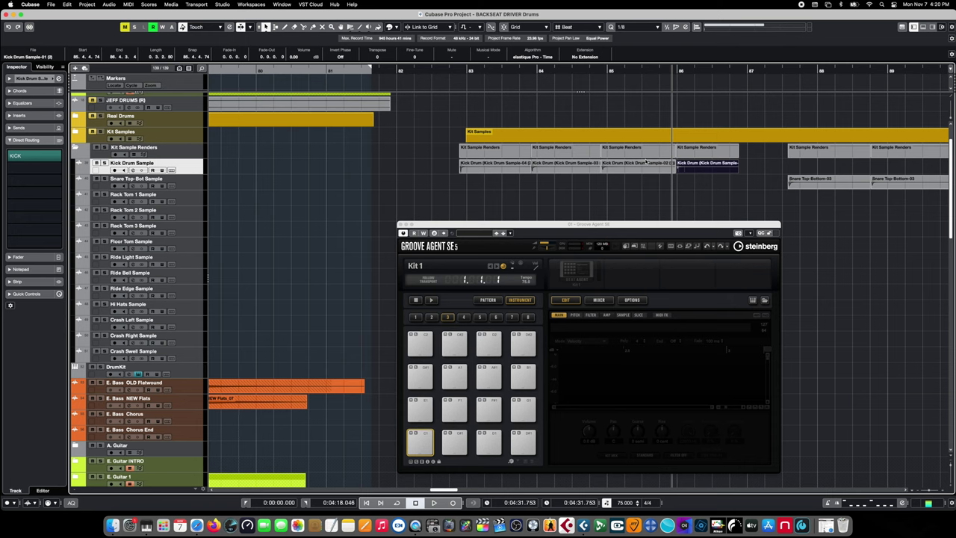
# Bounce each of the four kick drum sample events to its own audio file, replacing the original events.
pyautogui.press('b')
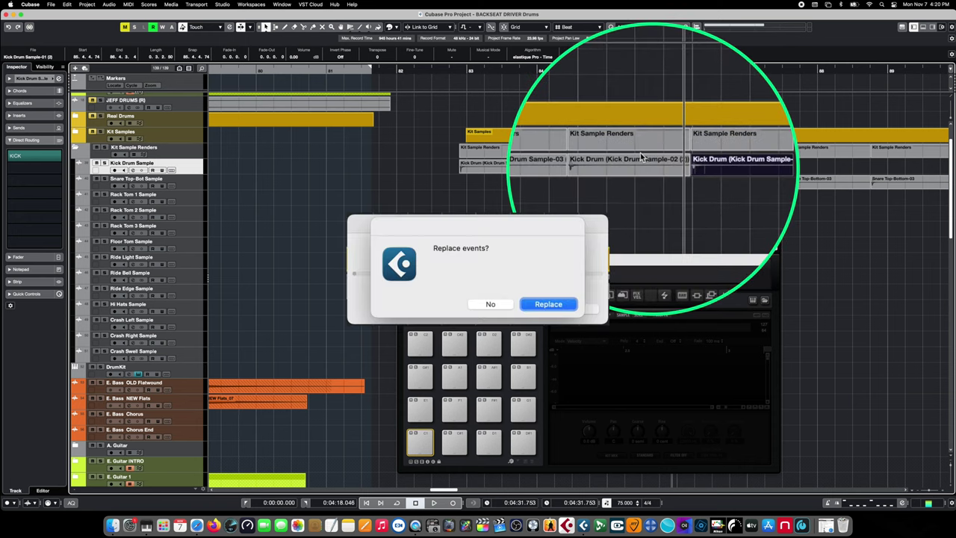
pyautogui.press('Return')
pyautogui.click(638, 167)
pyautogui.press('b')
pyautogui.press('Return')
pyautogui.click(528, 168)
pyautogui.press('b')
pyautogui.press('Return')
pyautogui.click(495, 170)
pyautogui.press('b')
pyautogui.press('Return')
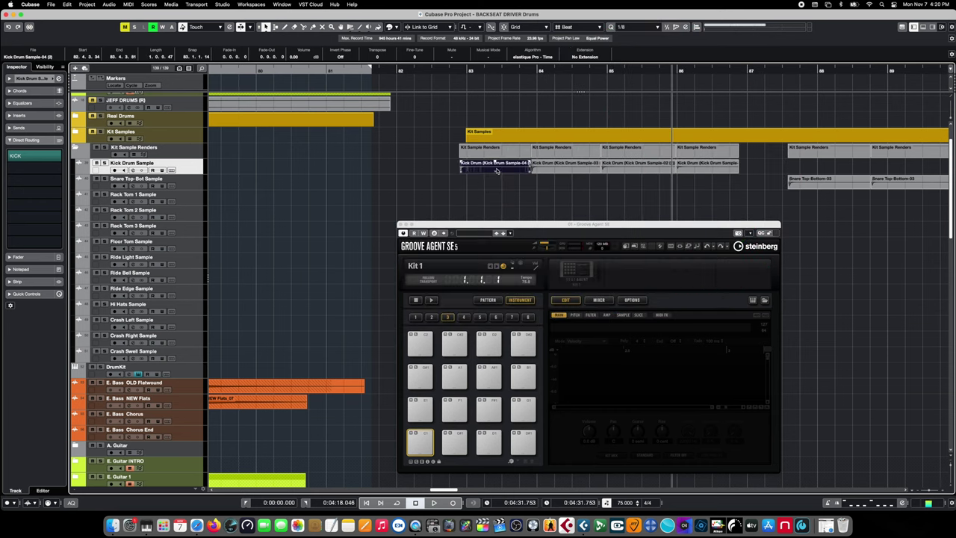
pyautogui.moveTo(473, 171); pyautogui.dragTo(420, 448)
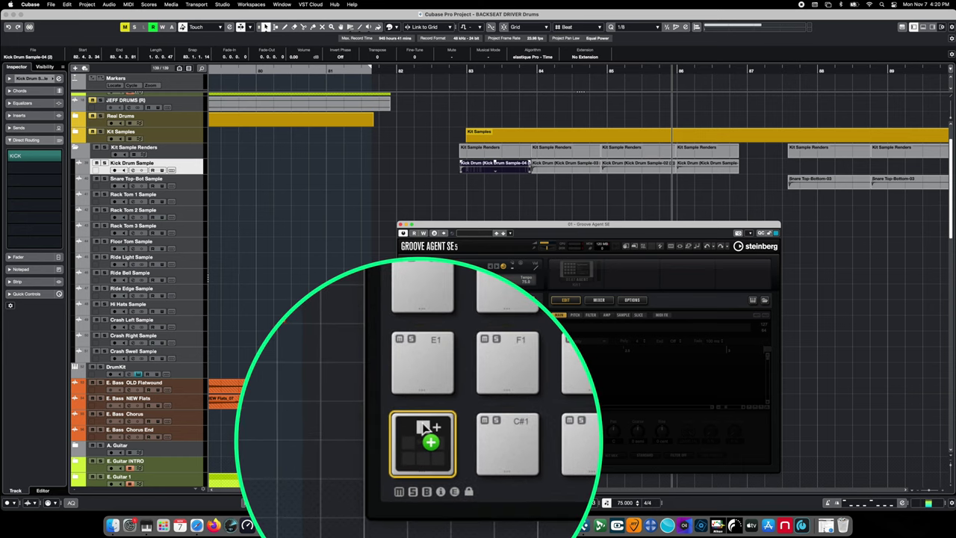
pyautogui.moveTo(418, 421); pyautogui.dragTo(522, 442)
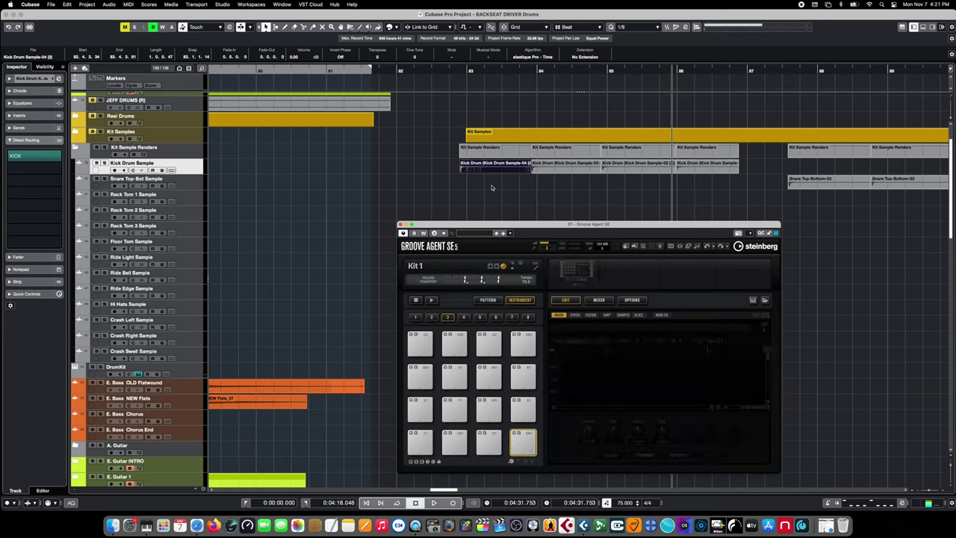
pyautogui.click(492, 184)
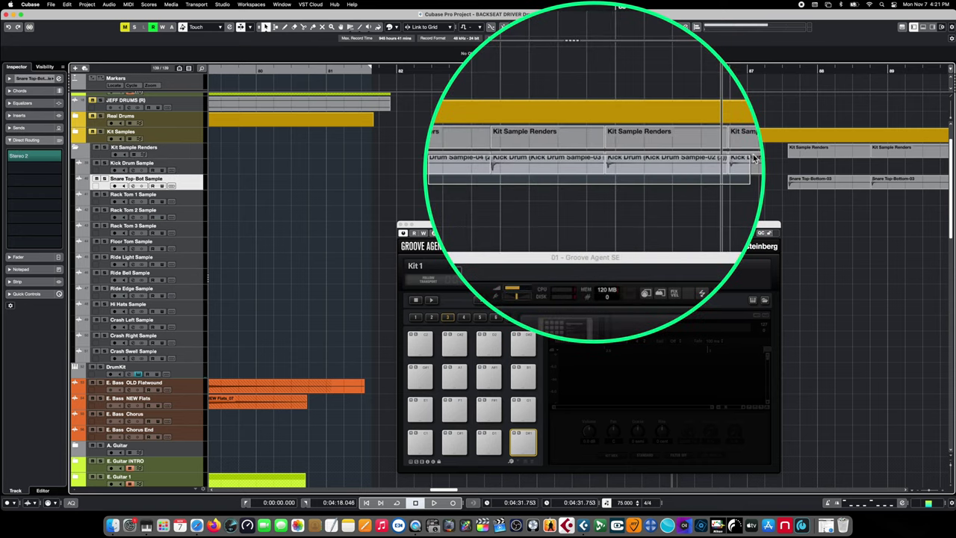
pyautogui.click(457, 166)
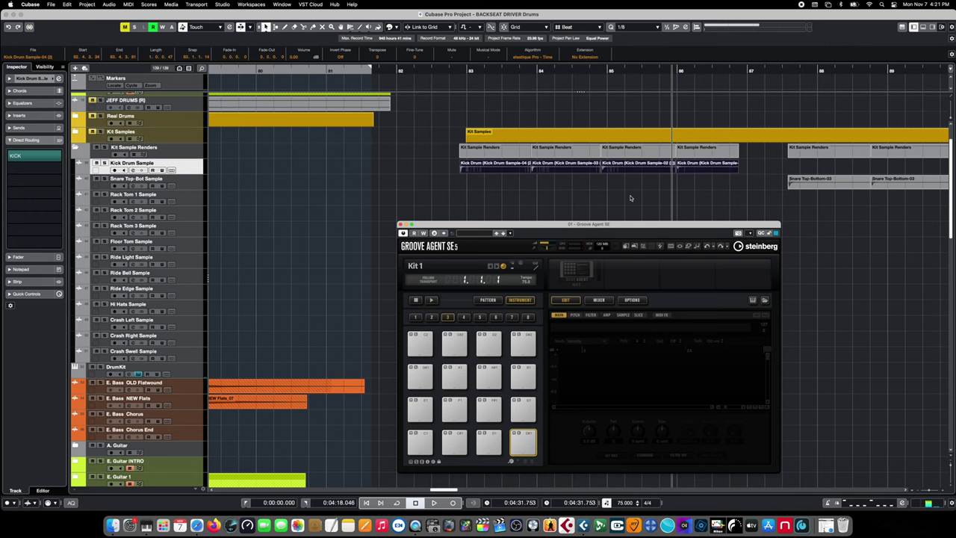
# Play the kick drum sample events between about bars 83 and 85 to hear the order of the hits.
pyautogui.click(605, 198)
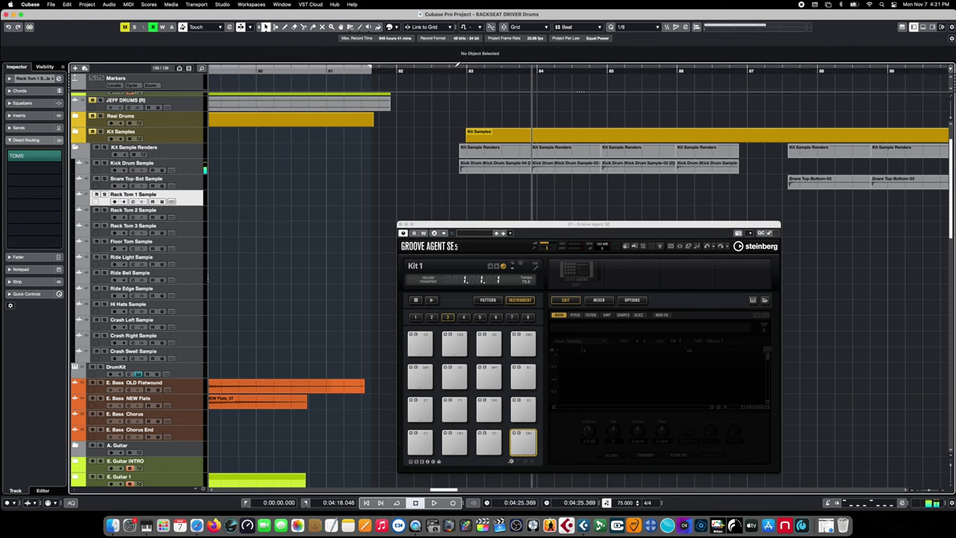
pyautogui.press('space')
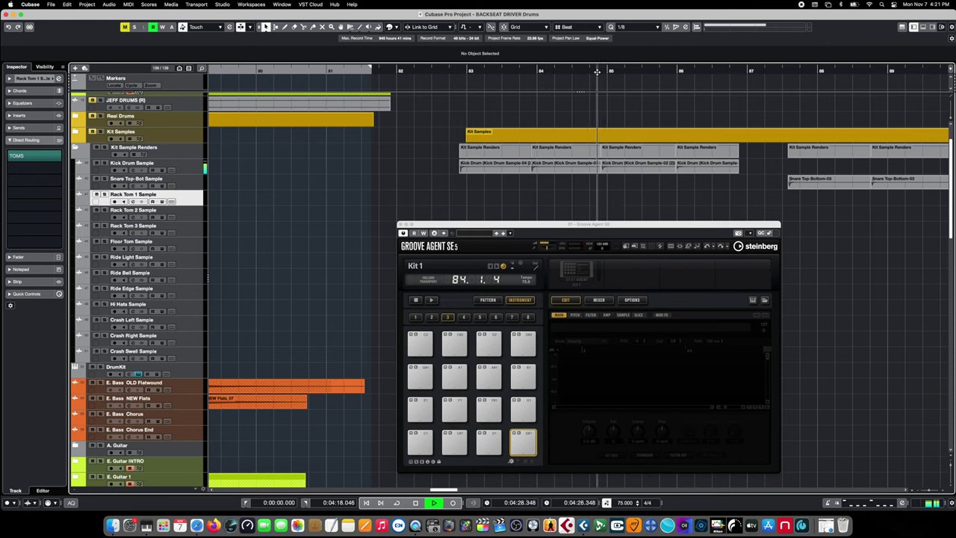
pyautogui.press('space')
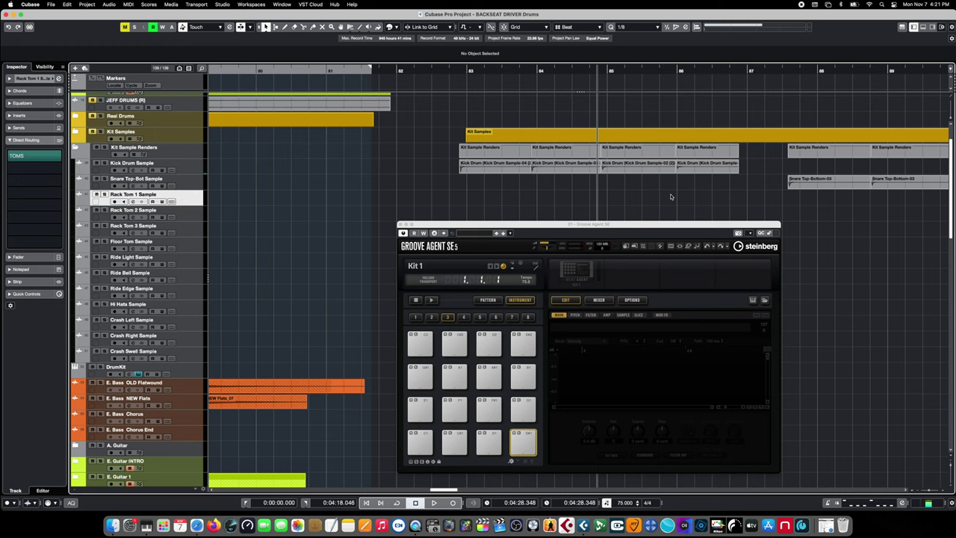
# Move the four kick events onto the Rack Tom 1 Sample track in reverse order, from Kick Drum Sample-01 to Sample-04.
pyautogui.moveTo(702, 169); pyautogui.dragTo(500, 189)
pyautogui.moveTo(482, 191); pyautogui.dragTo(486, 194)
pyautogui.moveTo(631, 172); pyautogui.dragTo(556, 198)
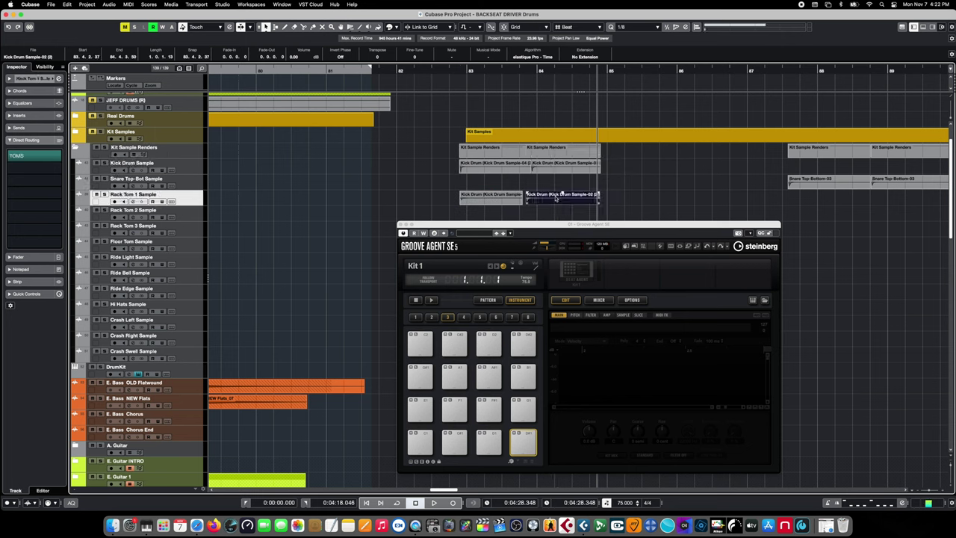
pyautogui.moveTo(561, 164); pyautogui.dragTo(634, 194)
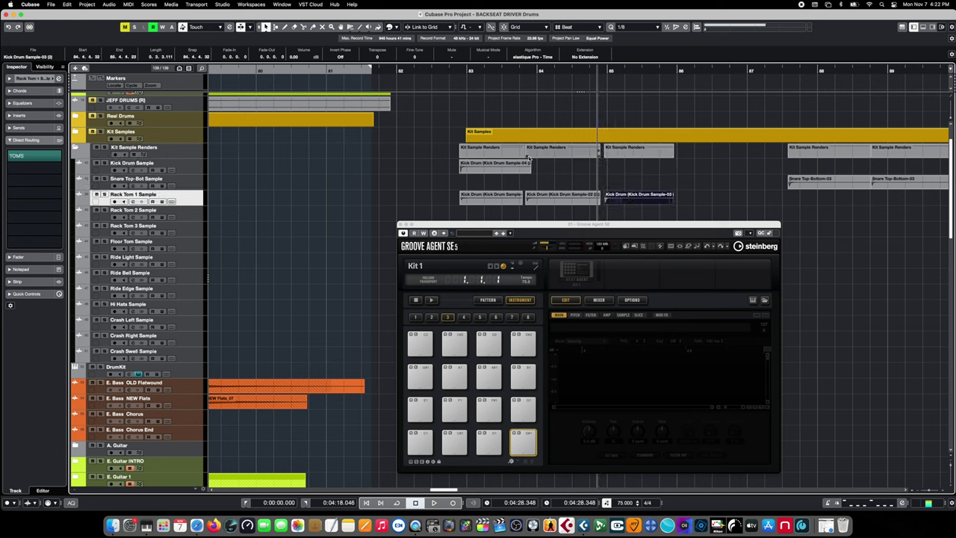
pyautogui.moveTo(486, 166); pyautogui.dragTo(702, 197)
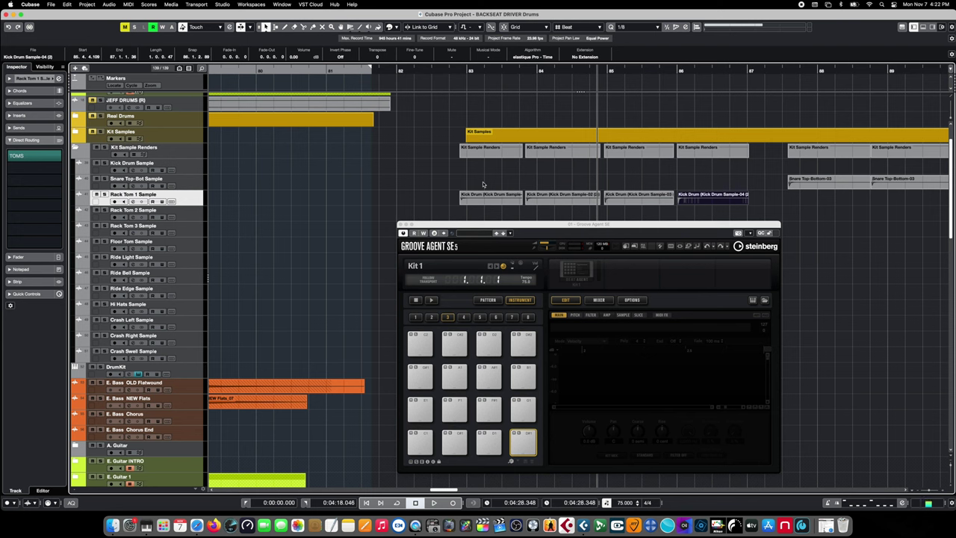
# Load all four reordered kick events together onto Groove Agent's C1 pad as velocity layers and audition the pad.
pyautogui.moveTo(482, 184); pyautogui.dragTo(735, 212)
pyautogui.moveTo(511, 202); pyautogui.dragTo(439, 289)
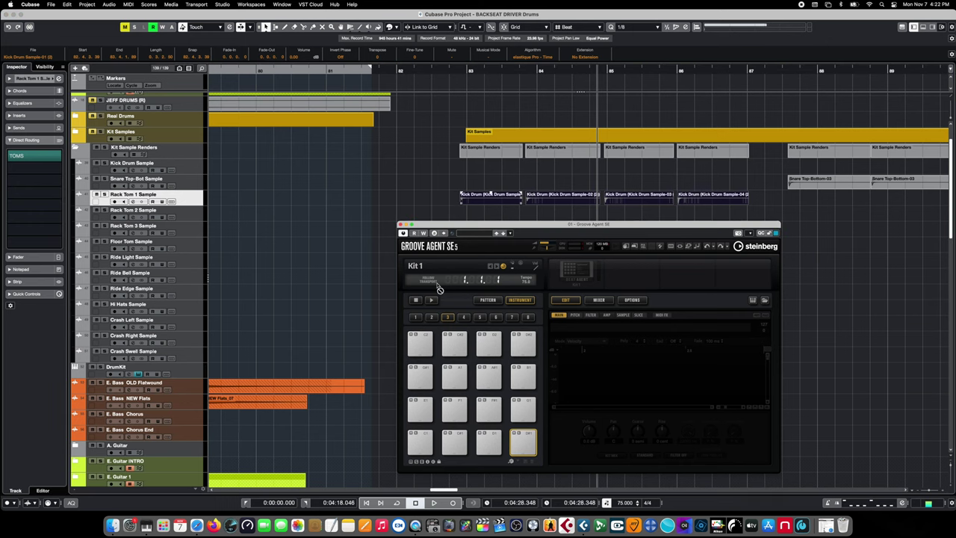
pyautogui.moveTo(428, 432); pyautogui.dragTo(423, 435)
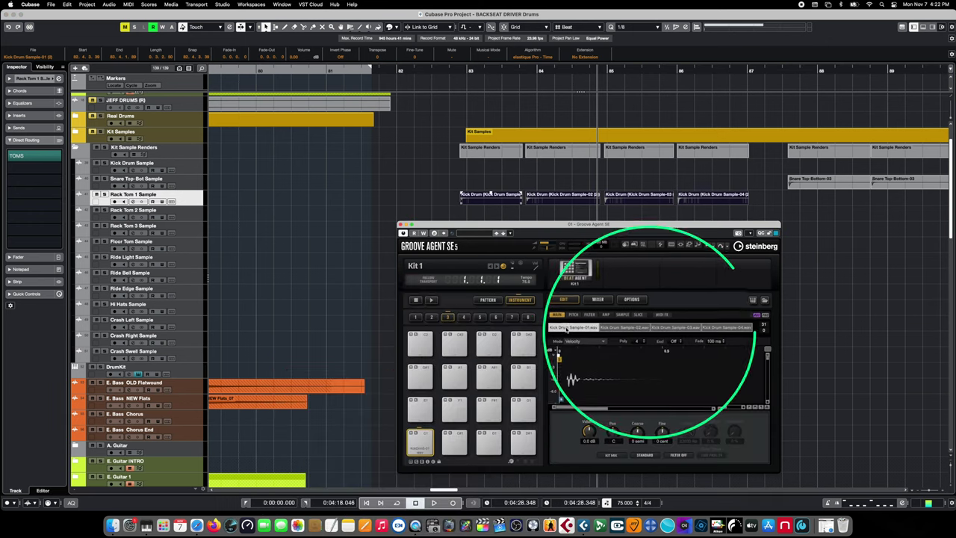
pyautogui.click(420, 448)
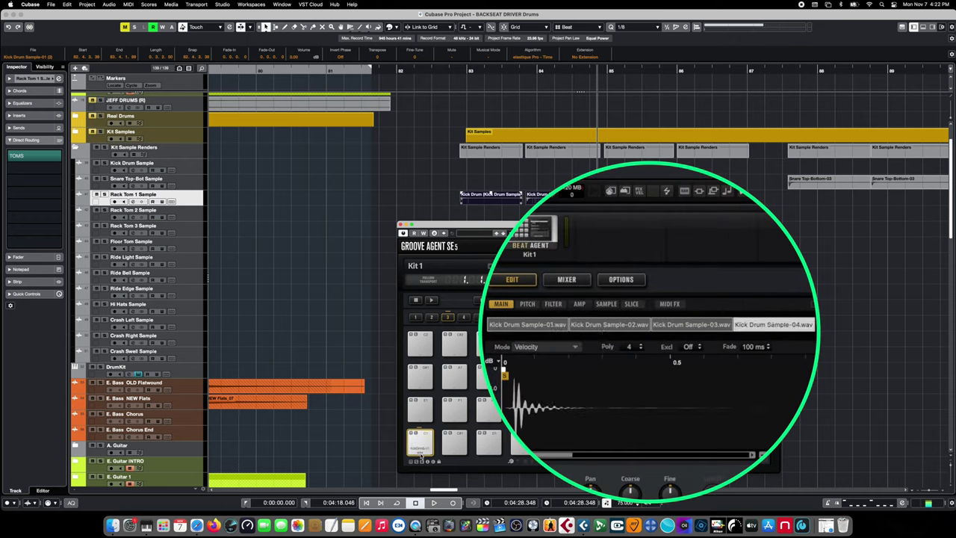
pyautogui.click(421, 455)
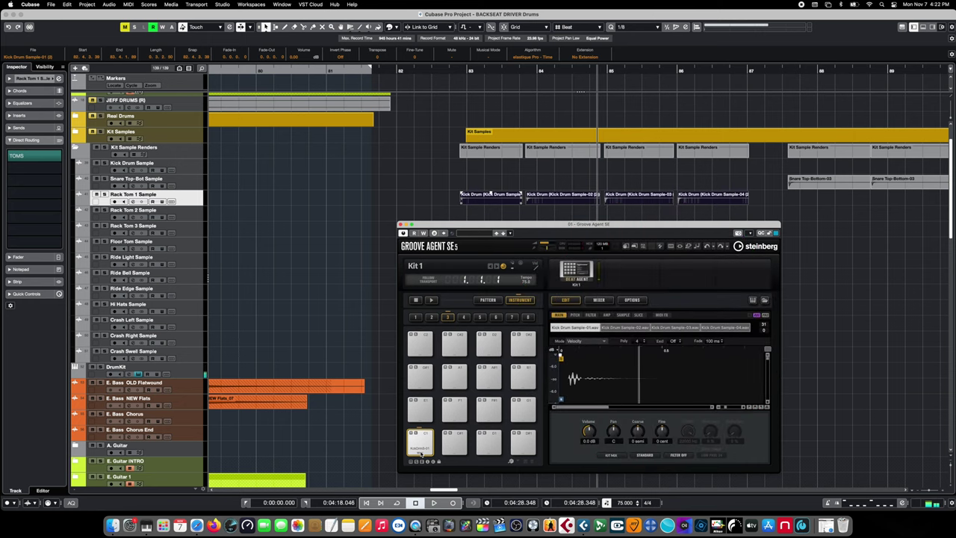
# Audition Groove Agent's C1 pad repeatedly from softest to hardest velocity to check that all four kick layers trigger.
pyautogui.click(421, 453)
pyautogui.click(421, 450)
pyautogui.click(421, 448)
pyautogui.click(422, 446)
pyautogui.click(423, 444)
pyautogui.click(421, 443)
pyautogui.click(422, 441)
pyautogui.click(422, 437)
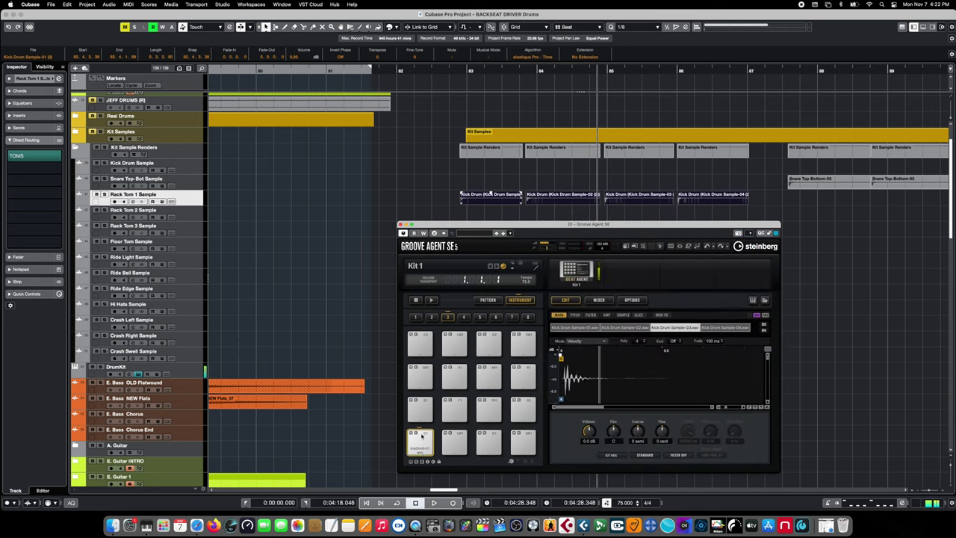
pyautogui.click(422, 435)
pyautogui.click(421, 434)
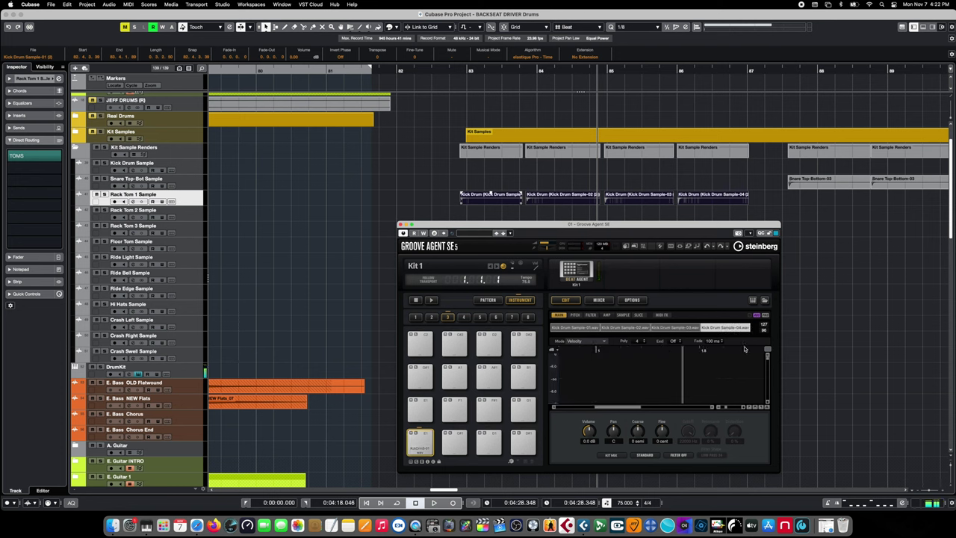
pyautogui.scroll(2, 624, 346)
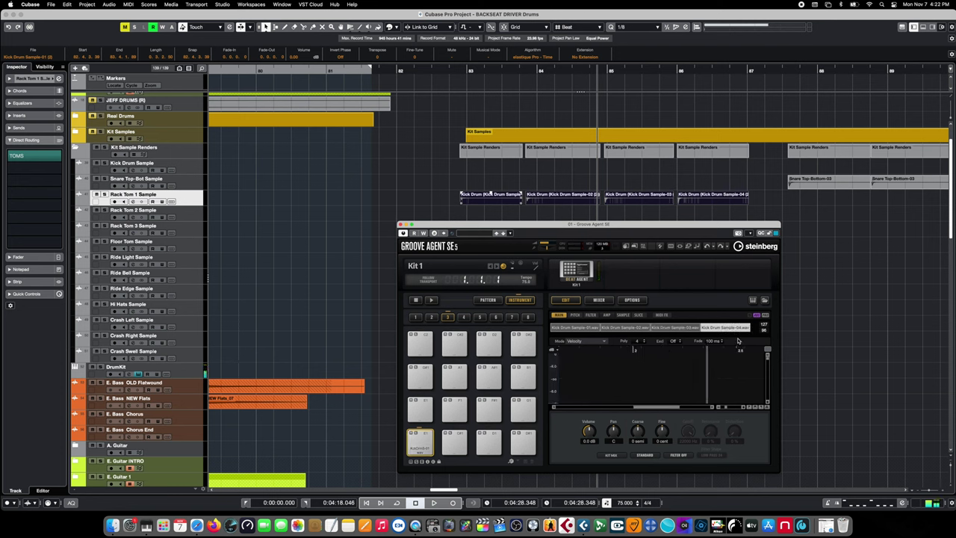
pyautogui.click(422, 433)
pyautogui.click(422, 433)
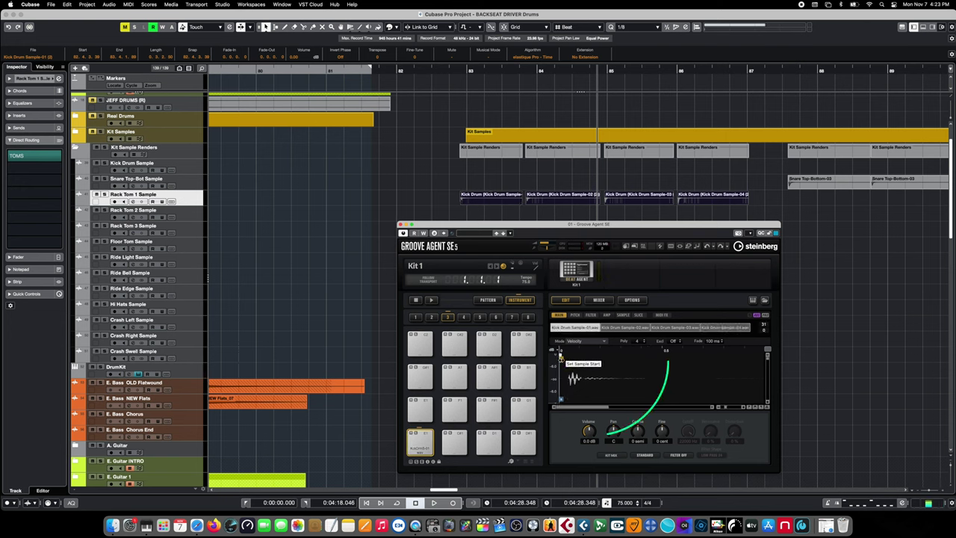
# Move the sample start of the kick layers, Kick Drum Sample-01 to Kick Drum Sample-04, right to the attack of each hit.
pyautogui.moveTo(534, 358); pyautogui.dragTo(539, 358)
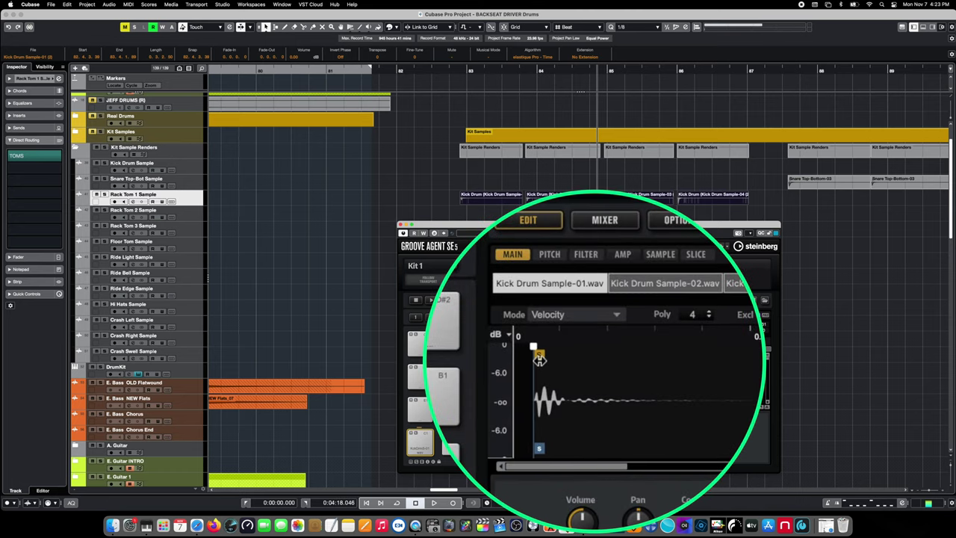
pyautogui.click(658, 285)
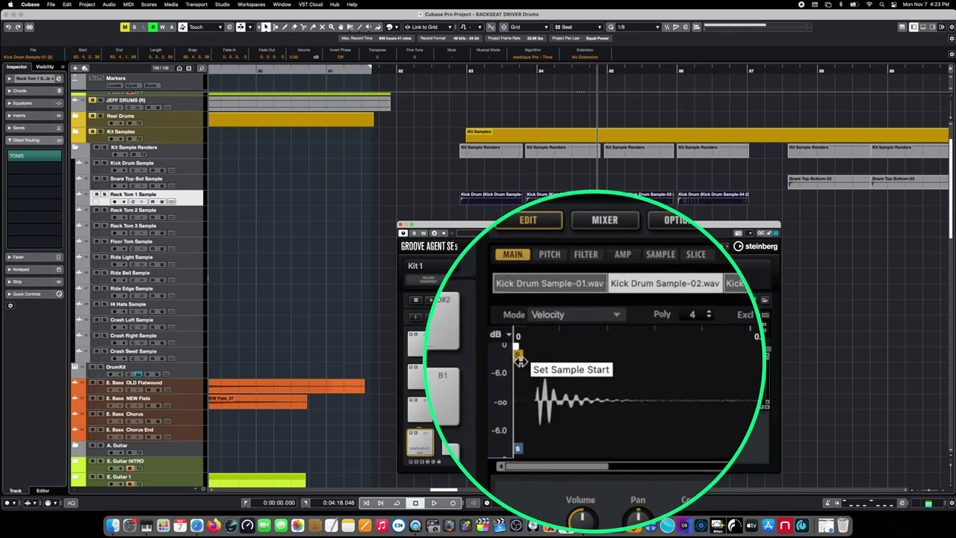
pyautogui.moveTo(519, 359); pyautogui.dragTo(541, 362)
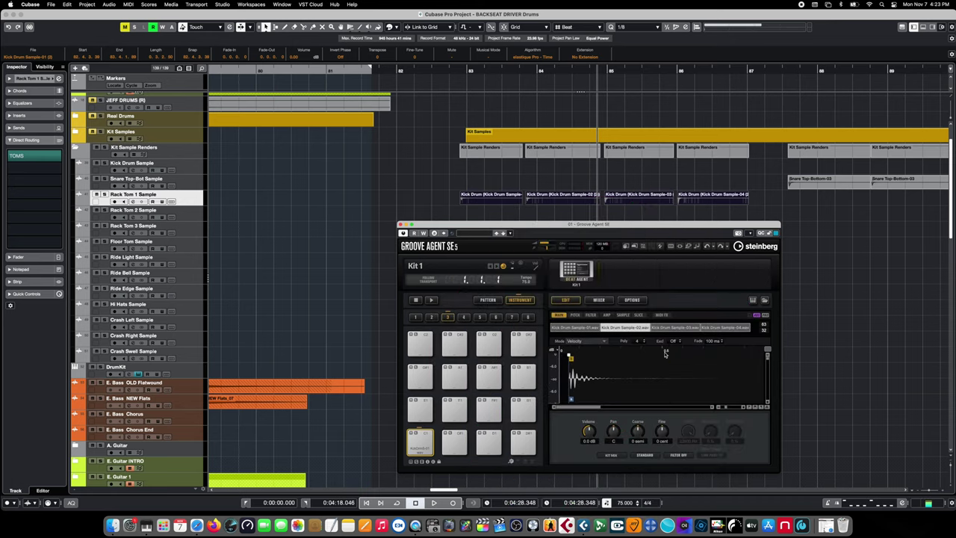
pyautogui.click(667, 327)
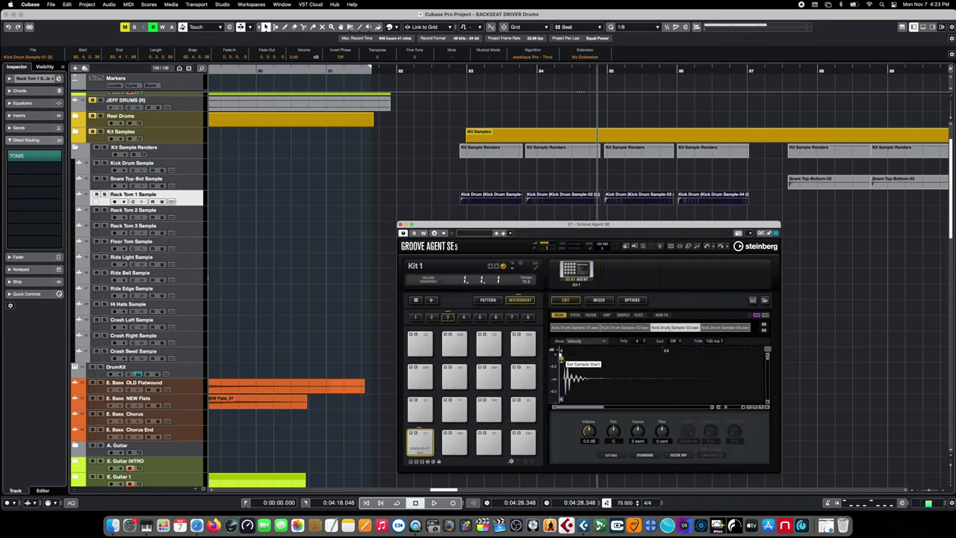
pyautogui.moveTo(560, 357); pyautogui.dragTo(567, 358)
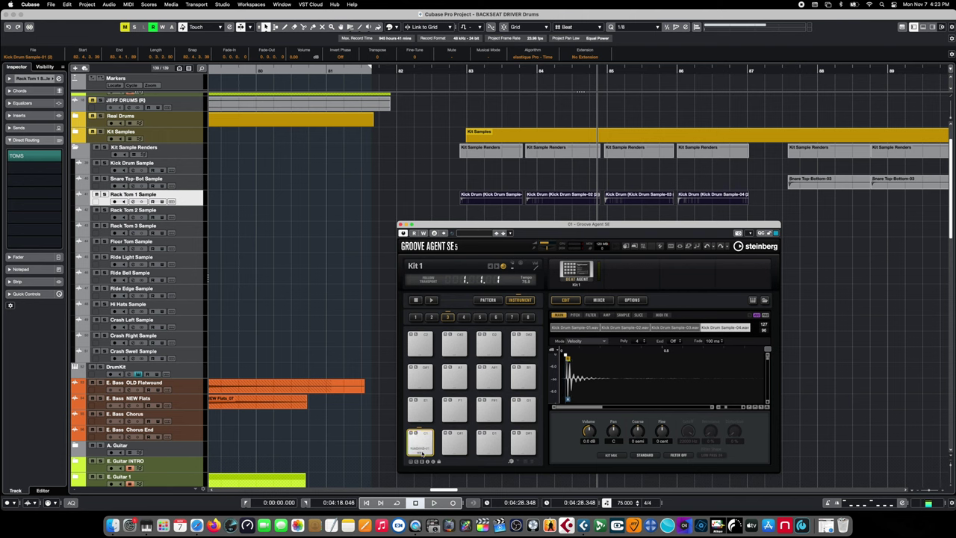
# Audition the C1 pad up and down its velocity range to hear the trimmed kick layers.
pyautogui.click(421, 449)
pyautogui.click(420, 446)
pyautogui.click(421, 442)
pyautogui.click(422, 438)
pyautogui.click(421, 442)
pyautogui.click(420, 448)
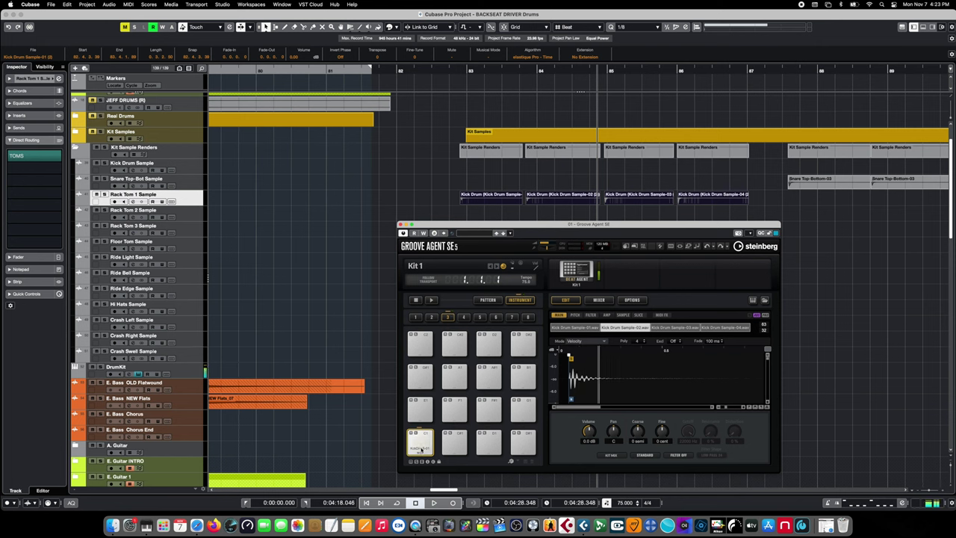
pyautogui.hscroll(10, 638, 377)
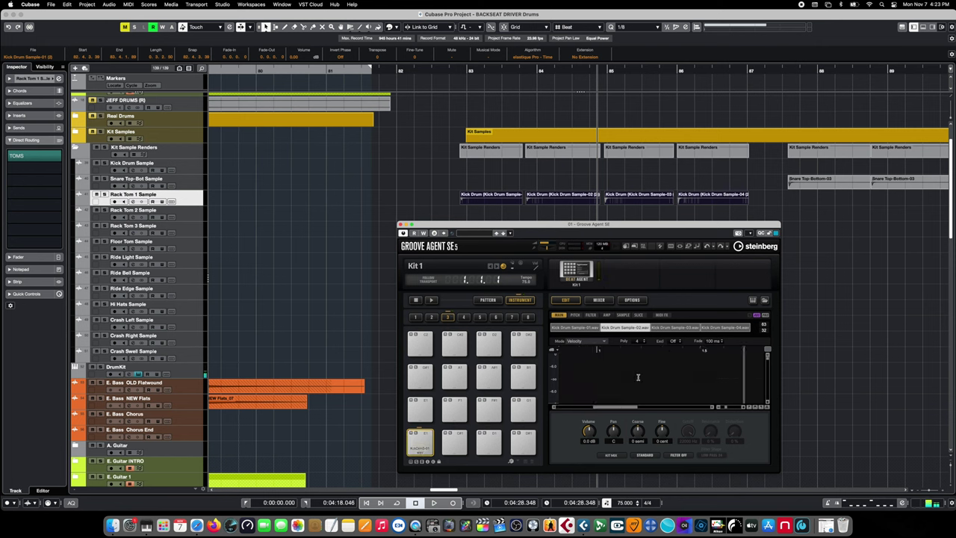
# Play the Snare Top-Bottom events from just after bar 87 and go through them from last to first to check their order.
pyautogui.hscroll(5, 638, 376)
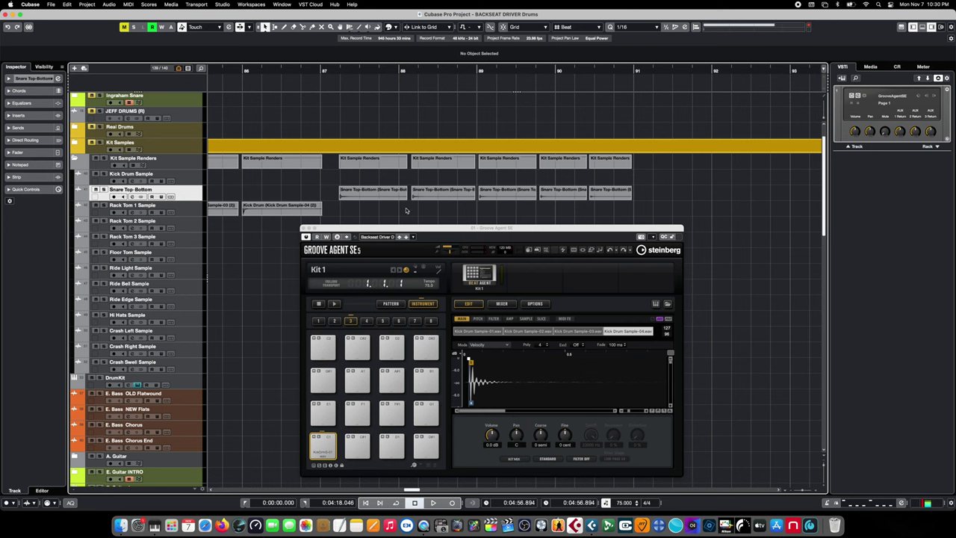
pyautogui.click(338, 70)
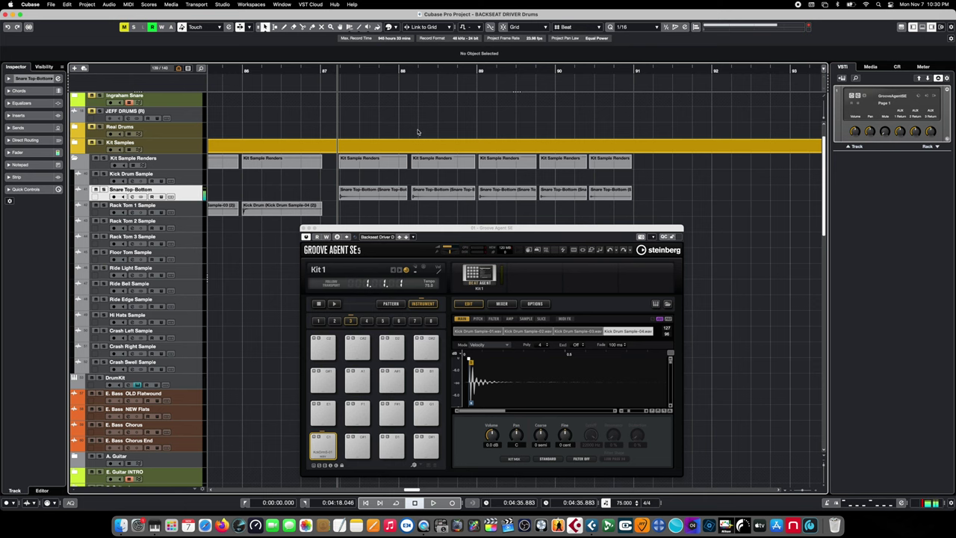
pyautogui.click(607, 195)
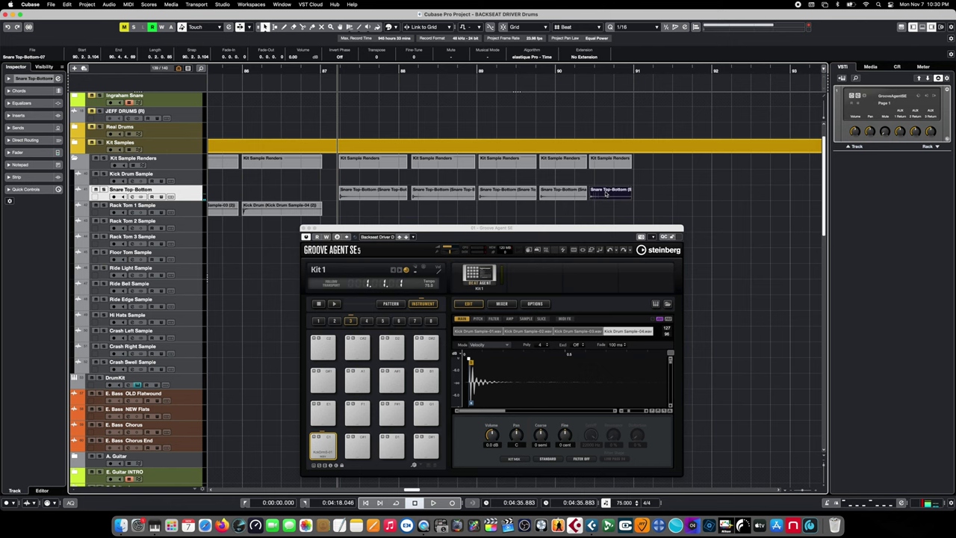
pyautogui.click(562, 196)
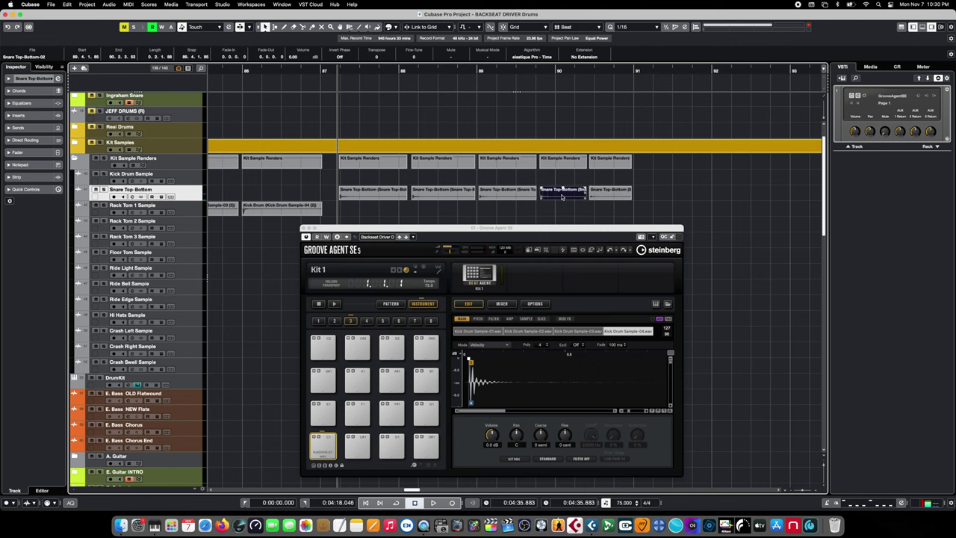
pyautogui.click(514, 192)
pyautogui.press('Left')
pyautogui.press('Left')
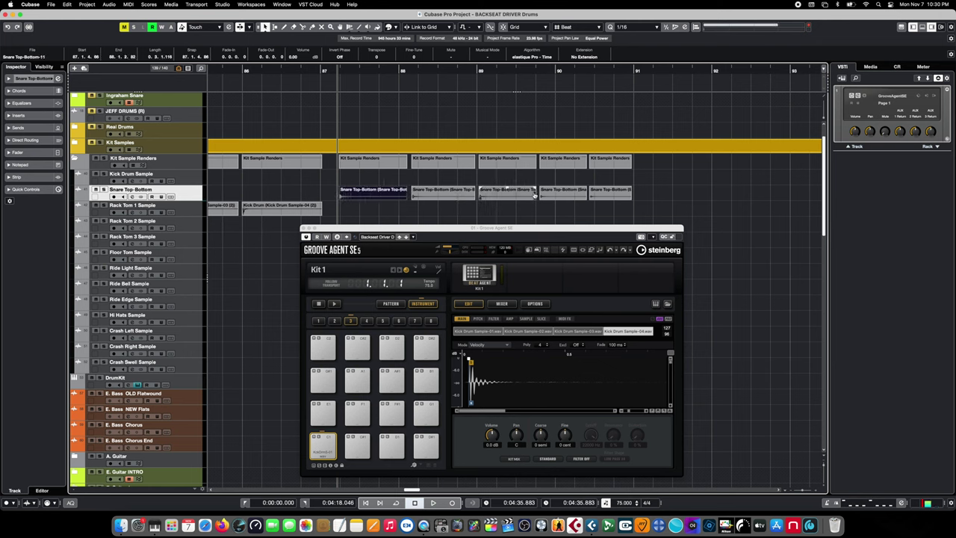
# Rearrange the five Snare Top-Bottom events in reverse order from about bar 90 and load them together onto the C#1 pad.
pyautogui.moveTo(411, 490); pyautogui.dragTo(413, 491)
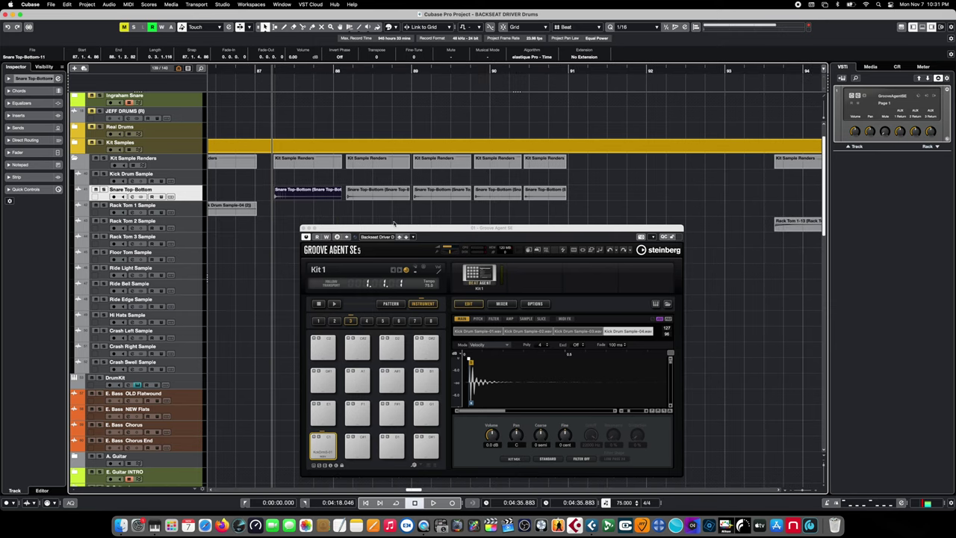
pyautogui.moveTo(306, 195); pyautogui.dragTo(762, 194)
pyautogui.moveTo(368, 194); pyautogui.dragTo(686, 193)
pyautogui.moveTo(441, 187); pyautogui.dragTo(359, 439)
pyautogui.keyDown('shift'); pyautogui.doubleClick(533, 193); pyautogui.keyUp('shift')
# Go through the snare layers on the C#1 pad and move the sample start to the attack, beginning with Snare Top-Bottom-07.
pyautogui.click(511, 332)
pyautogui.click(554, 332)
pyautogui.click(654, 308)
pyautogui.click(719, 308)
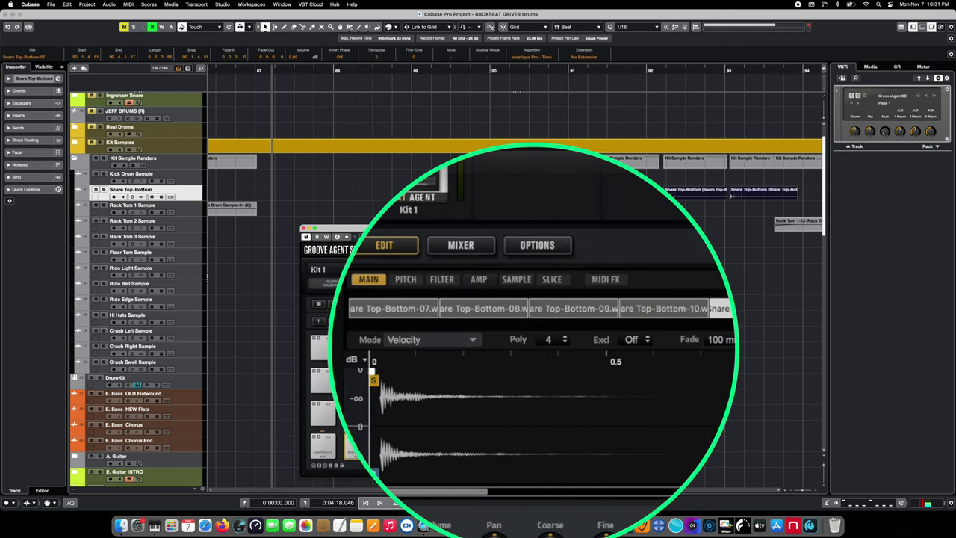
pyautogui.click(472, 332)
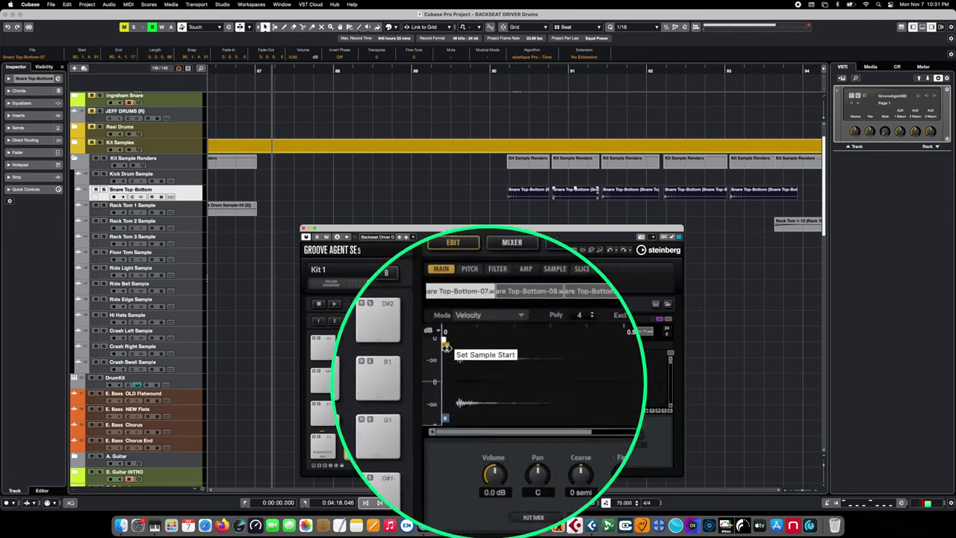
pyautogui.moveTo(448, 340); pyautogui.dragTo(454, 342)
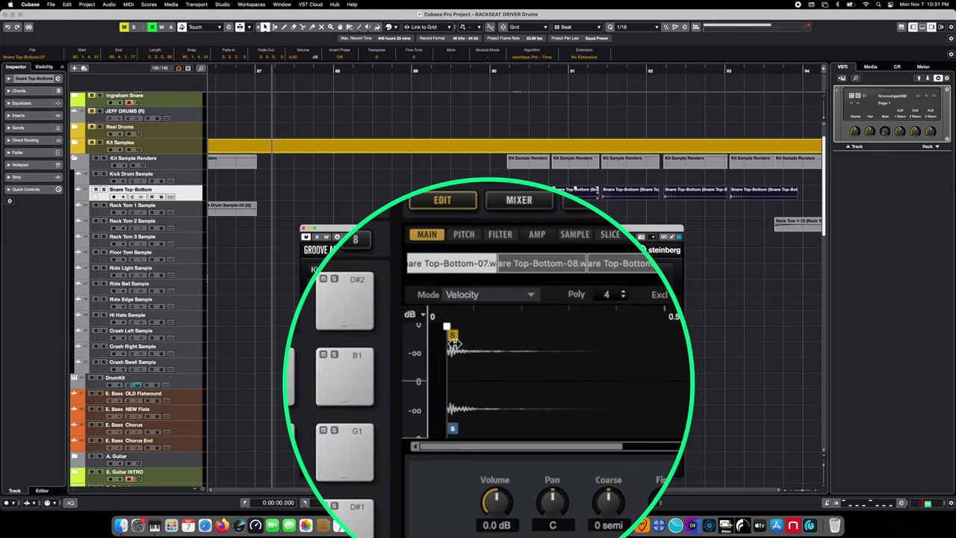
pyautogui.click(553, 263)
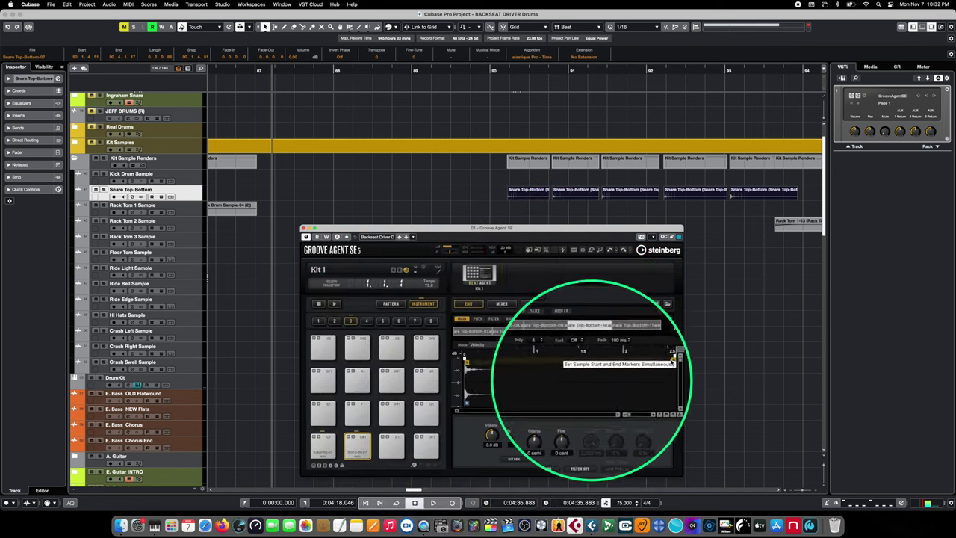
# Shorten the Snare Top-Bottom-10 and Snare Top-Bottom-07 layers by pulling in their sample ends and give each a long fade-out.
pyautogui.moveTo(759, 338)
pyautogui.mouseDown()
pyautogui.moveTo(603, 337)
pyautogui.moveTo(738, 336)
pyautogui.moveTo(567, 352)
pyautogui.moveTo(633, 342)
pyautogui.moveTo(617, 369)
pyautogui.moveTo(521, 362)
pyautogui.mouseUp()
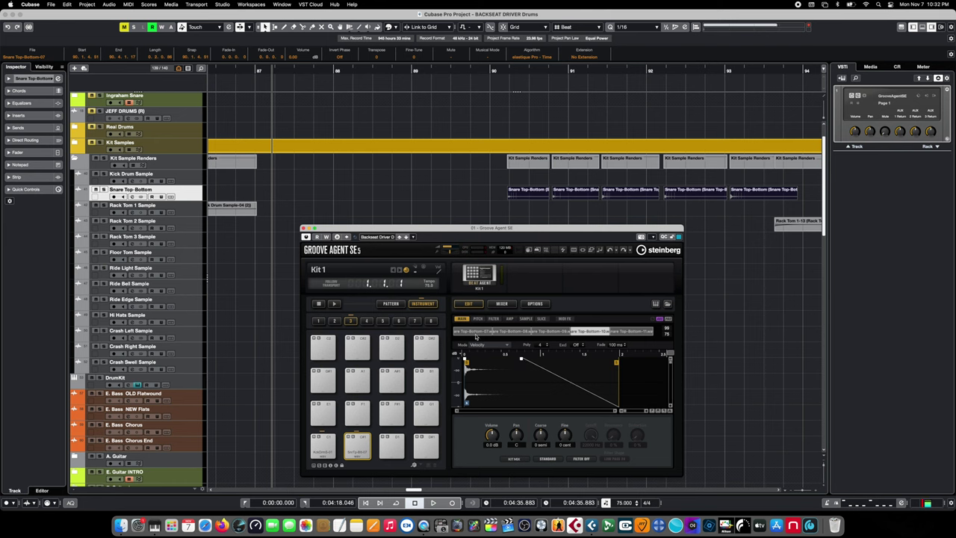
pyautogui.click(475, 332)
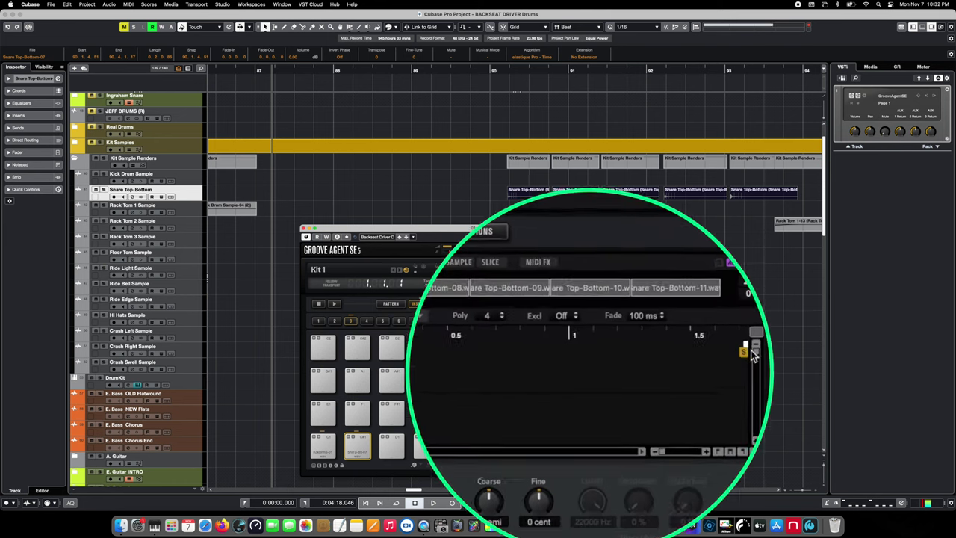
pyautogui.moveTo(763, 348)
pyautogui.mouseDown()
pyautogui.moveTo(487, 339)
pyautogui.moveTo(493, 359)
pyautogui.moveTo(508, 361)
pyautogui.moveTo(466, 360)
pyautogui.mouseUp()
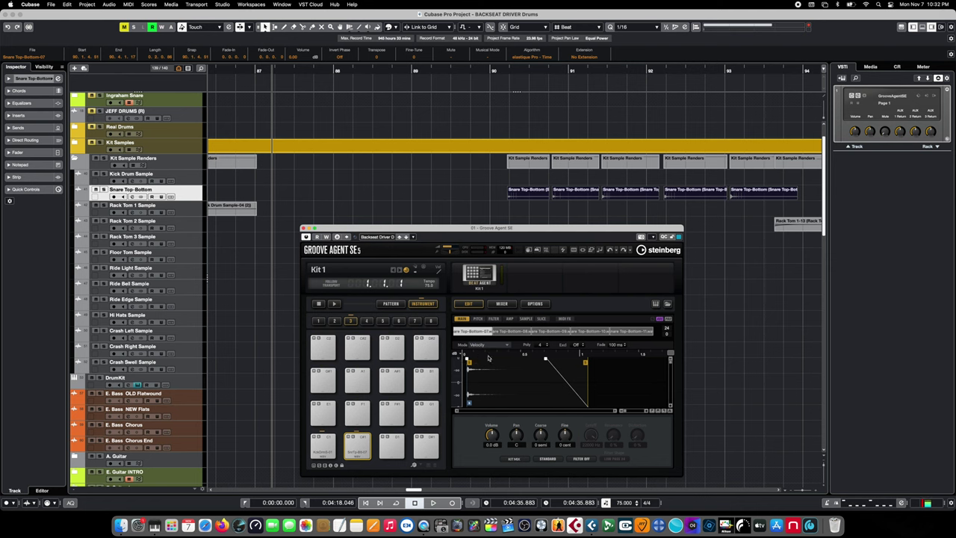
pyautogui.click(545, 360)
pyautogui.moveTo(546, 360); pyautogui.dragTo(568, 360)
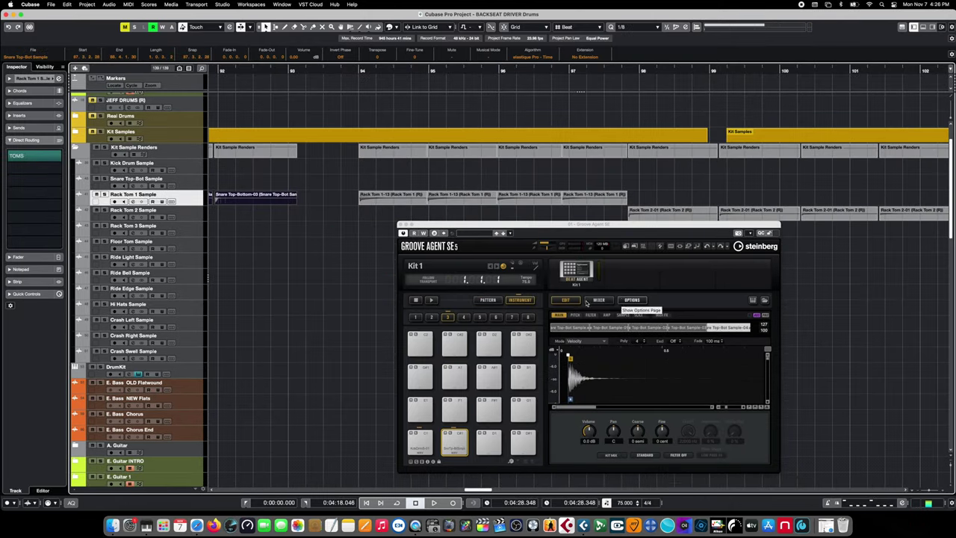
# Select the empty pads E1, F1, F#1 and G1 in turn to review where the toms go.
pyautogui.click(420, 409)
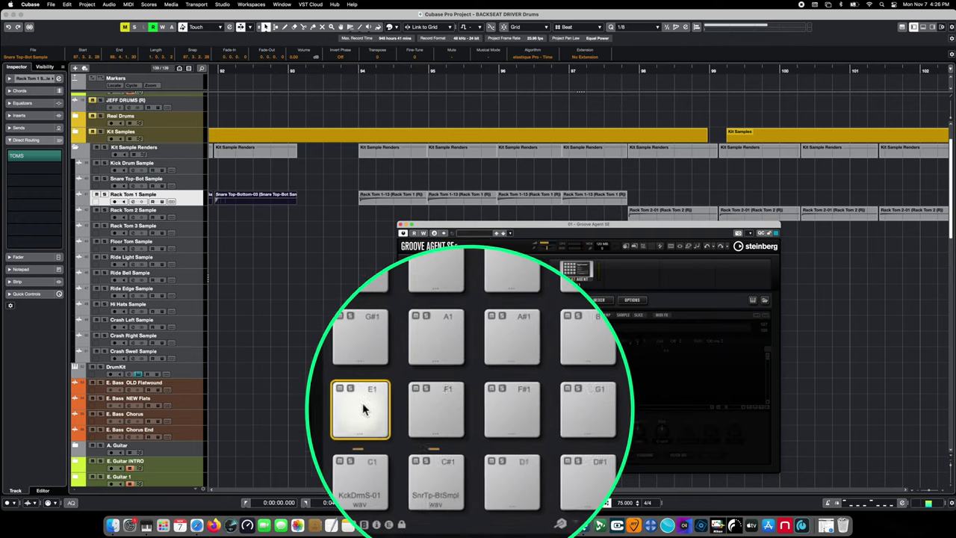
pyautogui.click(448, 409)
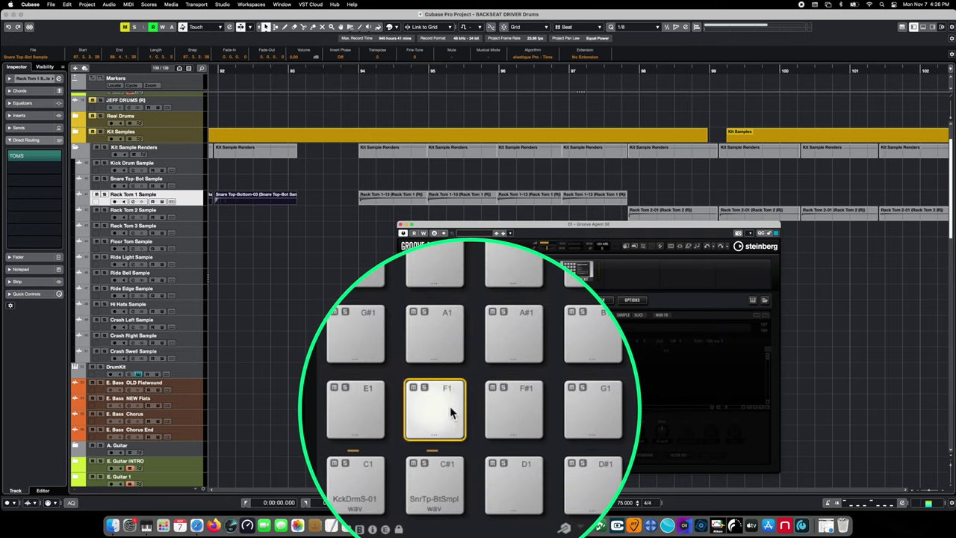
pyautogui.click(537, 411)
pyautogui.click(614, 408)
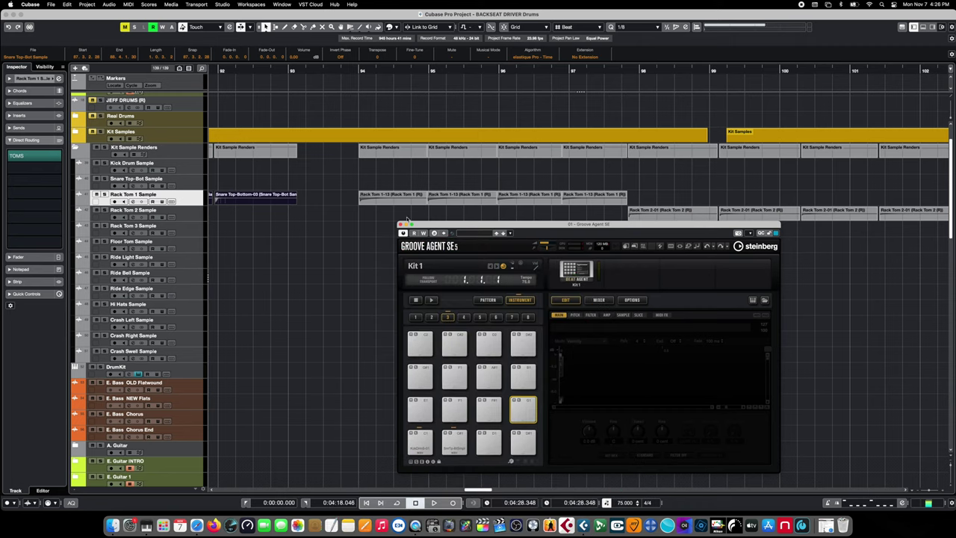
# Bounce each of the four Rack Tom 1 events to its own audio file, replacing the original events.
pyautogui.click(404, 178)
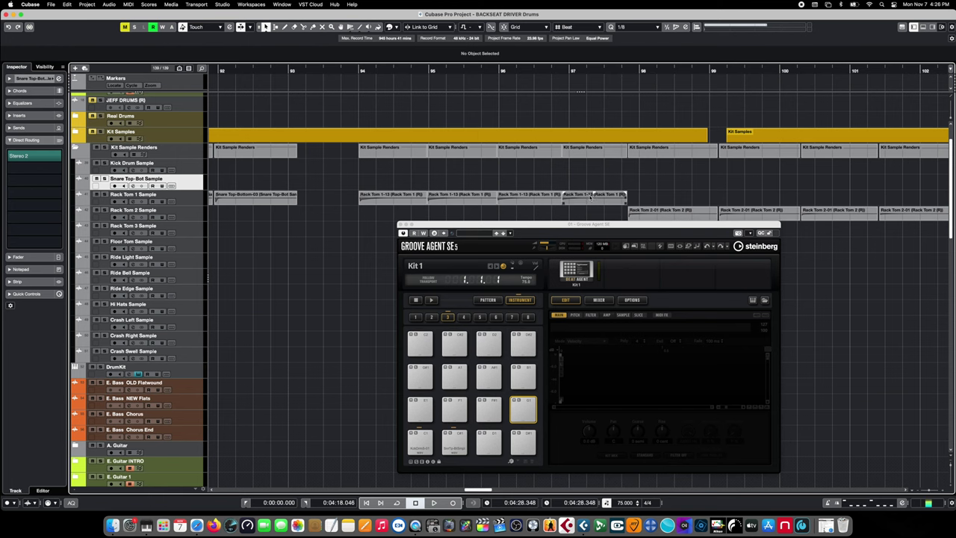
pyautogui.click(586, 202)
pyautogui.press('b')
pyautogui.press('Return')
pyautogui.click(543, 203)
pyautogui.press('b')
pyautogui.press('Return')
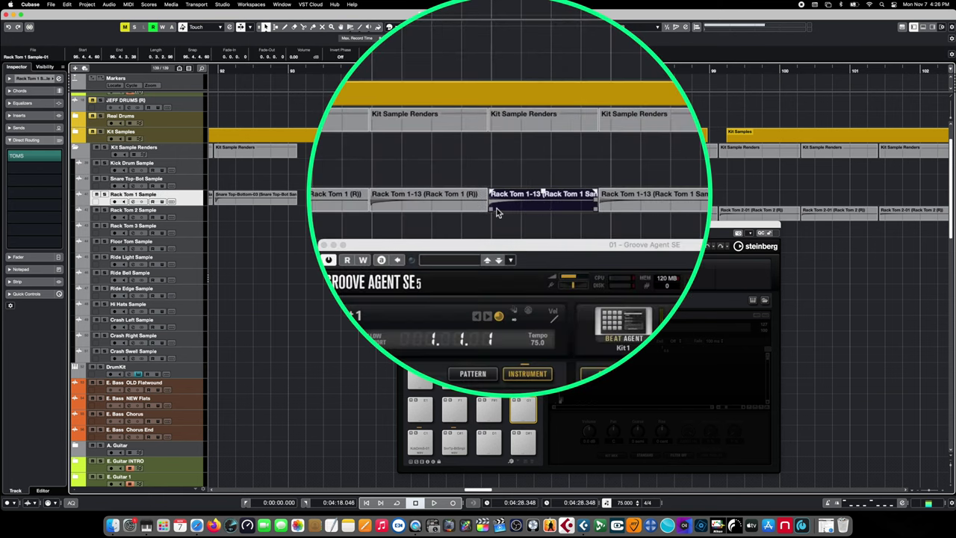
pyautogui.click(449, 207)
pyautogui.click(408, 204)
pyautogui.press('b')
pyautogui.press('Return')
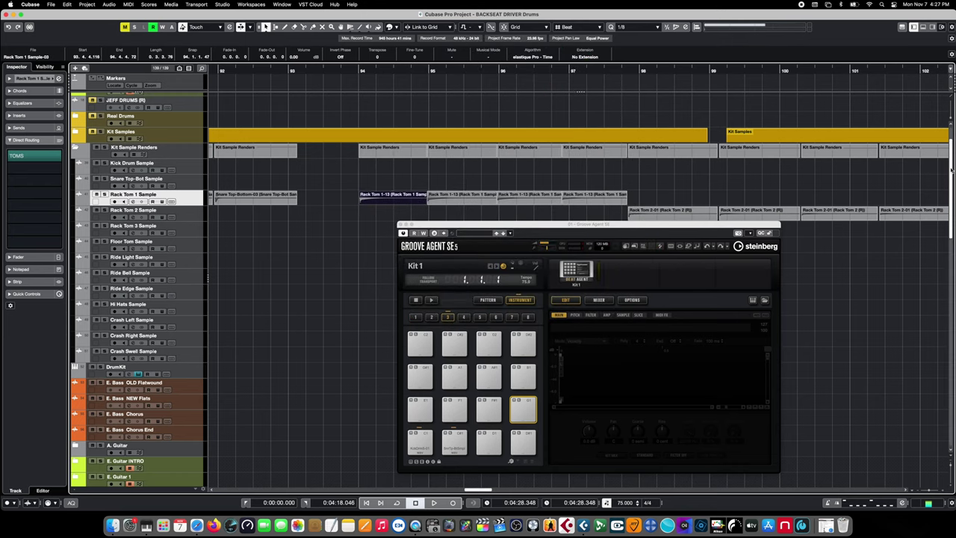
# Move the four bounced Rack Tom 1 events onto the Rack Tom 2 Sample track in reverse order.
pyautogui.scroll(-2, 642, 159)
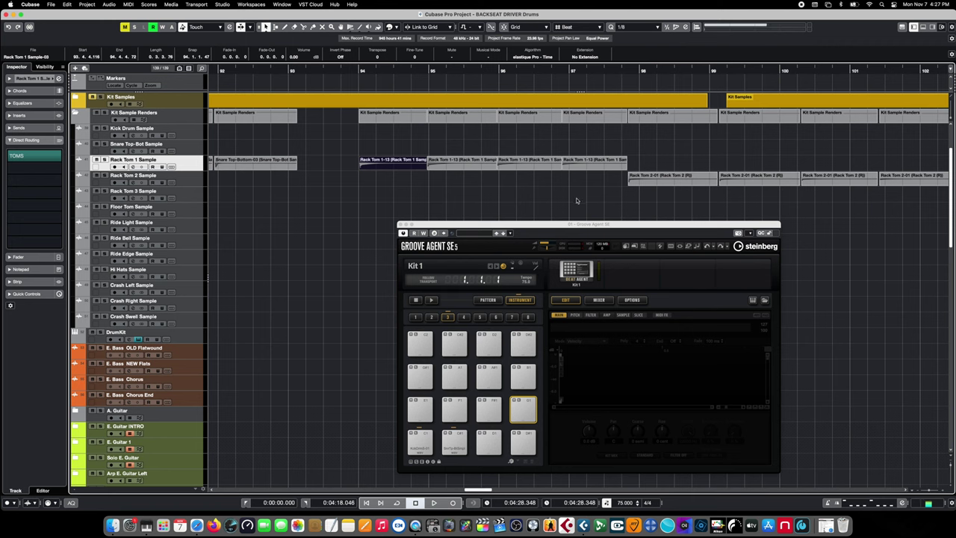
pyautogui.click(577, 198)
pyautogui.moveTo(601, 168); pyautogui.dragTo(397, 176)
pyautogui.moveTo(525, 168)
pyautogui.mouseDown()
pyautogui.moveTo(457, 175)
pyautogui.moveTo(534, 184)
pyautogui.mouseUp()
pyautogui.moveTo(414, 157); pyautogui.dragTo(608, 158)
pyautogui.moveTo(394, 160); pyautogui.dragTo(516, 189)
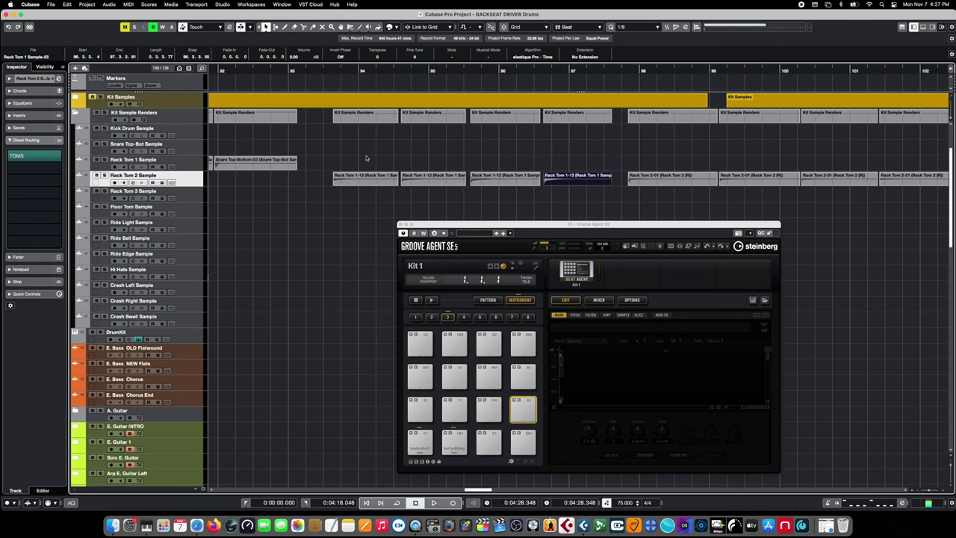
# Load all four reordered Rack Tom 1 events together onto Groove Agent's E1 pad as velocity layers.
pyautogui.moveTo(355, 195); pyautogui.dragTo(555, 163)
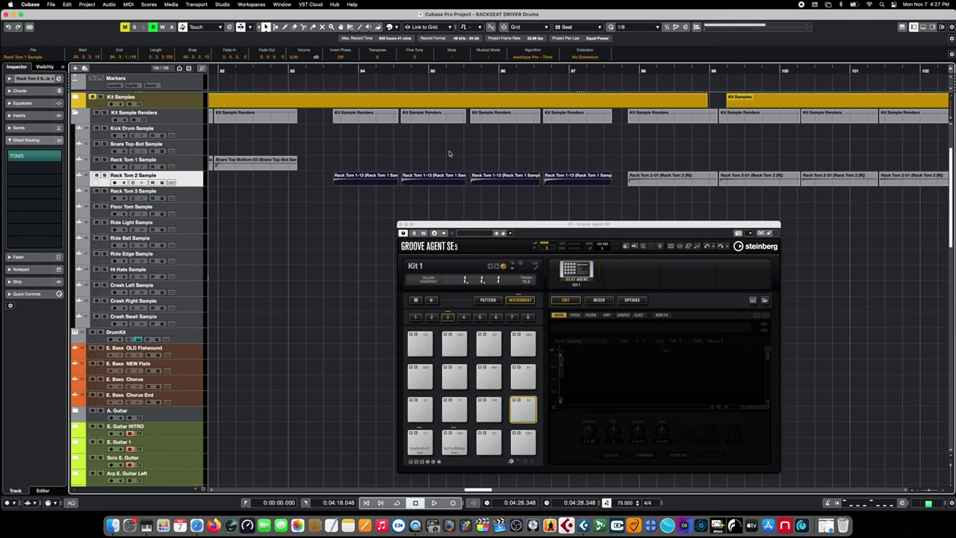
pyautogui.moveTo(430, 180); pyautogui.dragTo(424, 404)
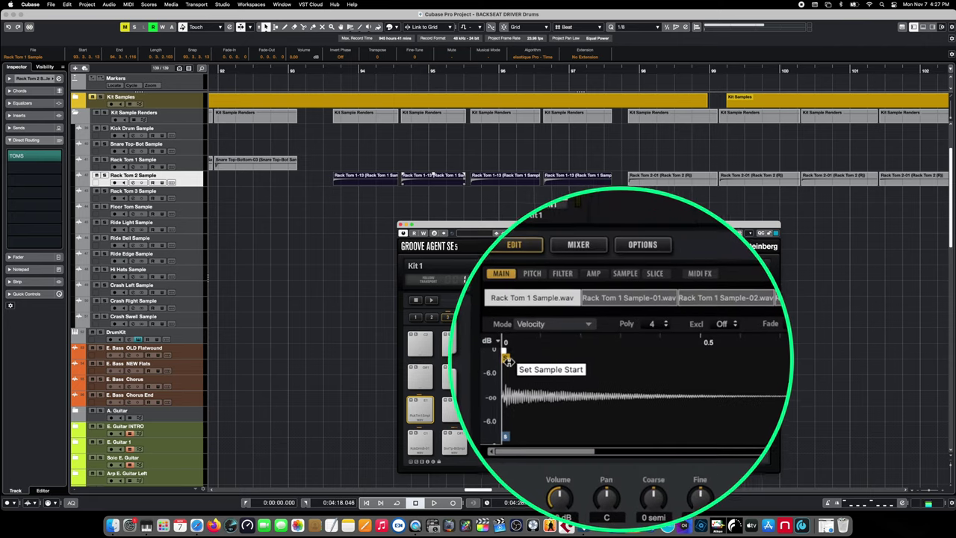
# Inspect the remaining Rack Tom 1 sample layers on the E1 pad one by one, checking their sample start points.
pyautogui.click(641, 297)
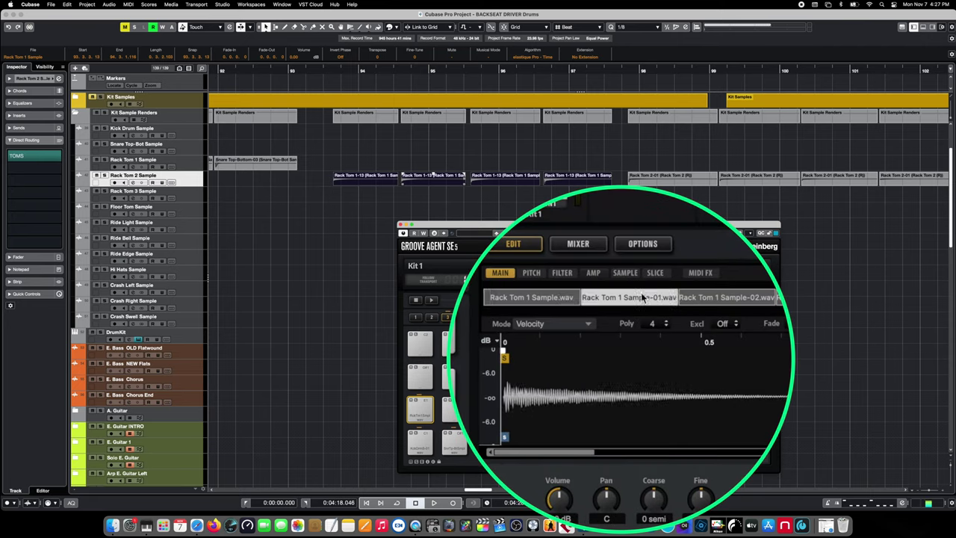
pyautogui.click(725, 296)
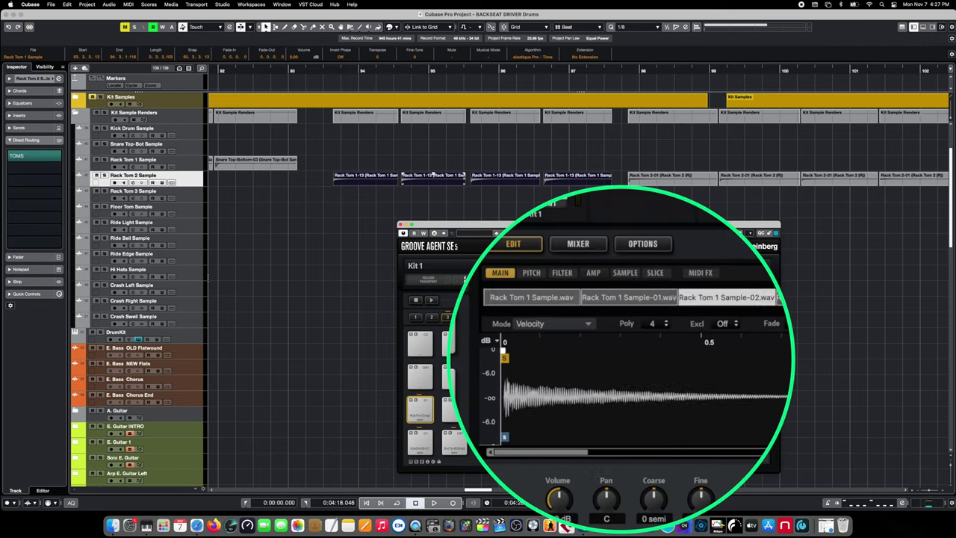
pyautogui.click(779, 296)
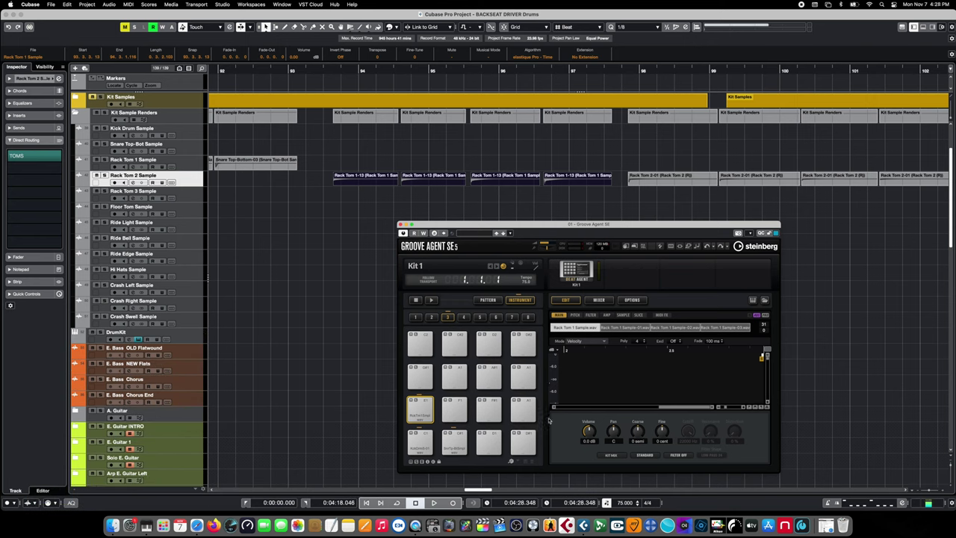
pyautogui.click(419, 413)
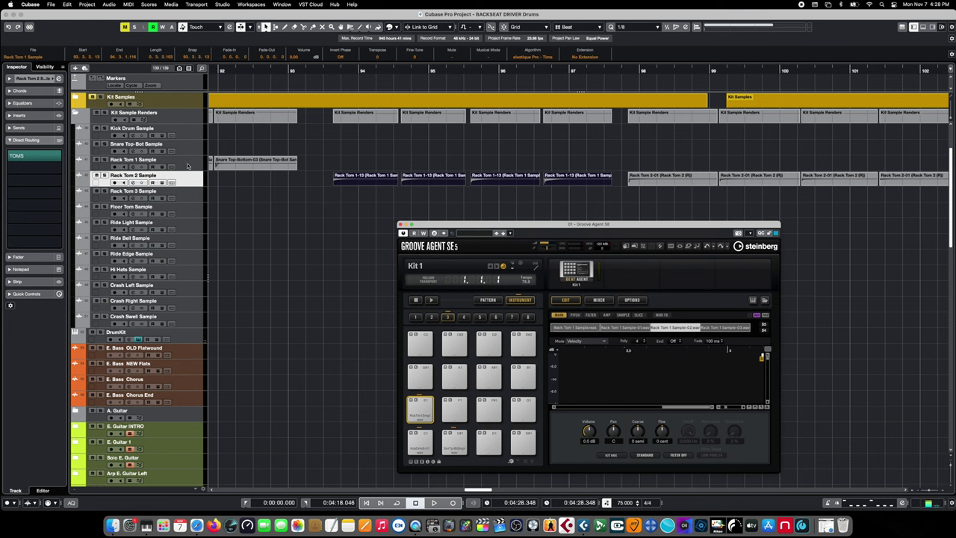
# Check the pan of the Rack Tom 1 Sample track and set the E1 pad's pan to match, R30.
pyautogui.click(191, 162)
pyautogui.click(33, 257)
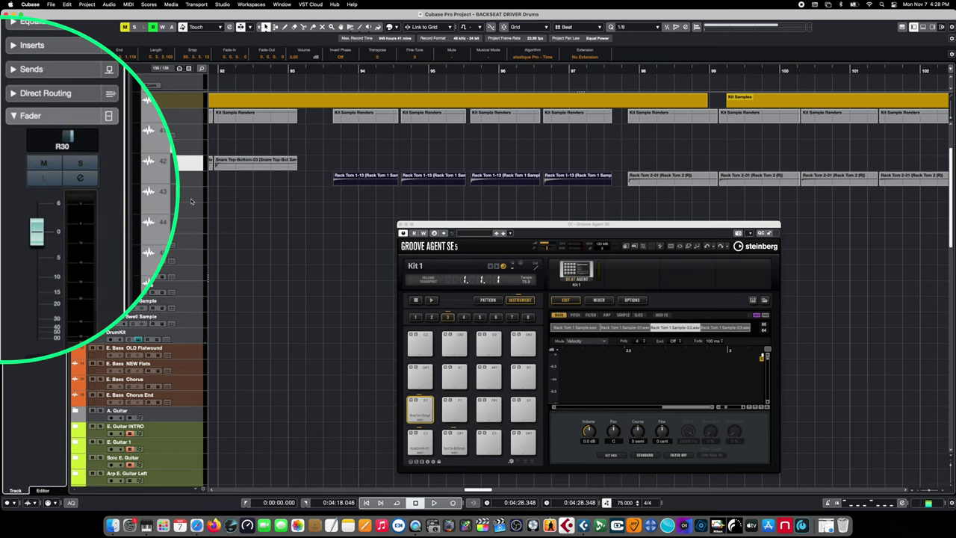
pyautogui.moveTo(613, 436); pyautogui.dragTo(616, 422)
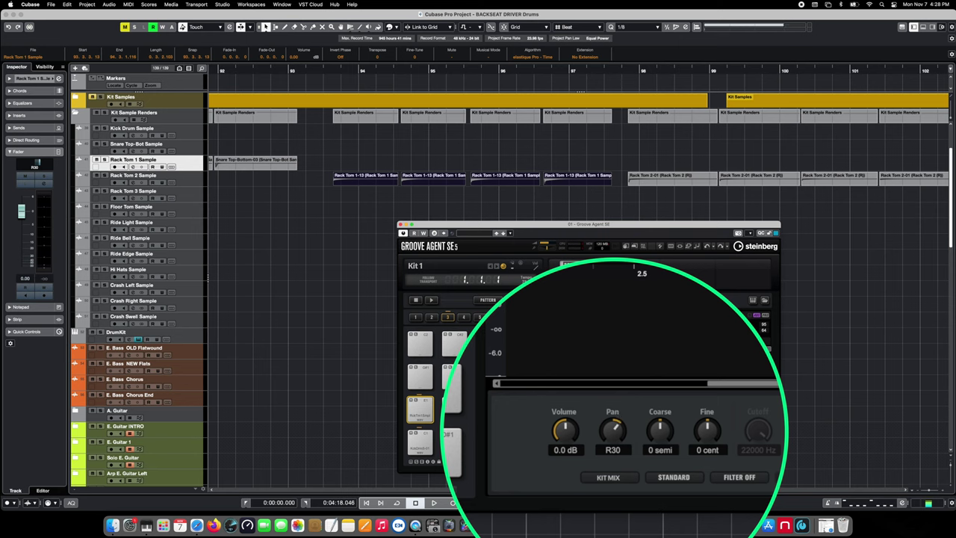
# Audition the Rack Tom 1 pad on E1 at several different velocities.
pyautogui.click(421, 410)
pyautogui.click(421, 406)
pyautogui.click(421, 401)
pyautogui.click(421, 407)
pyautogui.click(420, 417)
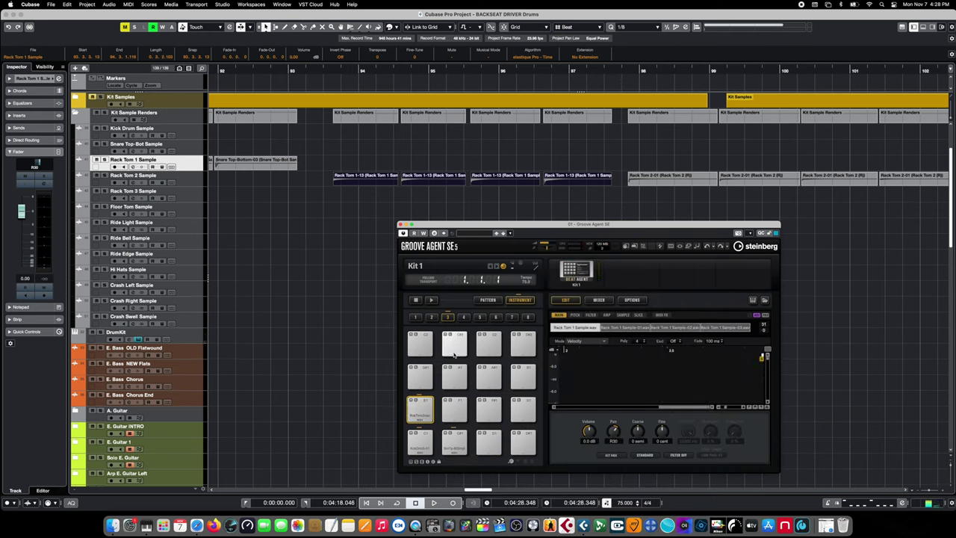
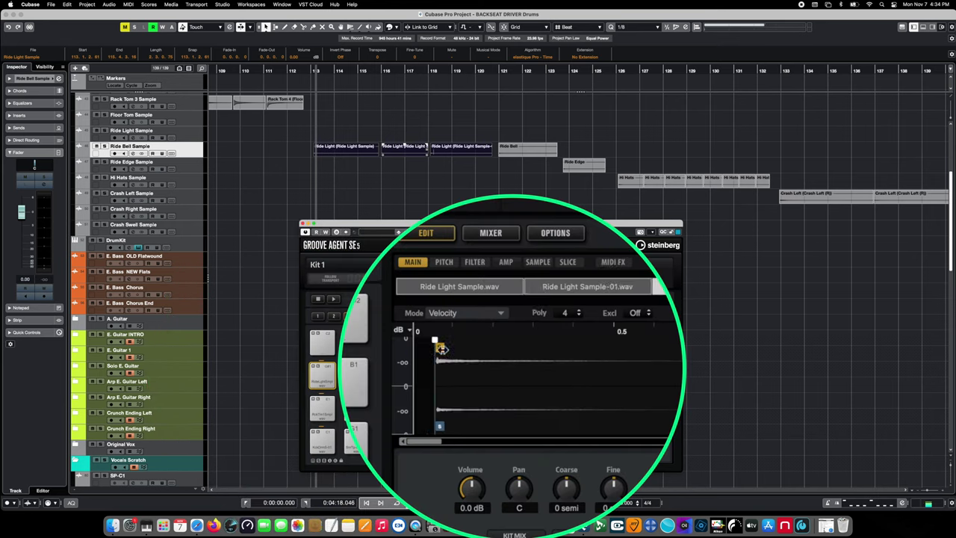
# Audition the Ride Light pad on G#1 at several velocities, plus the Ride Edge pad on A#1.
pyautogui.click(323, 386)
pyautogui.click(323, 382)
pyautogui.click(322, 377)
pyautogui.click(321, 373)
pyautogui.click(320, 373)
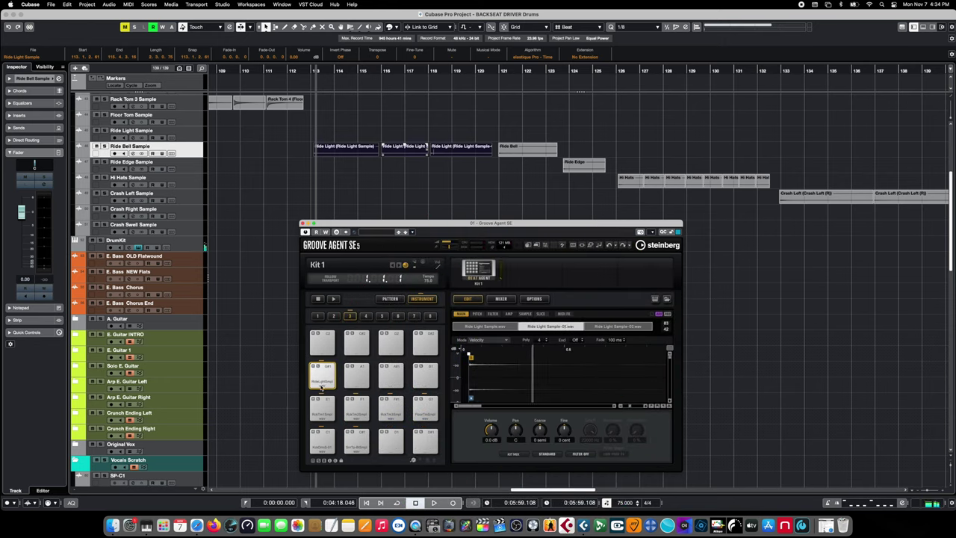
pyautogui.click(390, 375)
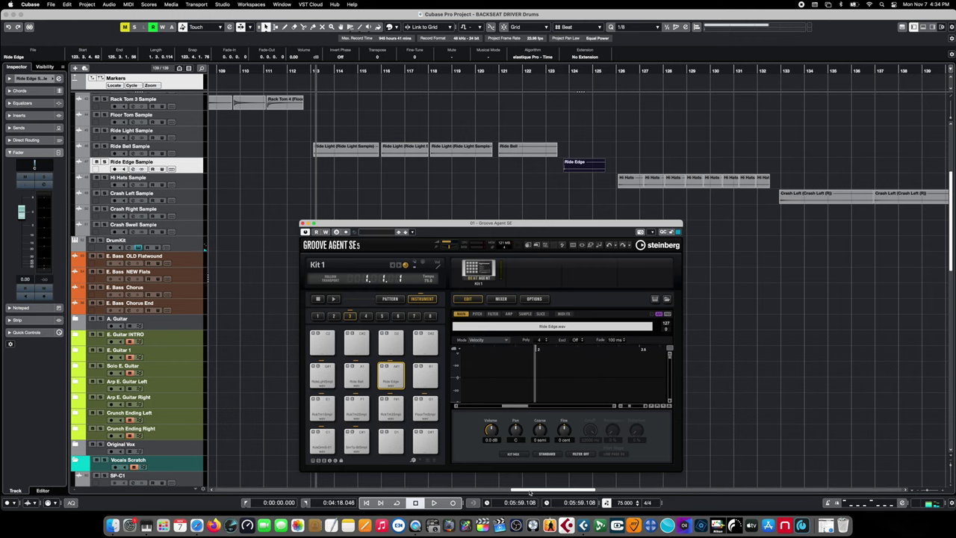
# Play the Hi Hats events from around bar 126 and again from around bar 129 to compare the two groups of hits.
pyautogui.moveTo(533, 490); pyautogui.dragTo(554, 490)
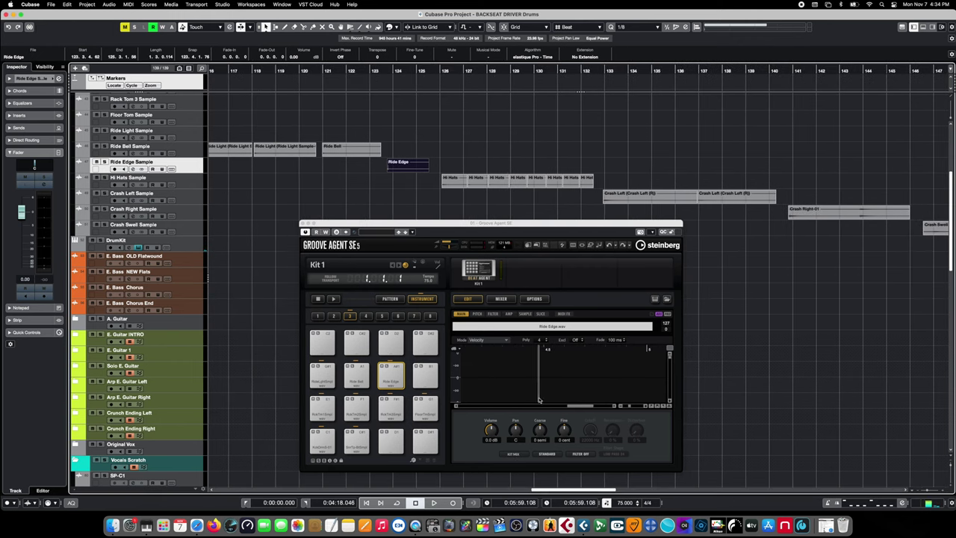
pyautogui.click(447, 70)
pyautogui.press('space')
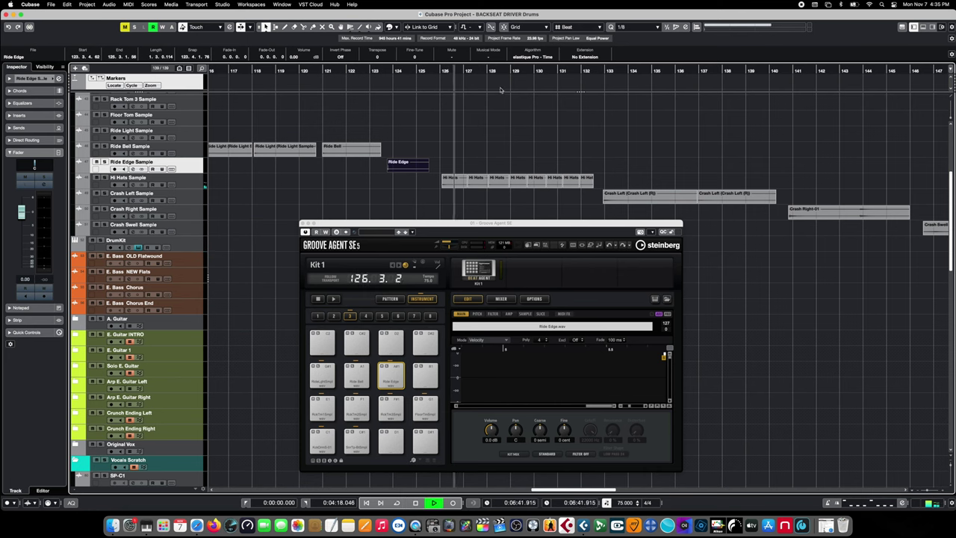
pyautogui.press('space')
pyautogui.click(508, 70)
pyautogui.press('space')
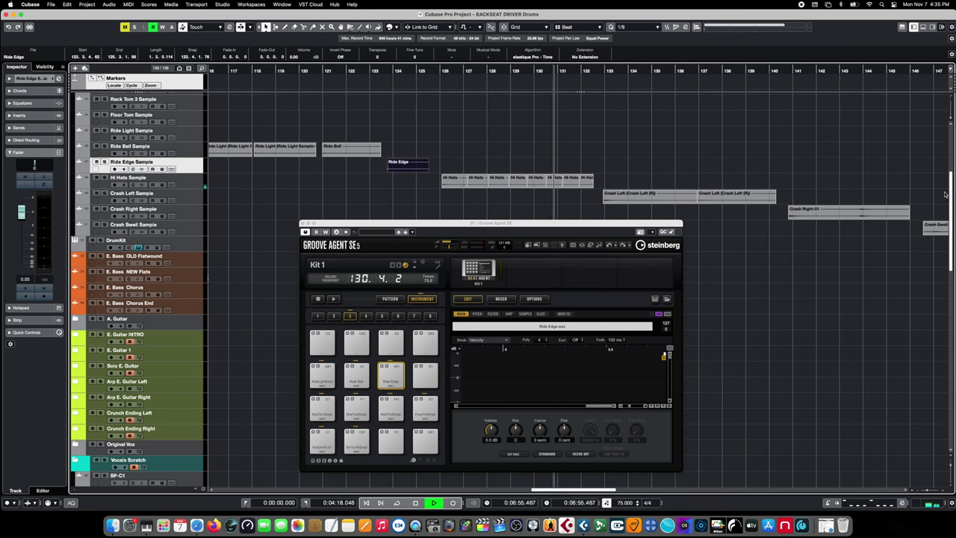
pyautogui.press('space')
# Move the last four Hi Hats events up onto the Ride Edge Sample track to separate them from the earlier hits.
pyautogui.scroll(-3, 949, 193)
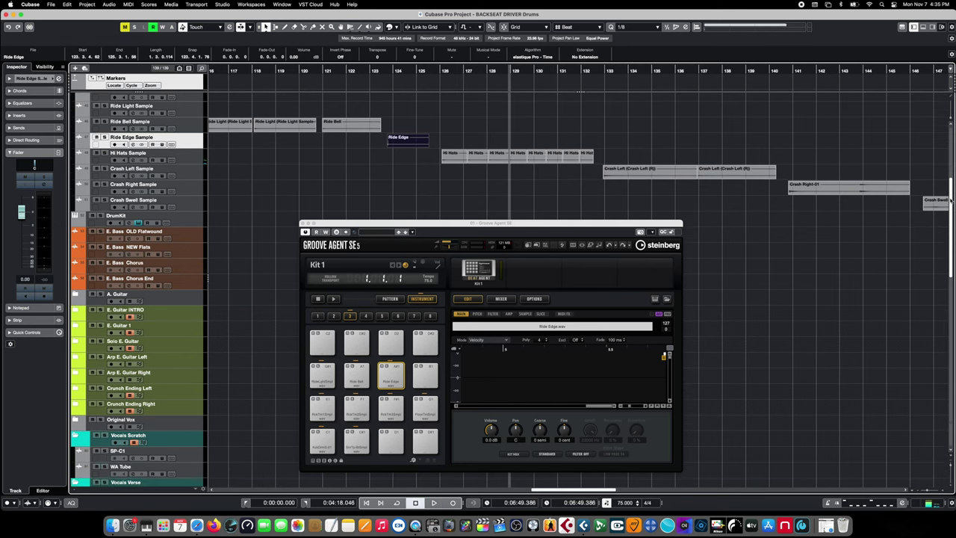
pyautogui.scroll(4, 949, 192)
pyautogui.moveTo(531, 204); pyautogui.dragTo(556, 166)
pyautogui.click(577, 130)
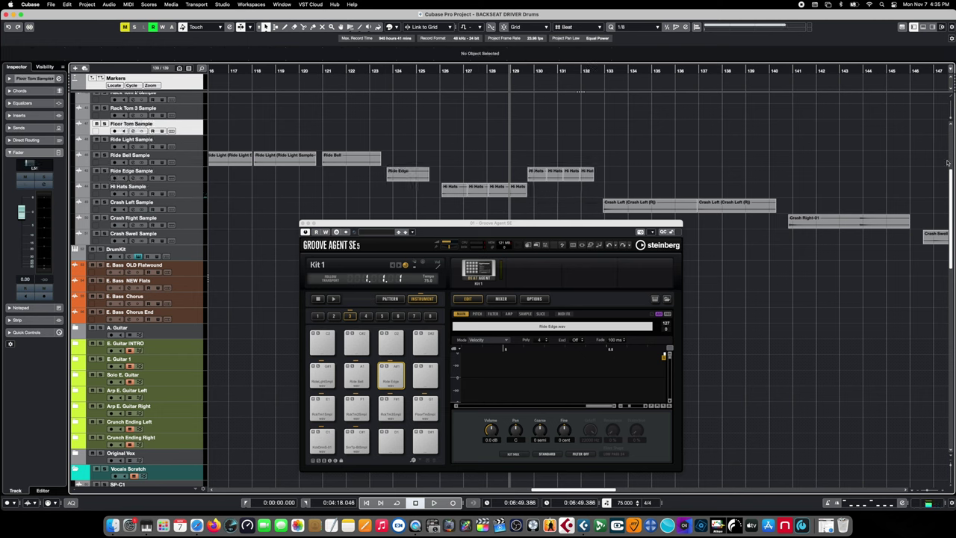
pyautogui.moveTo(950, 180); pyautogui.dragTo(949, 178)
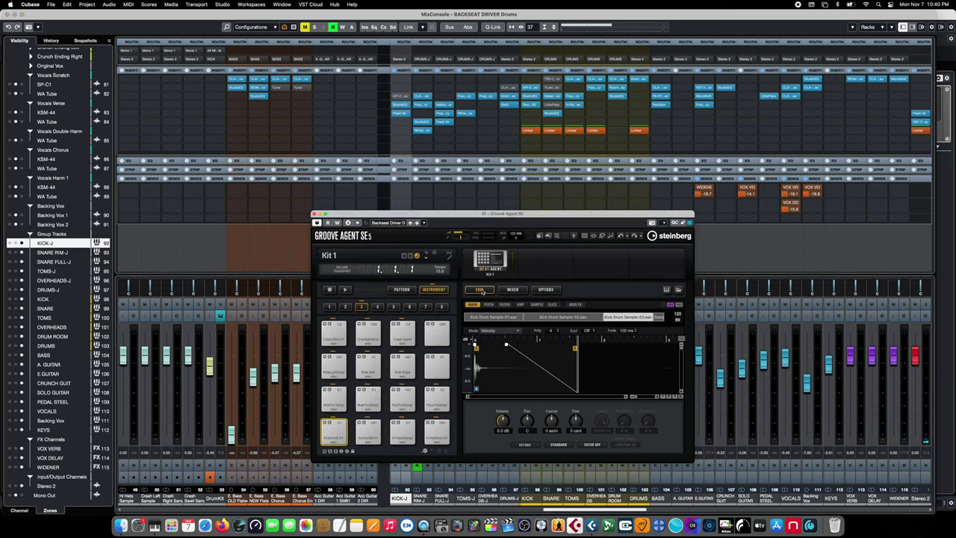
# View Groove Agent's internal mixer, return to the sample editing page and audition the kick drum pad on C1.
pyautogui.click(514, 291)
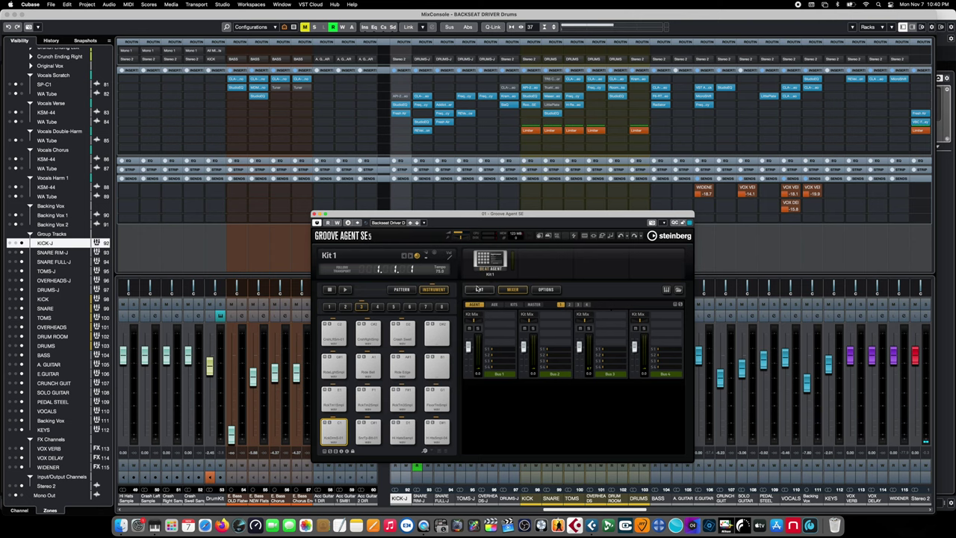
pyautogui.click(479, 289)
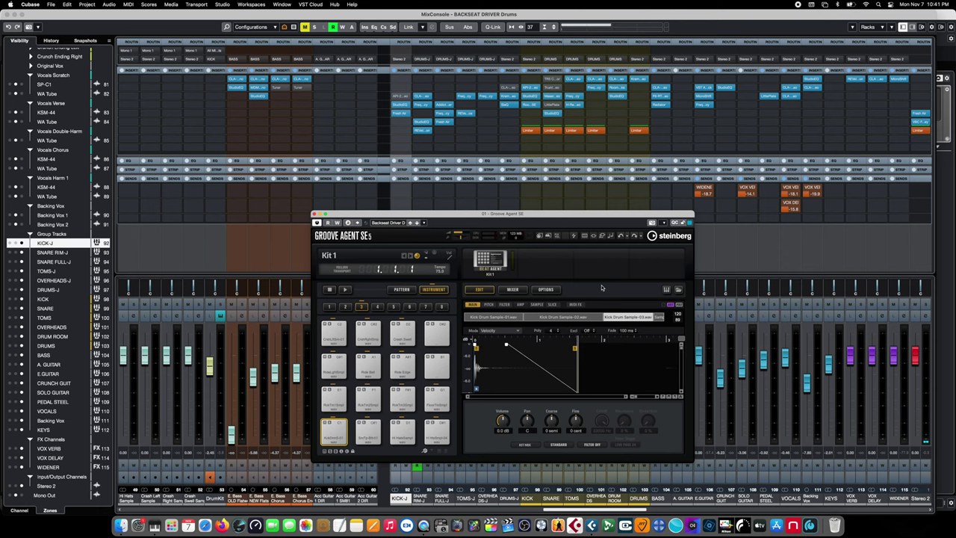
pyautogui.click(334, 420)
pyautogui.click(334, 420)
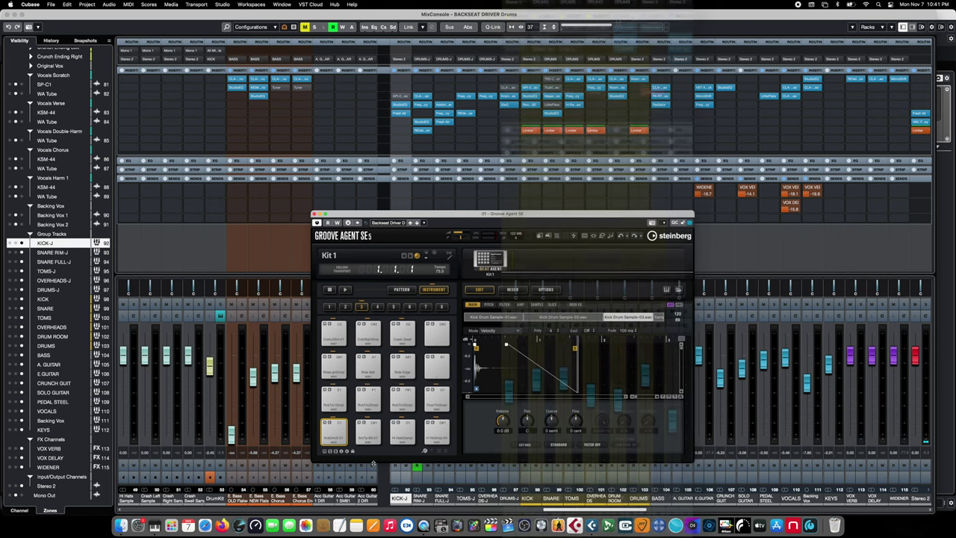
# Audition the snare pad on C#1 and assign its output to Out 2.
pyautogui.click(366, 435)
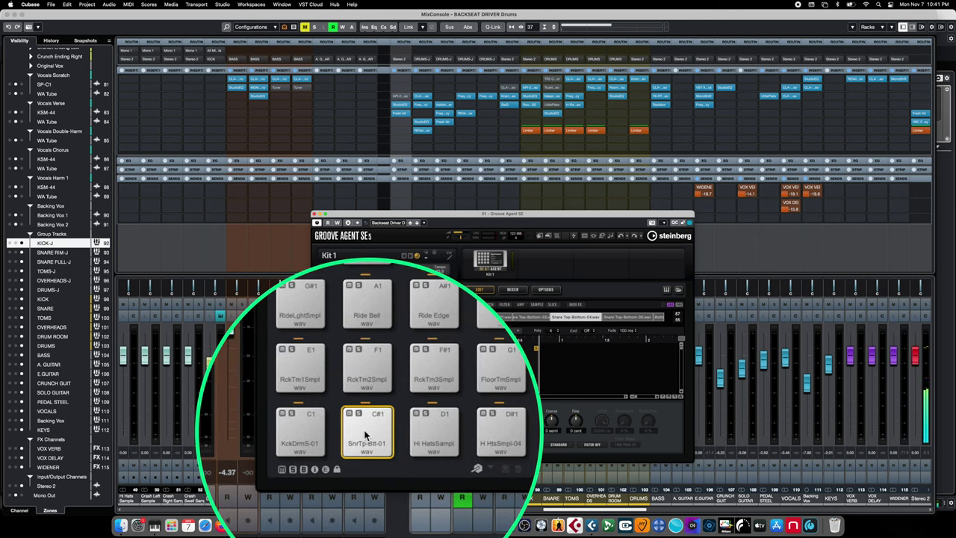
pyautogui.rightClick(366, 435)
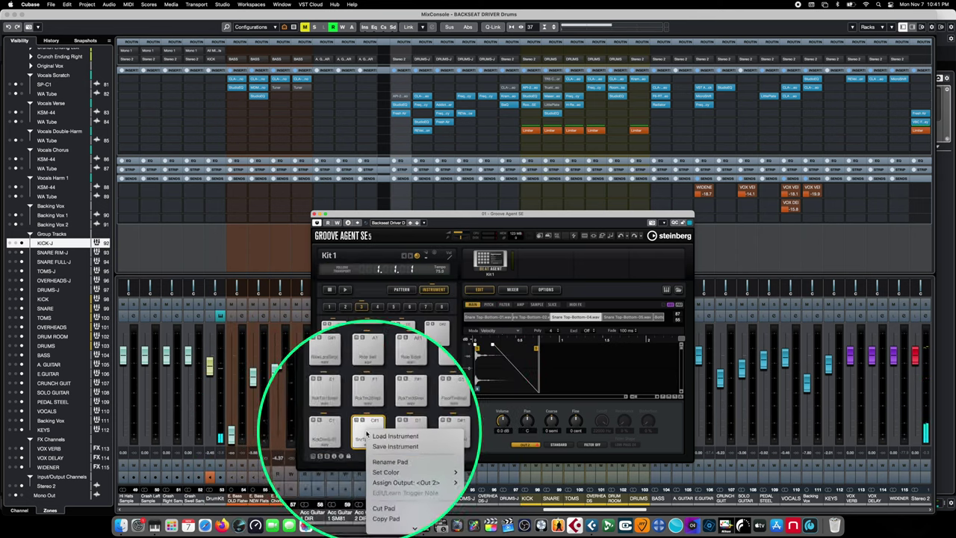
pyautogui.moveTo(419, 472)
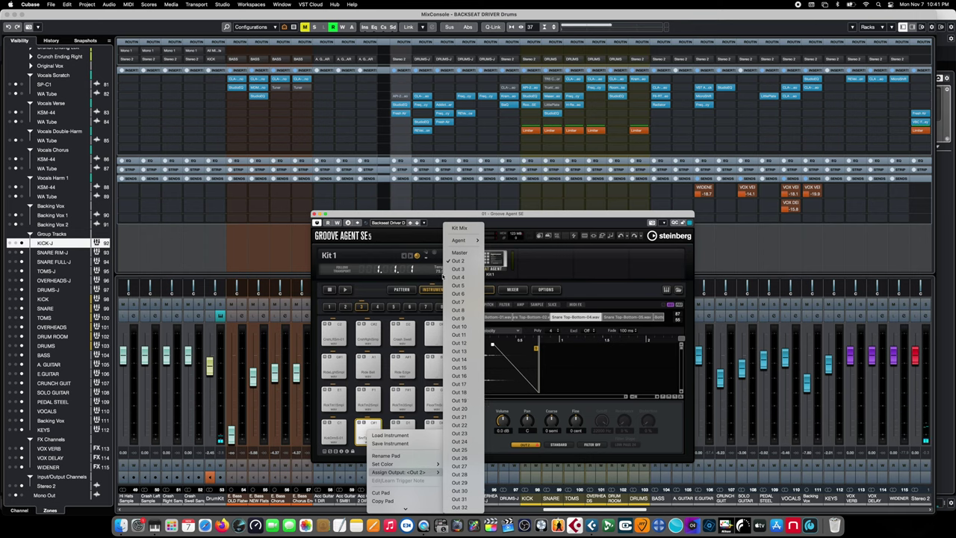
pyautogui.click(458, 261)
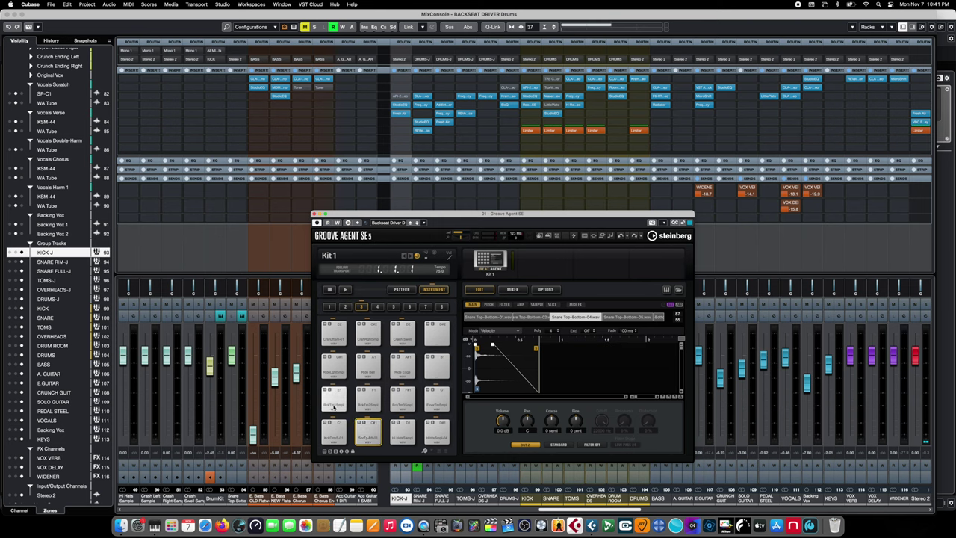
# Assign the Rack Tom 1, Rack Tom 2 and Floor Tom pads to the shared output Out 3.
pyautogui.rightClick(333, 398)
pyautogui.moveTo(384, 436)
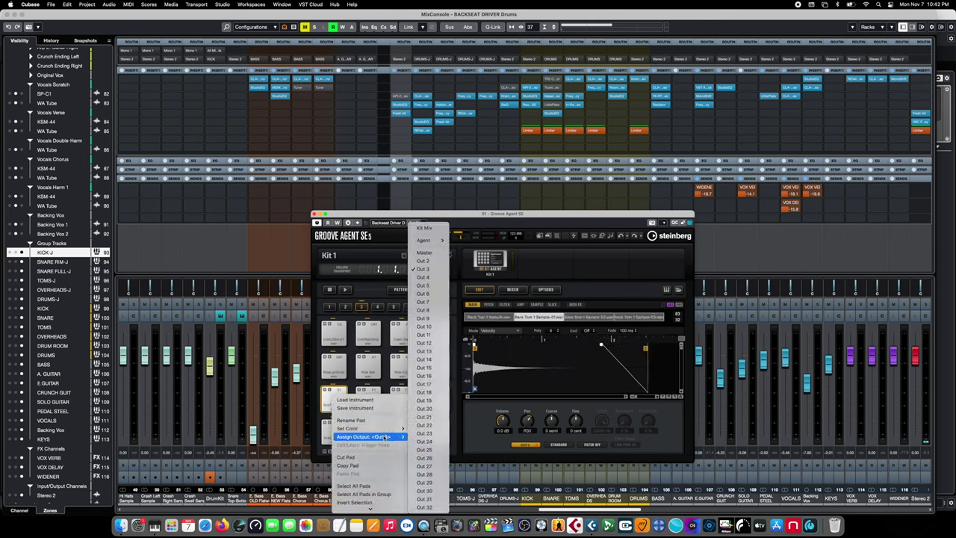
pyautogui.click(422, 269)
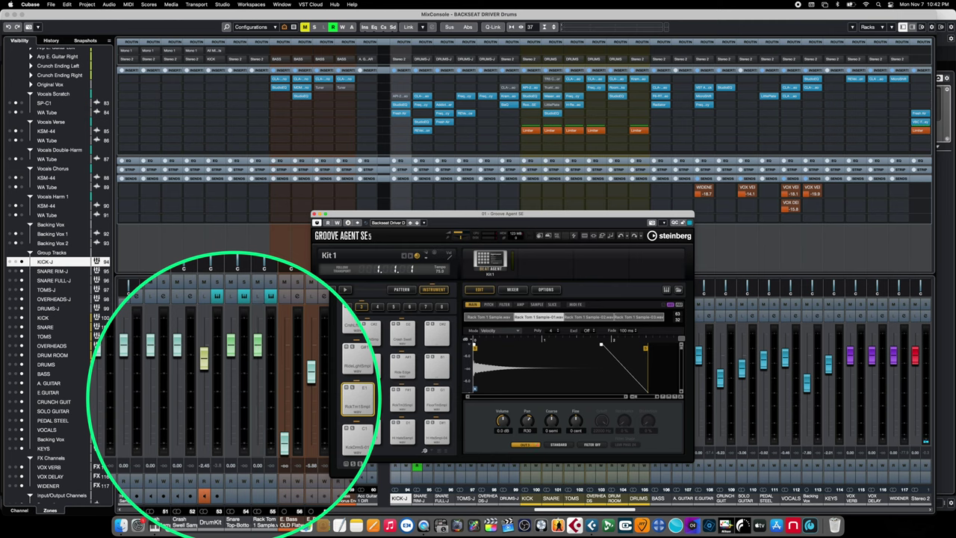
pyautogui.rightClick(369, 397)
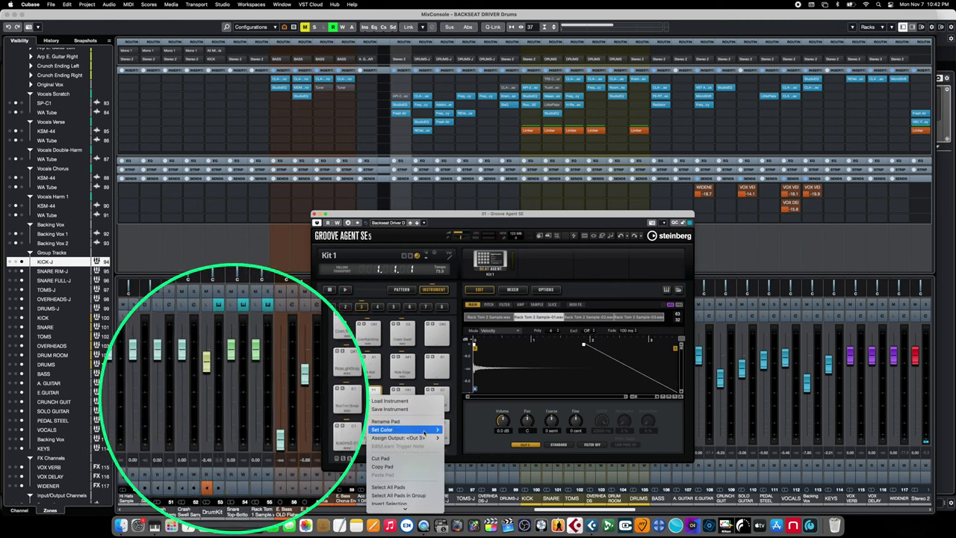
pyautogui.moveTo(428, 437)
pyautogui.click(457, 269)
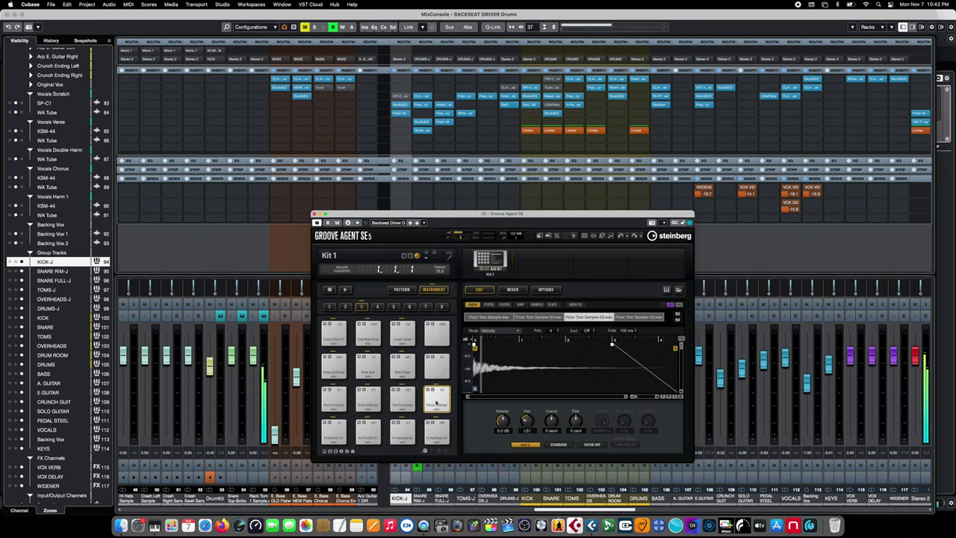
pyautogui.rightClick(436, 401)
pyautogui.moveTo(470, 441)
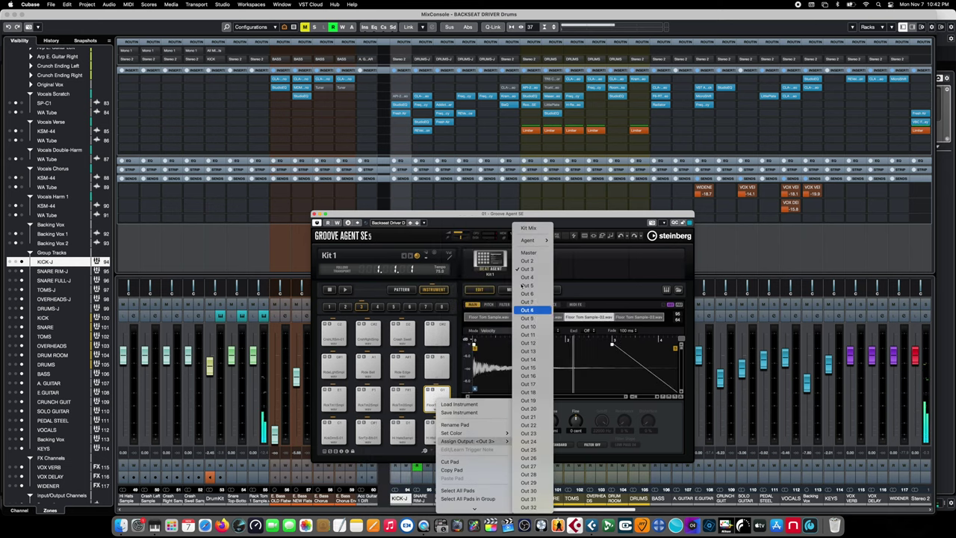
pyautogui.click(527, 277)
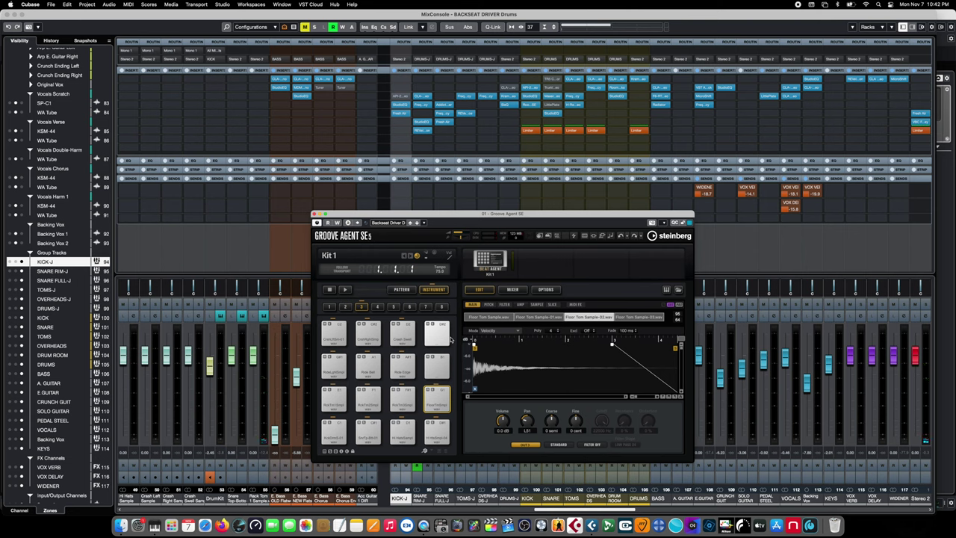
# Assign the Crash Left, Crash Right and Crash Swell pads to the shared output Out 4.
pyautogui.rightClick(333, 337)
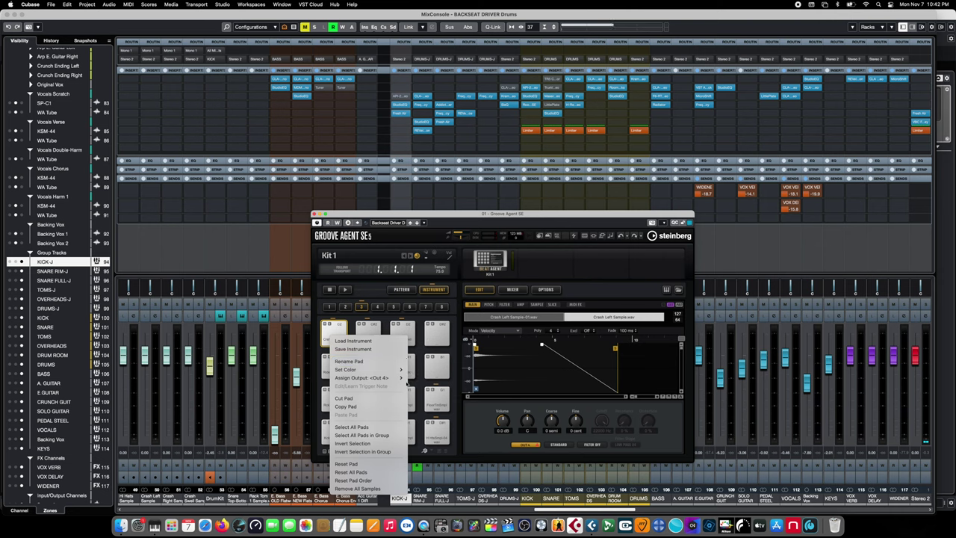
pyautogui.moveTo(366, 377)
pyautogui.click(422, 351)
pyautogui.rightClick(368, 330)
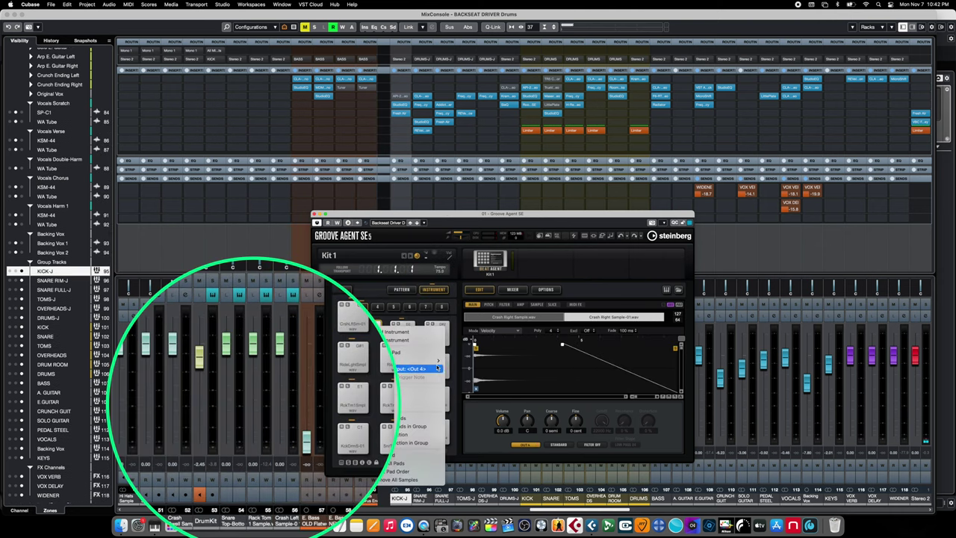
pyautogui.moveTo(400, 368)
pyautogui.click(456, 278)
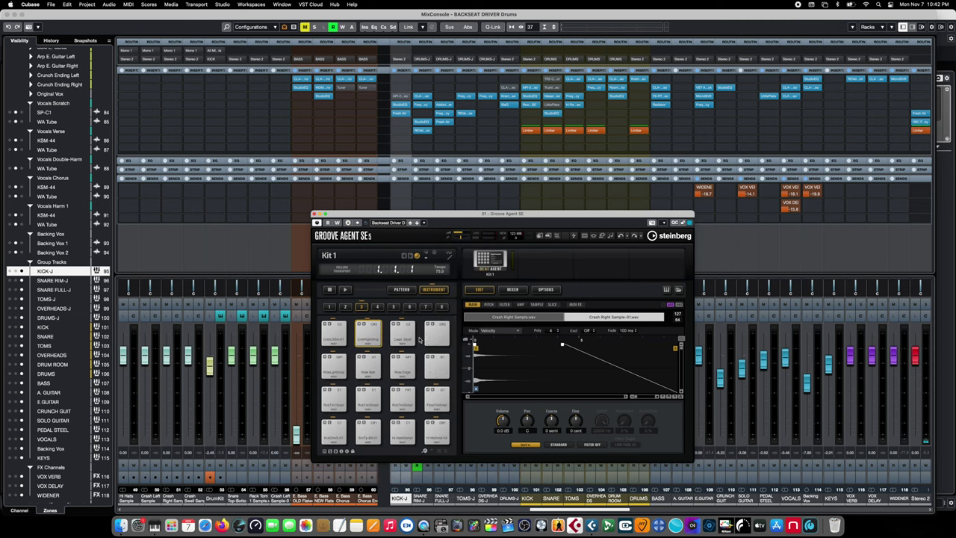
pyautogui.rightClick(410, 336)
pyautogui.moveTo(465, 377)
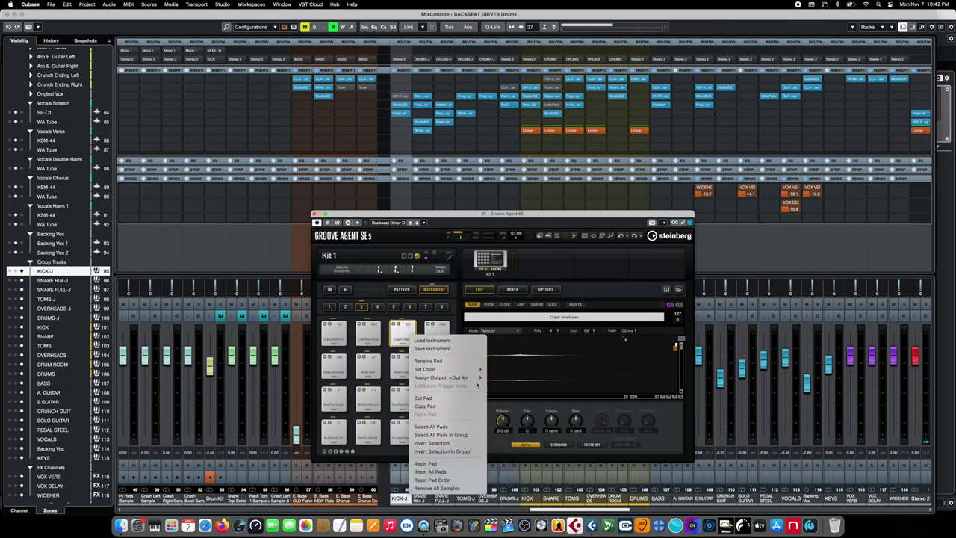
pyautogui.click(500, 277)
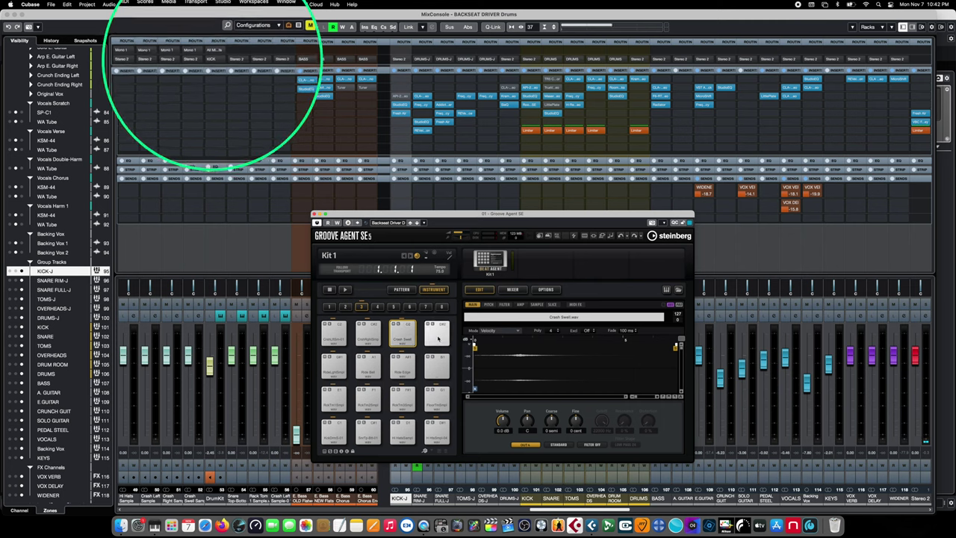
# Assign the Ride Light and Ride Bell pads to Out 4 together with the crashes.
pyautogui.rightClick(336, 368)
pyautogui.moveTo(396, 409)
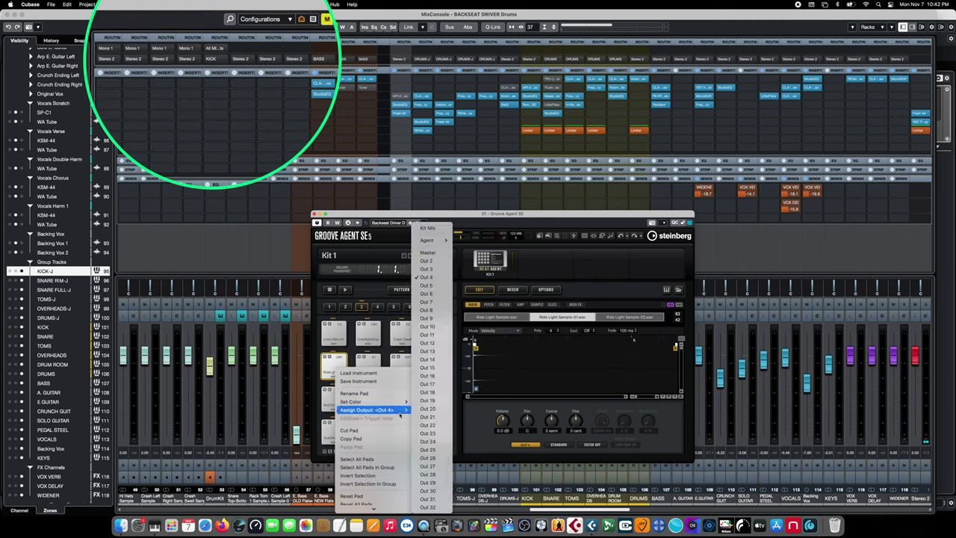
pyautogui.click(431, 277)
pyautogui.rightClick(370, 371)
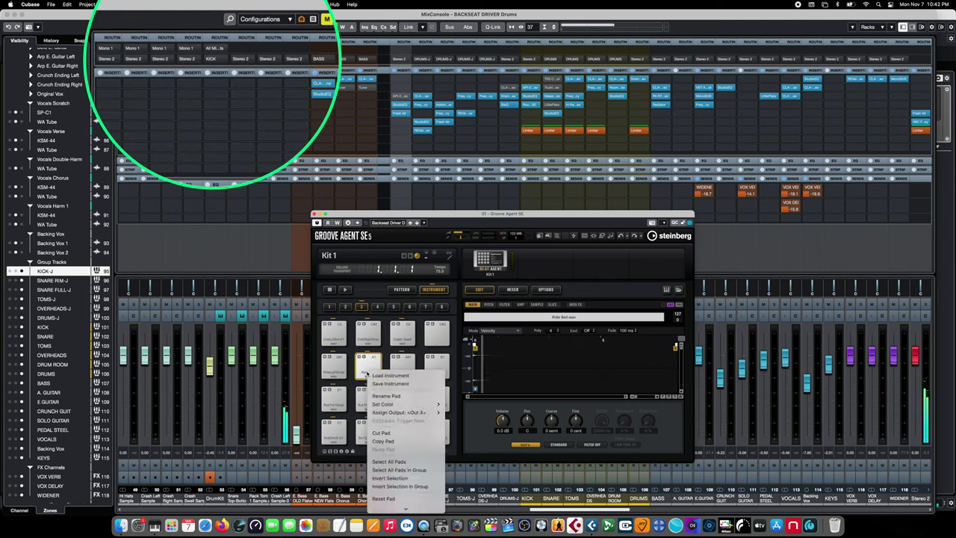
pyautogui.moveTo(426, 412)
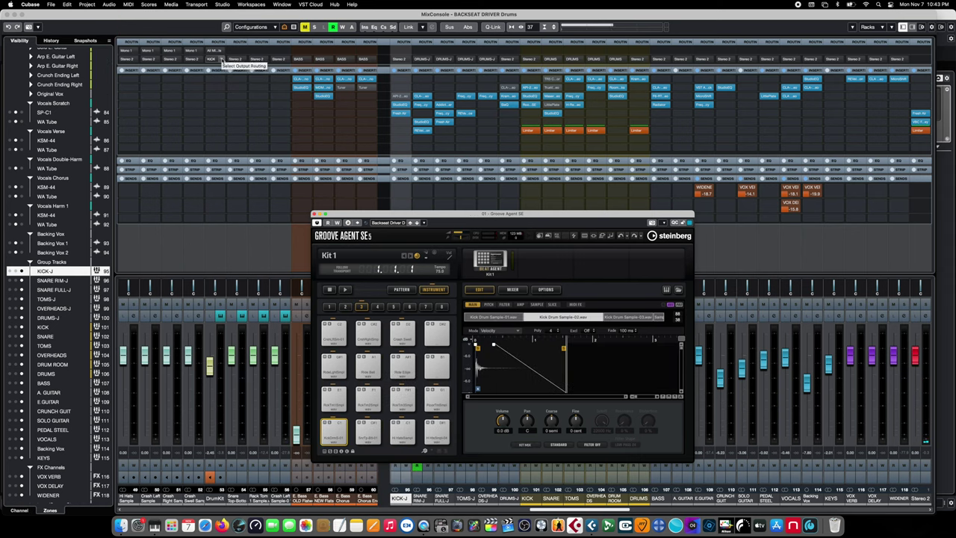
# Route the DrumKit channel to the KICK group and the Snare Top-Bottom channel to the SNARE group.
pyautogui.click(215, 59)
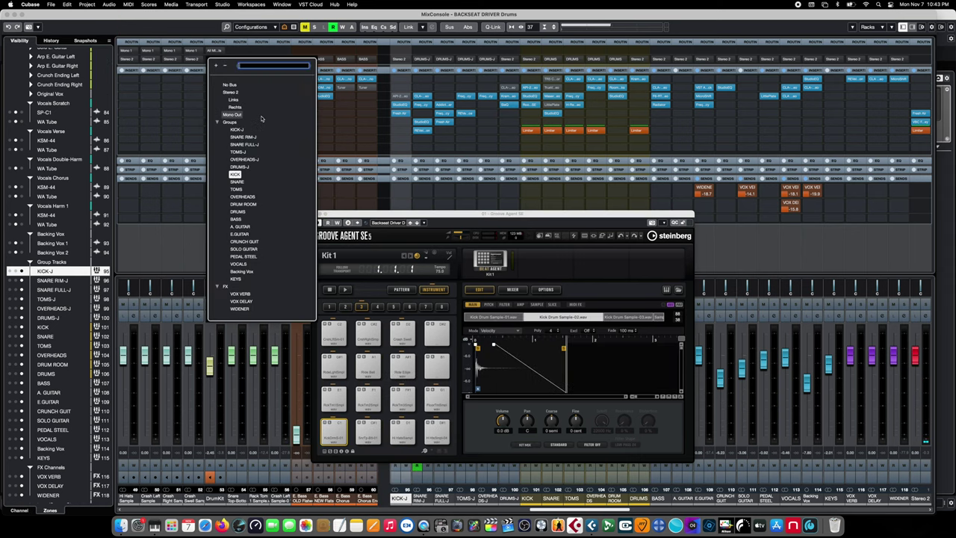
pyautogui.click(235, 174)
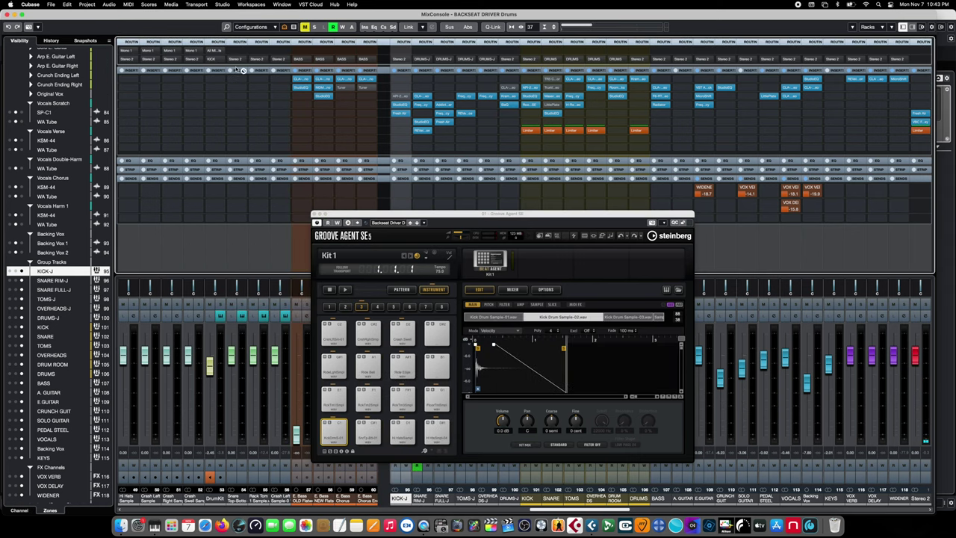
pyautogui.click(238, 249)
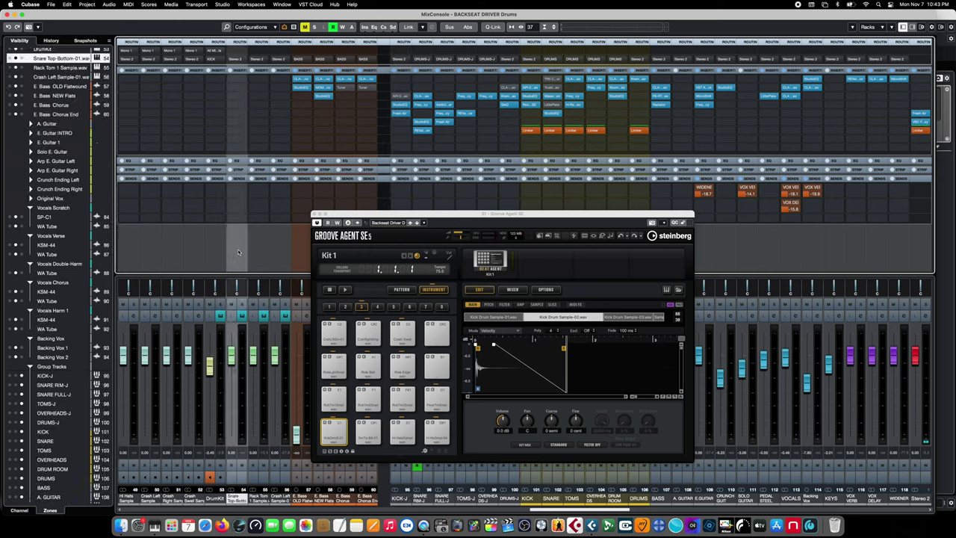
pyautogui.click(238, 59)
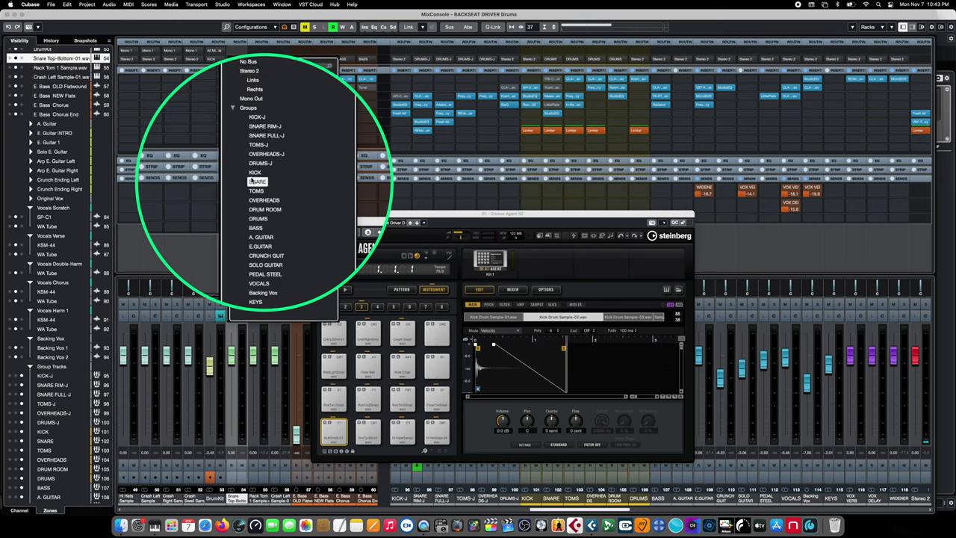
pyautogui.click(257, 181)
# Route the Rack Tom 1 Sample channel to the TOMS group and the Crash Left Sample channel to the OVERHEADS group.
pyautogui.click(260, 234)
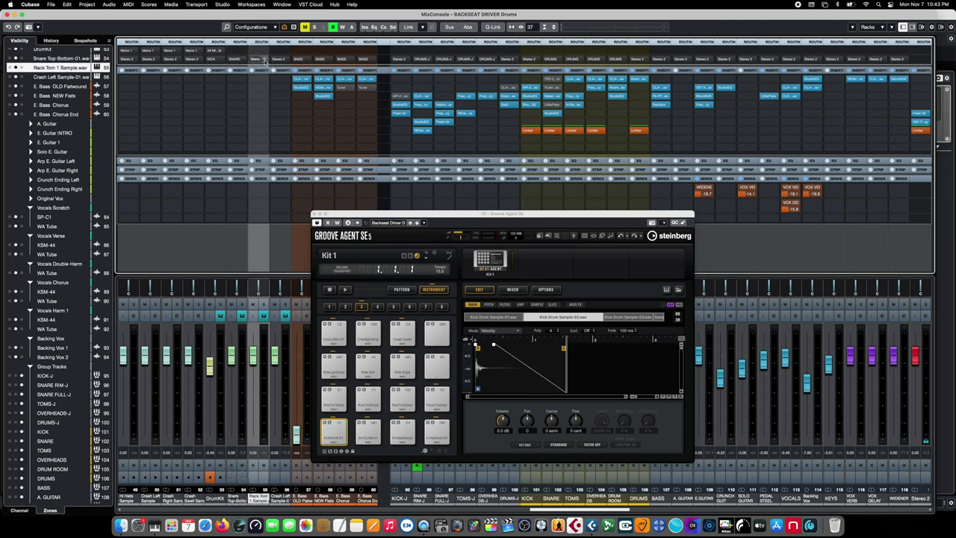
pyautogui.click(259, 59)
pyautogui.click(278, 192)
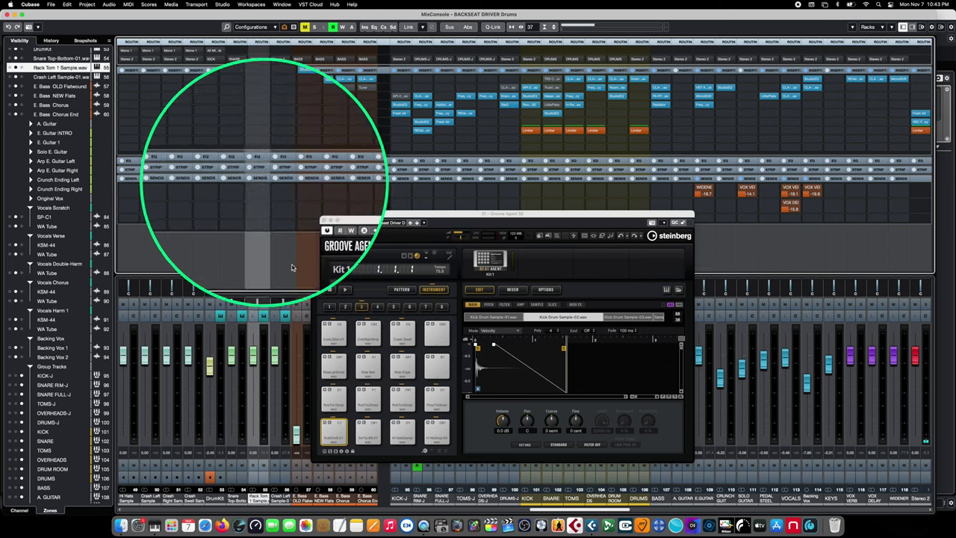
pyautogui.click(288, 254)
pyautogui.click(289, 59)
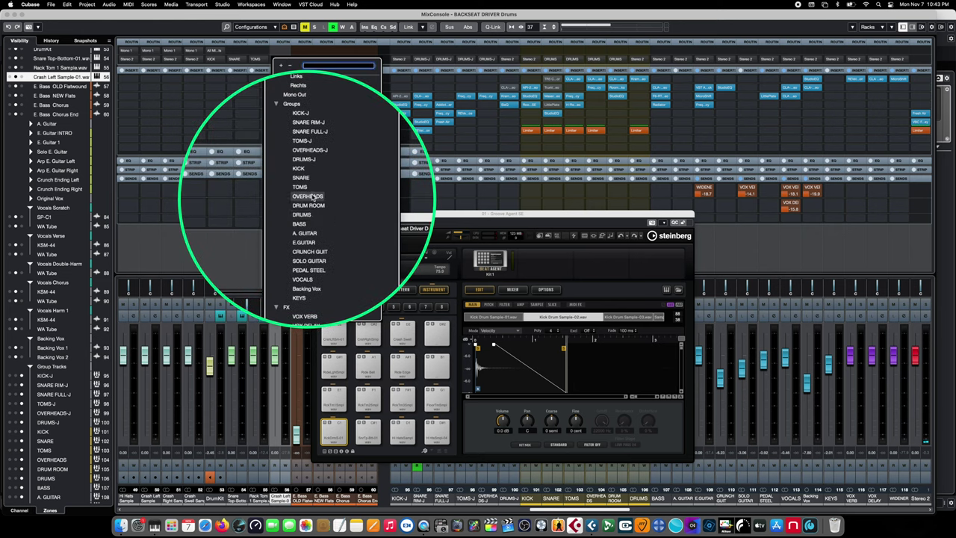
pyautogui.click(309, 197)
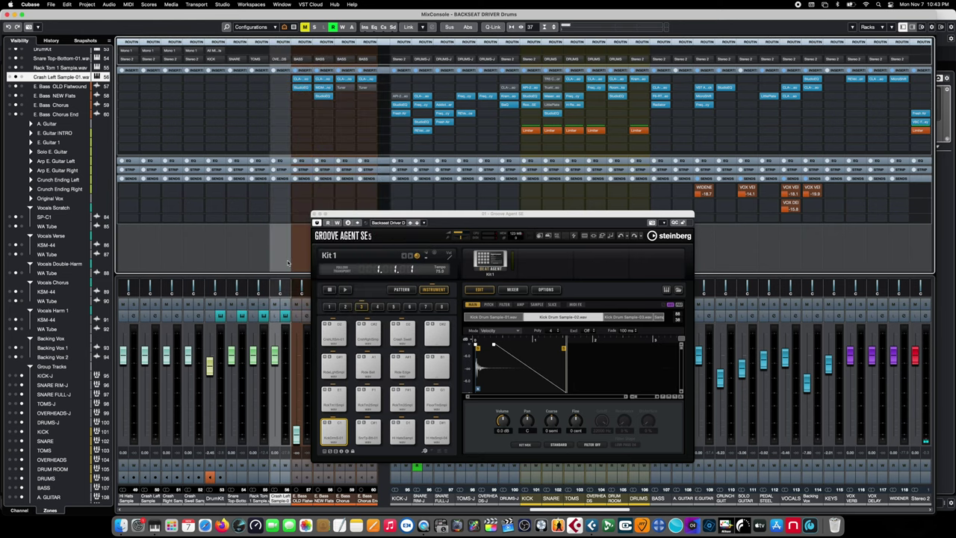